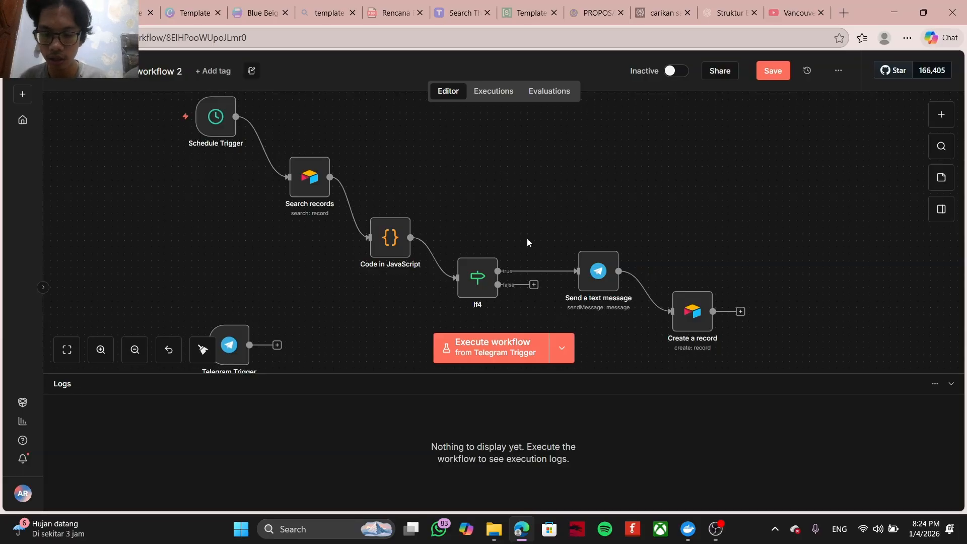
Step: Switch to Docker Desktop to check the n8n container's status and logs, and return to the workflow
click(693, 538)
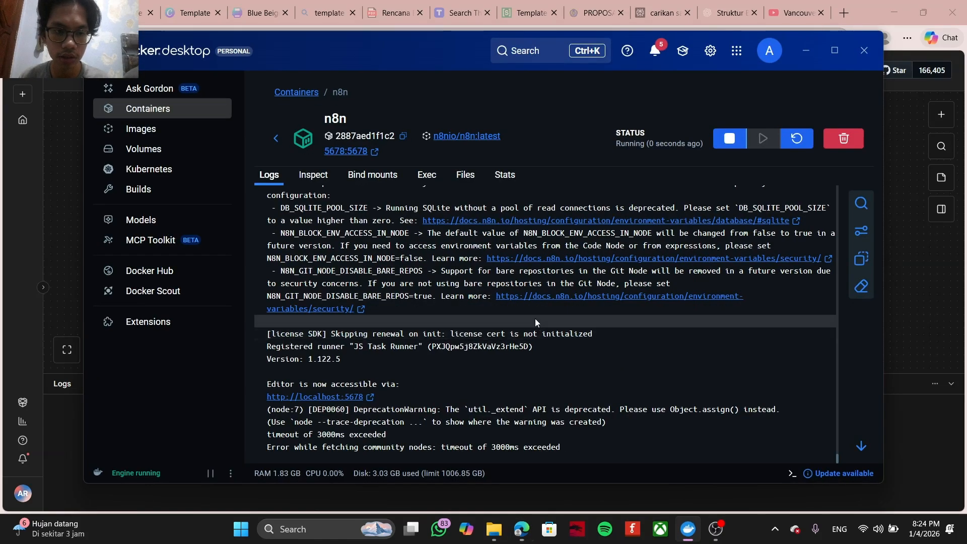
click(806, 51)
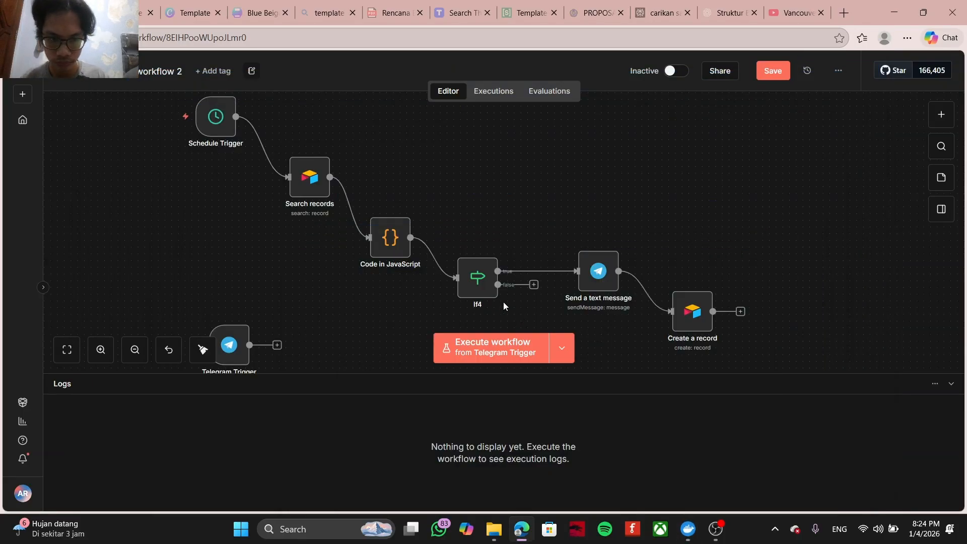
Step: Add a second Schedule Trigger node to the empty canvas area above the workflow, and delete it again
drag(478, 201, 500, 190)
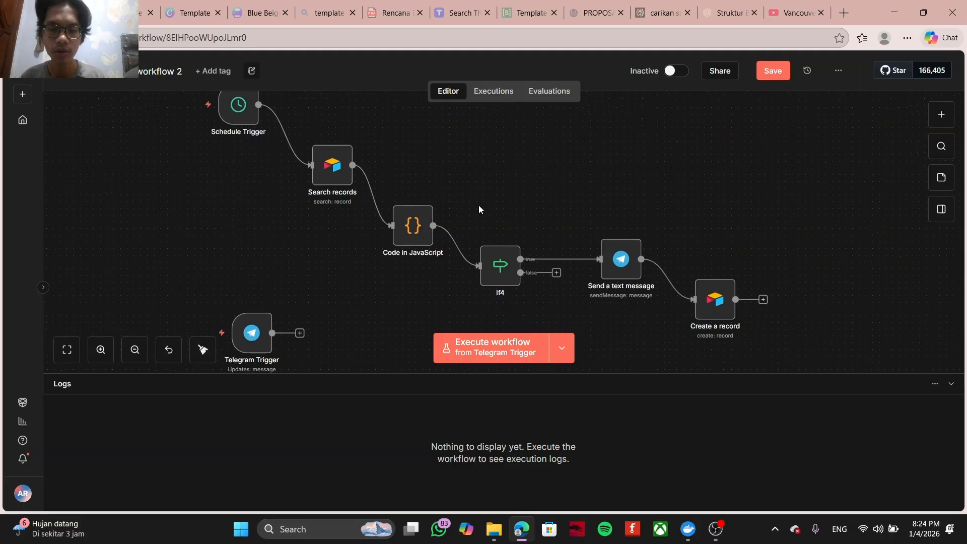
drag(446, 183, 413, 196)
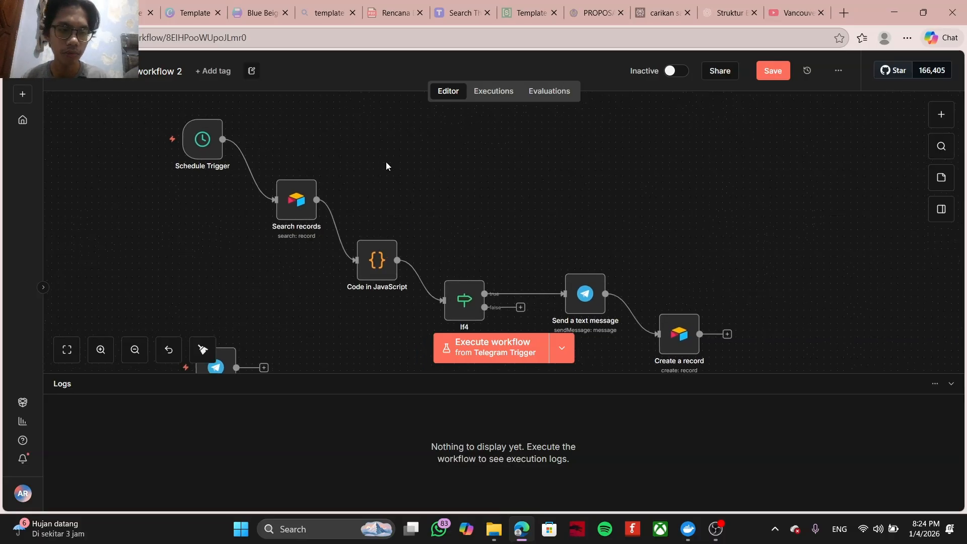
drag(361, 151, 398, 189)
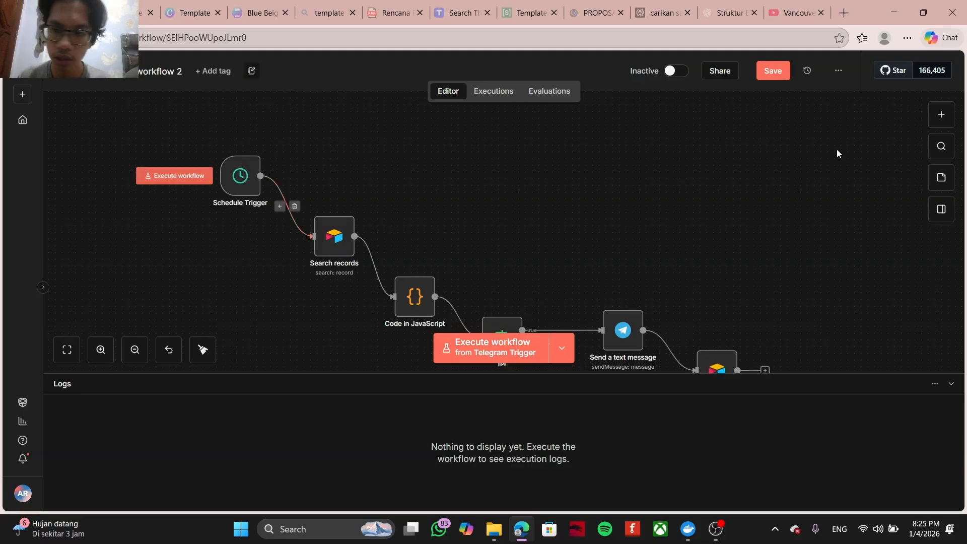
click(937, 115)
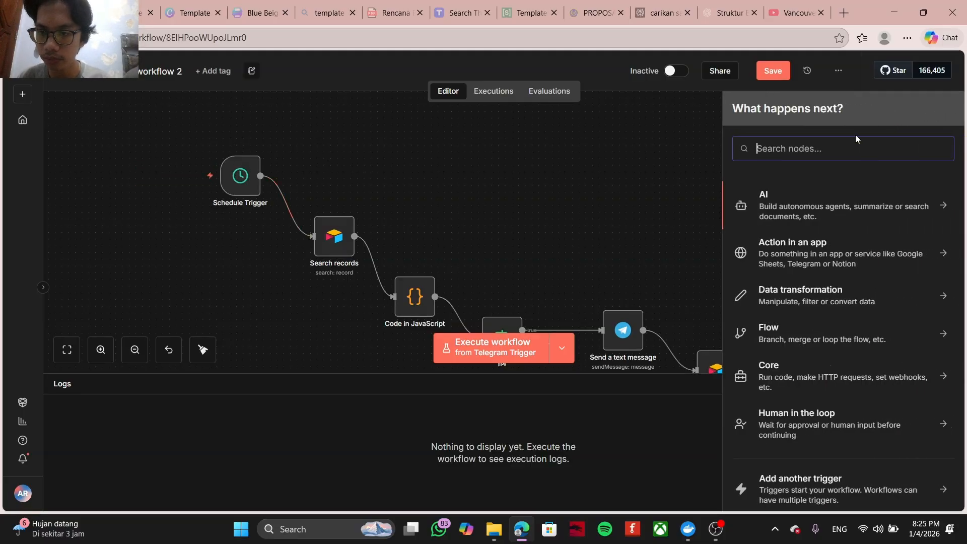
text(sce)
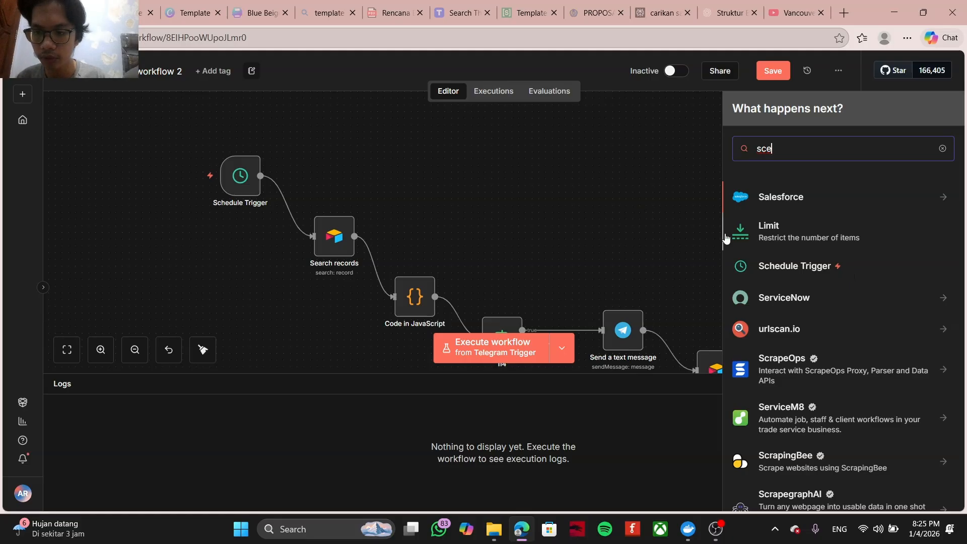
drag(742, 264, 548, 152)
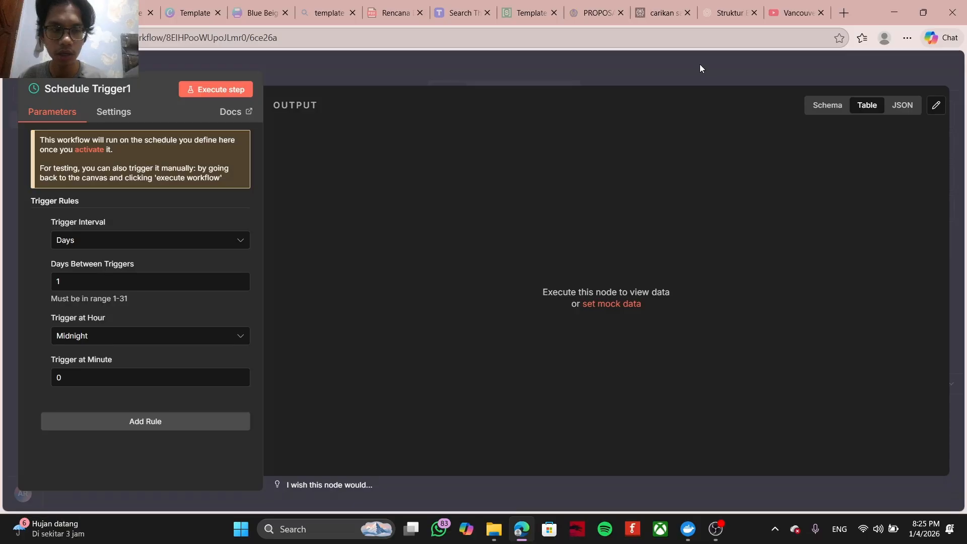
click(658, 63)
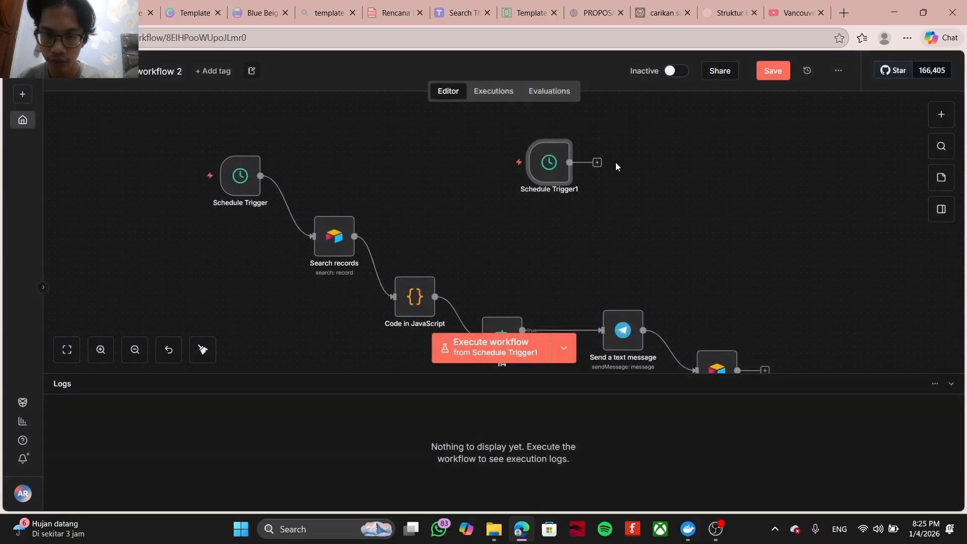
mouse_move(550, 171)
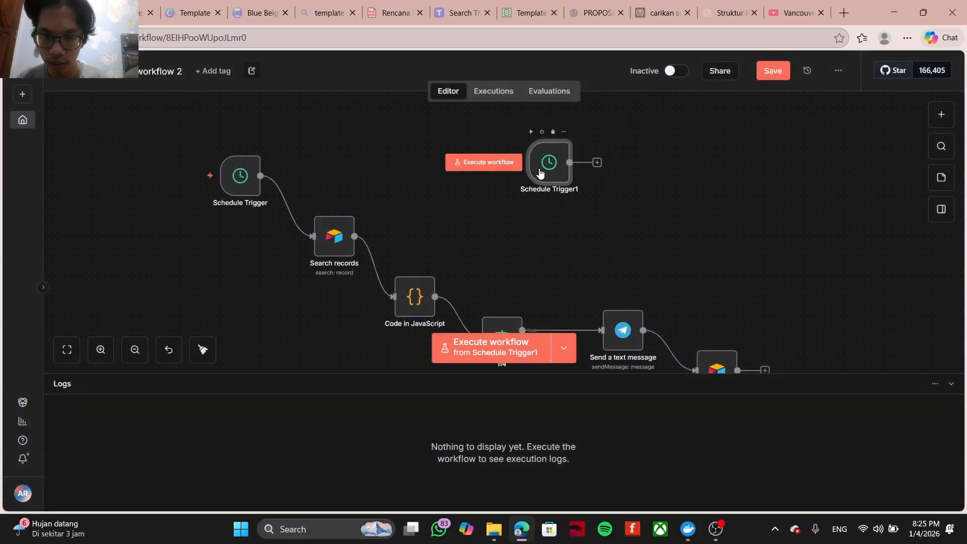
click(552, 133)
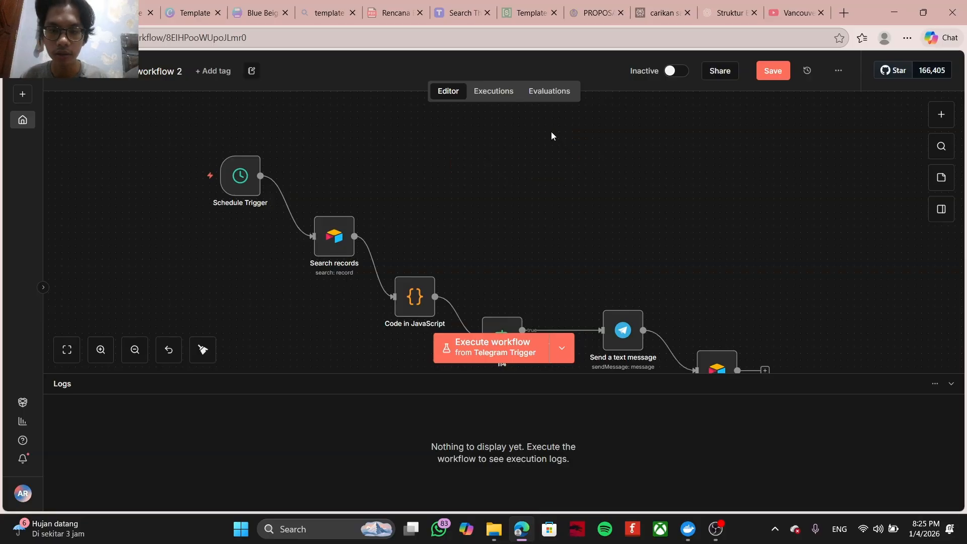
Step: Open the existing Schedule Trigger node and review its trigger interval, days between triggers, hour and minute settings
drag(533, 160, 683, 186)
mouse_move(391, 201)
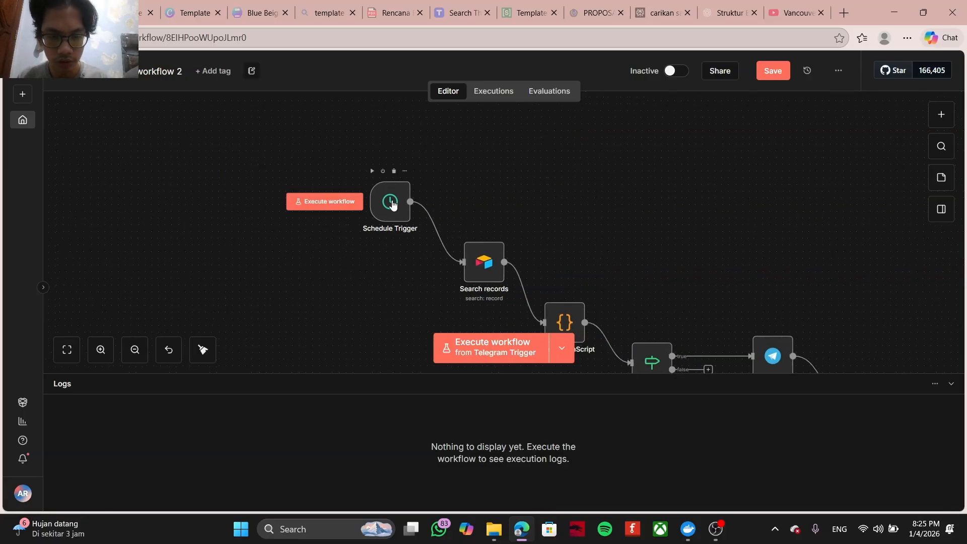
double_click(390, 201)
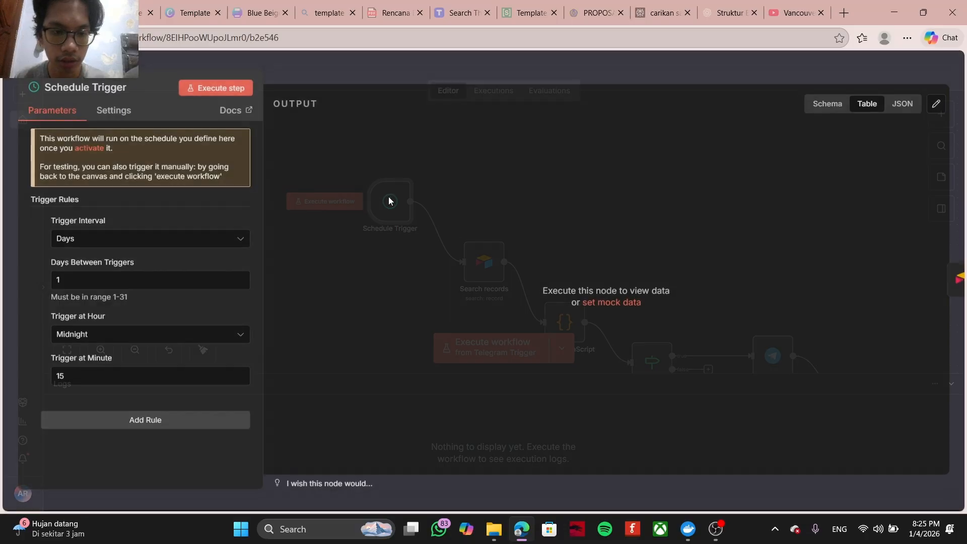
click(113, 241)
click(127, 334)
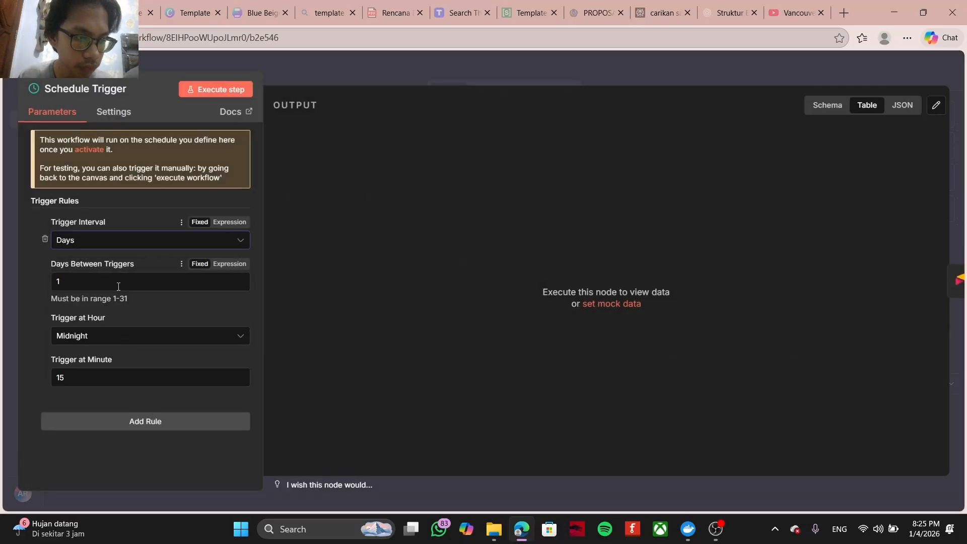
click(118, 284)
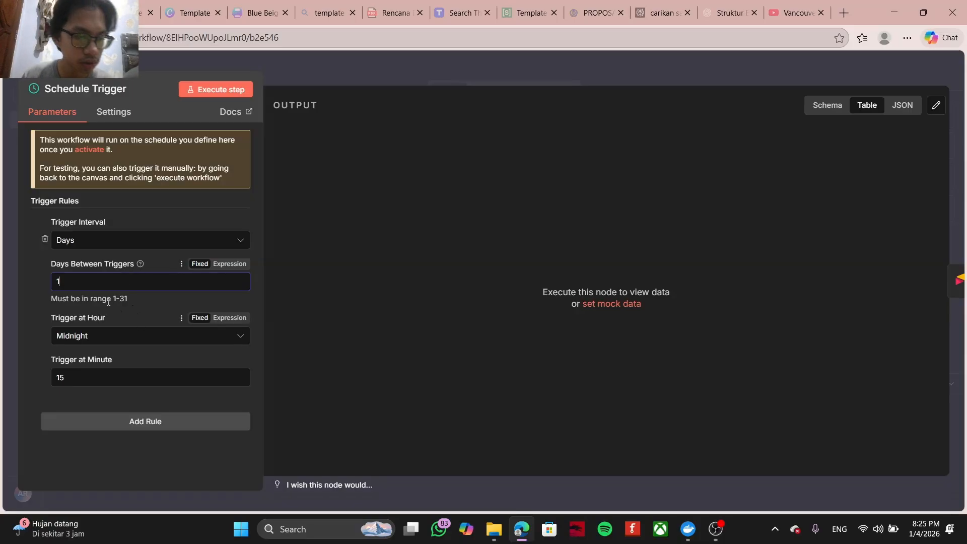
drag(113, 299, 132, 299)
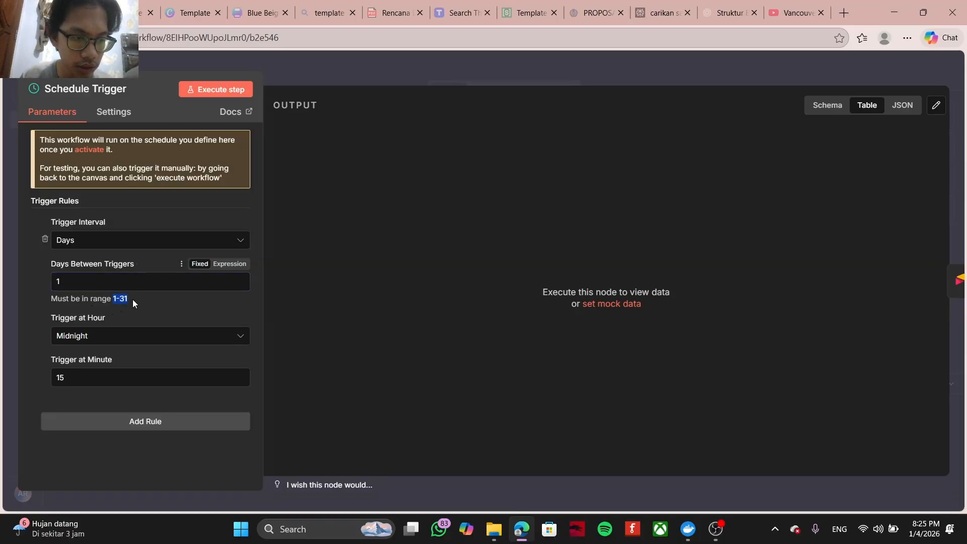
click(102, 290)
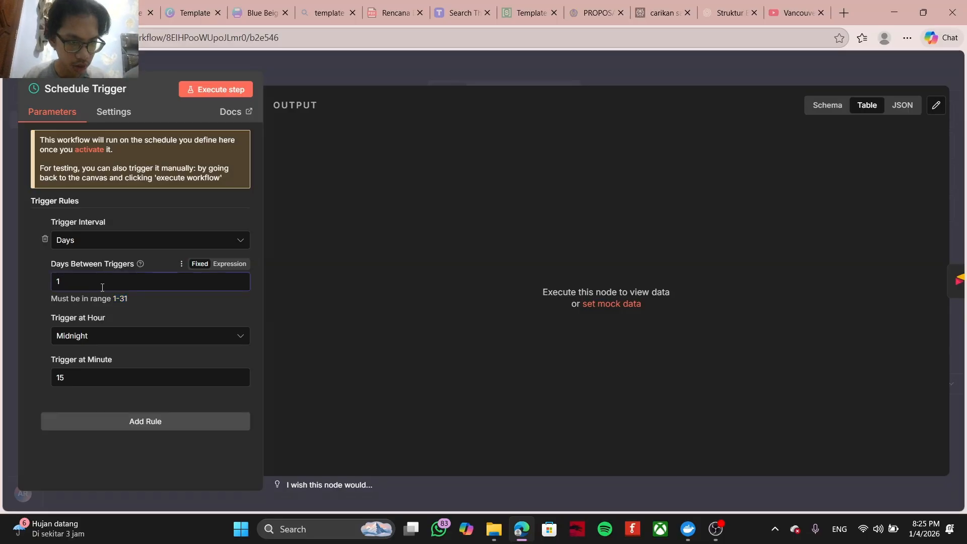
click(116, 337)
click(116, 337)
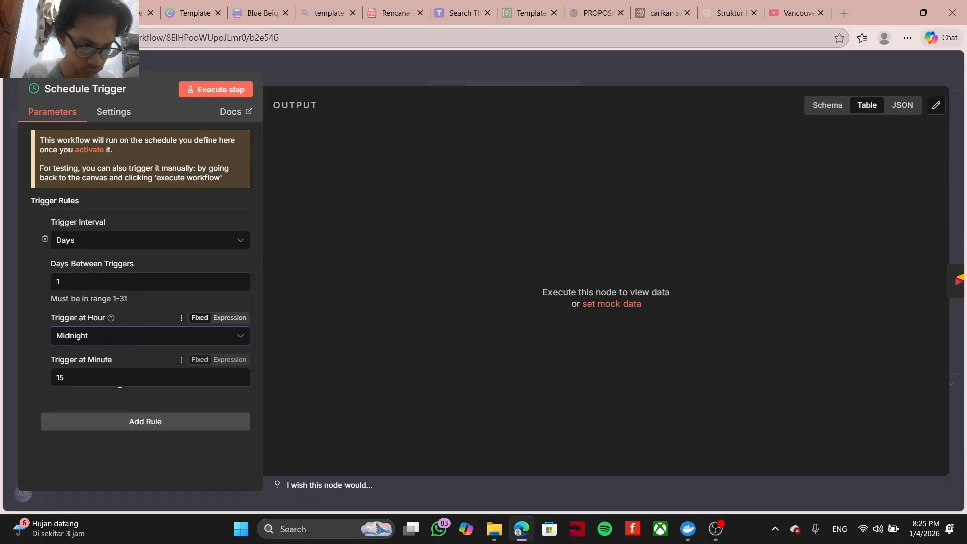
click(120, 383)
double_click(119, 382)
click(41, 340)
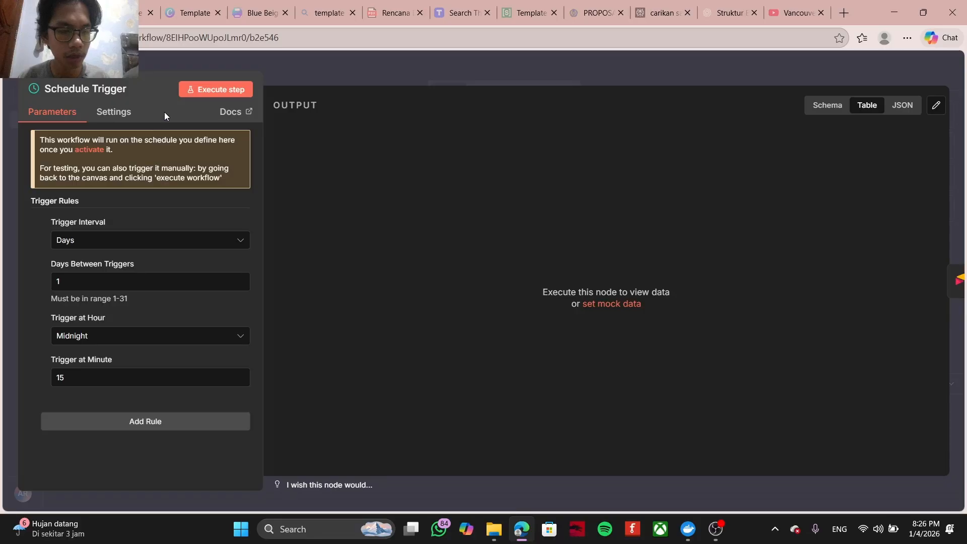
Step: Execute the Schedule Trigger node on its own, examine the date and time fields in its output, and return to the canvas
click(202, 90)
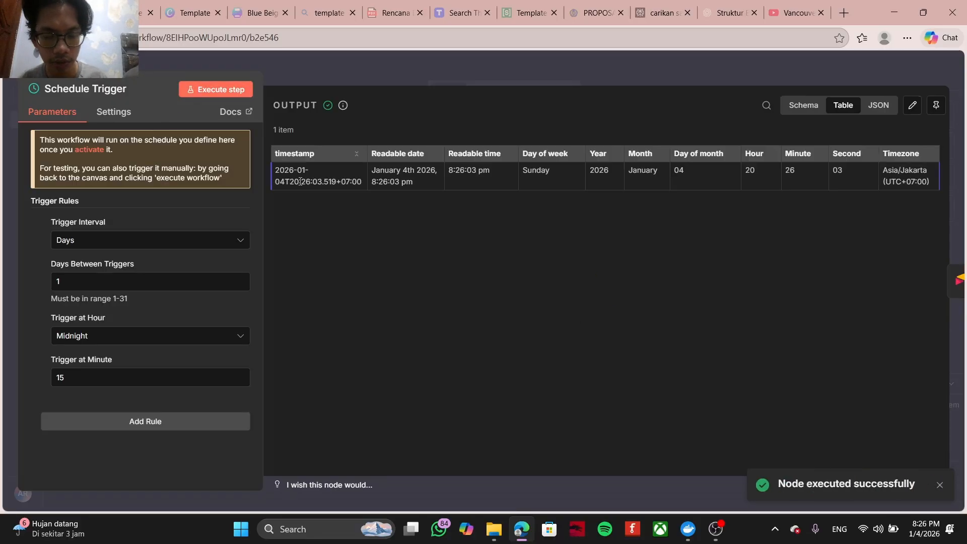
drag(275, 170, 403, 180)
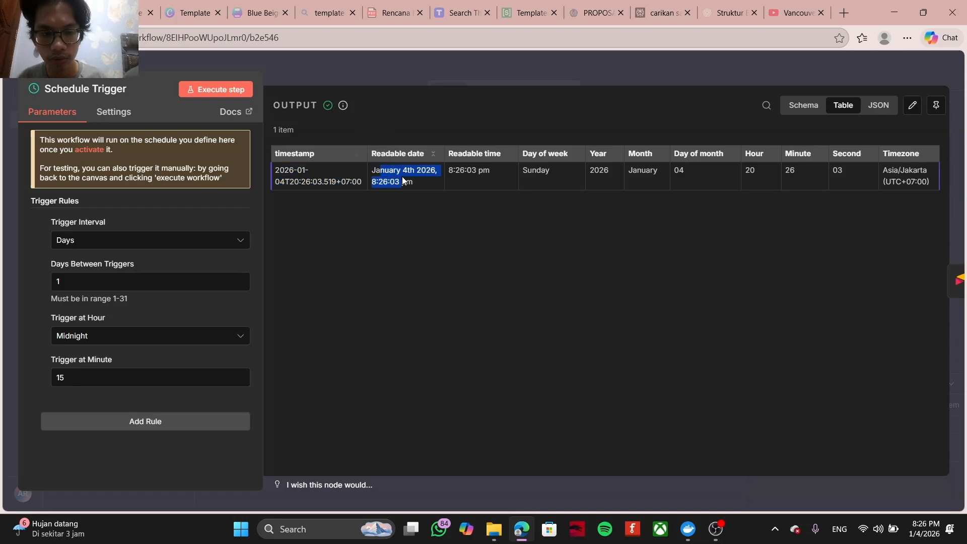
click(411, 193)
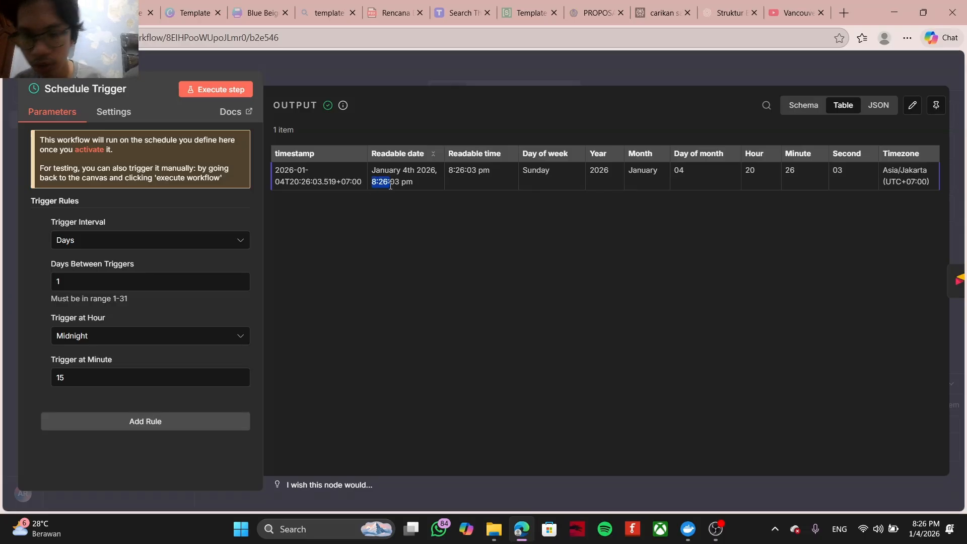
click(464, 204)
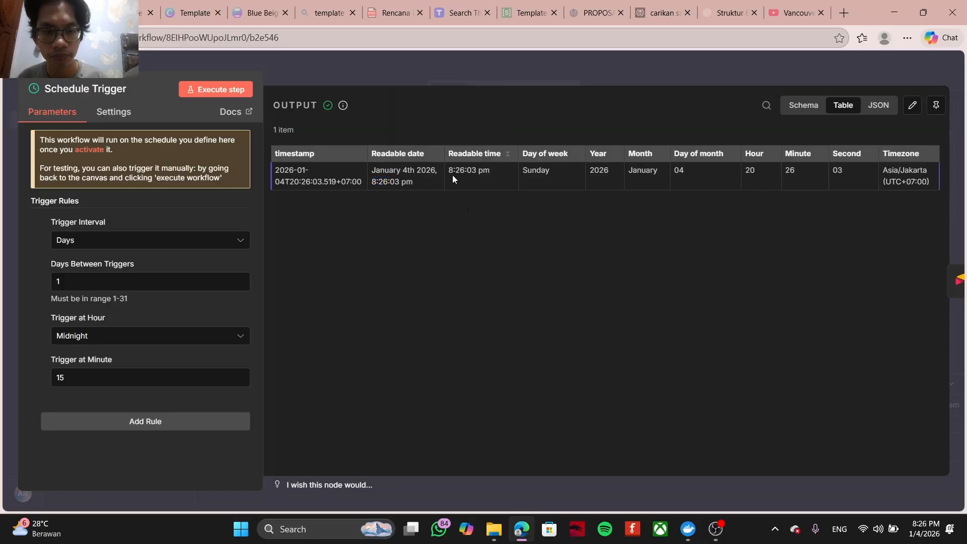
drag(527, 172, 554, 173)
click(558, 196)
double_click(597, 174)
click(645, 190)
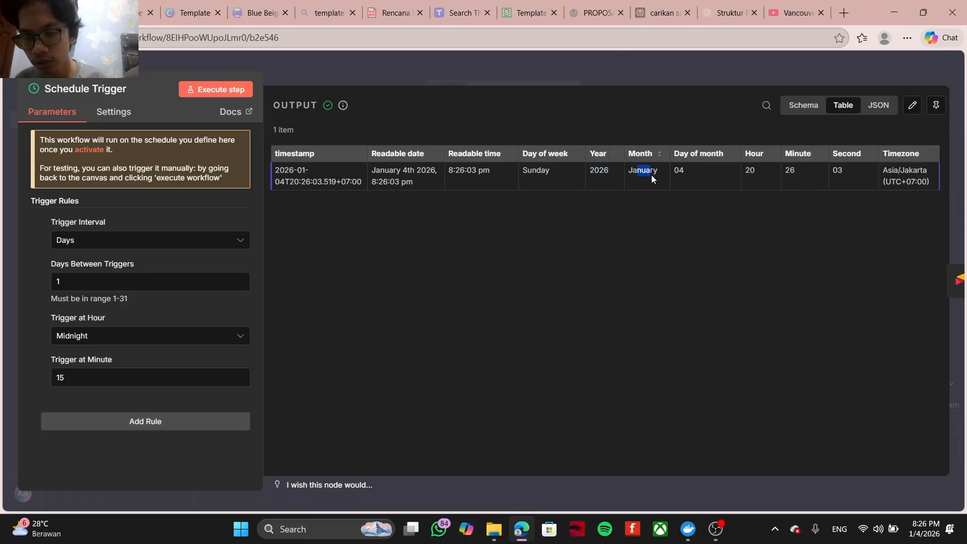
drag(637, 171, 652, 174)
click(677, 186)
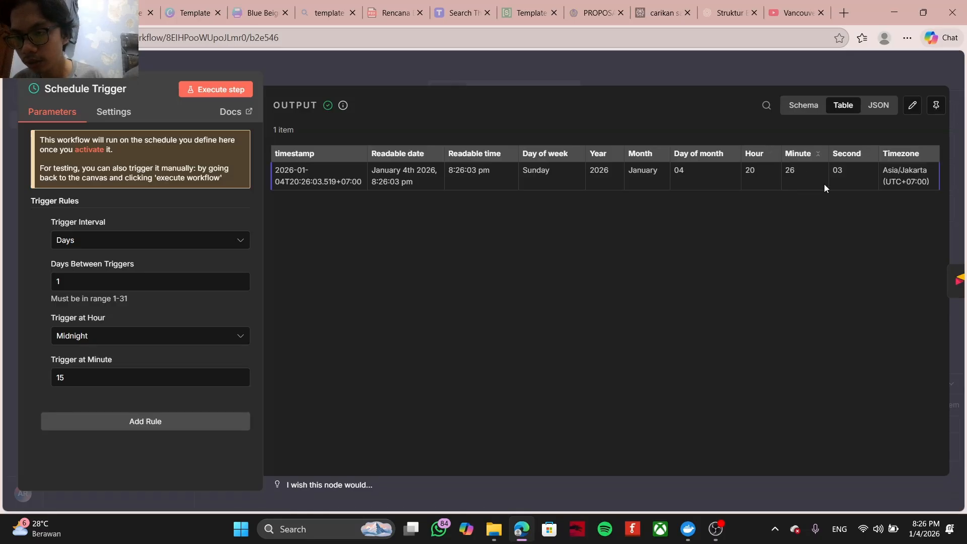
click(784, 77)
Step: Search the available nodes for "air" and look through the Airtable node's actions for Search records
scroll(510, 198, down, 1)
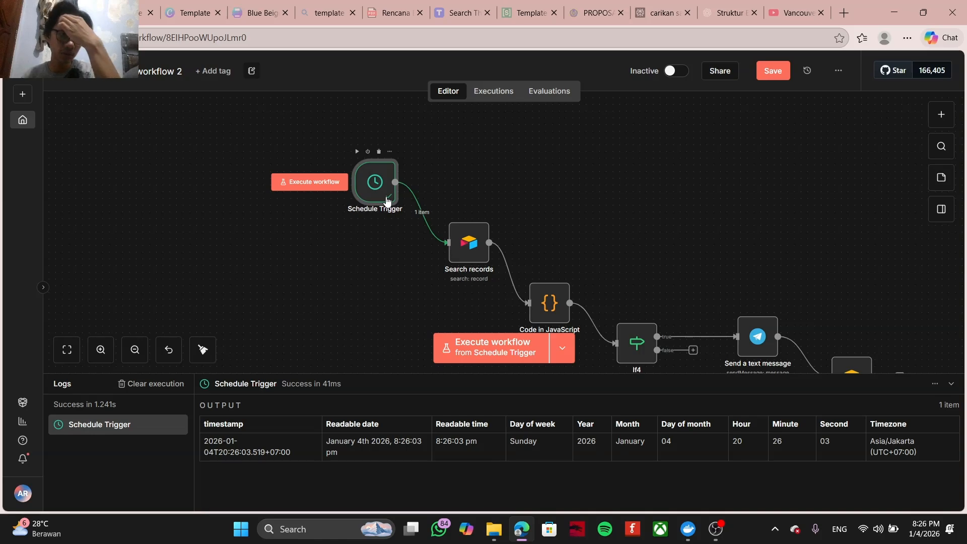
scroll(485, 189, down, 2)
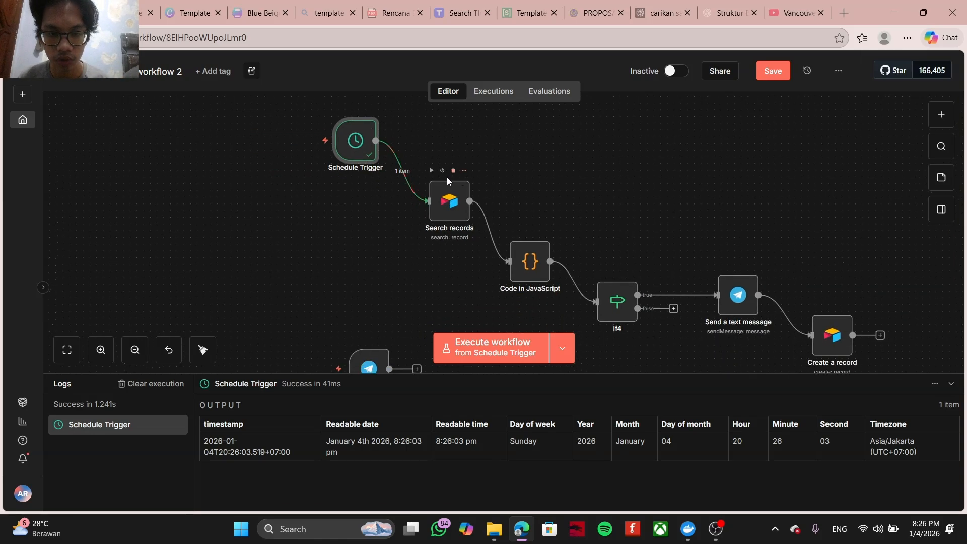
click(396, 225)
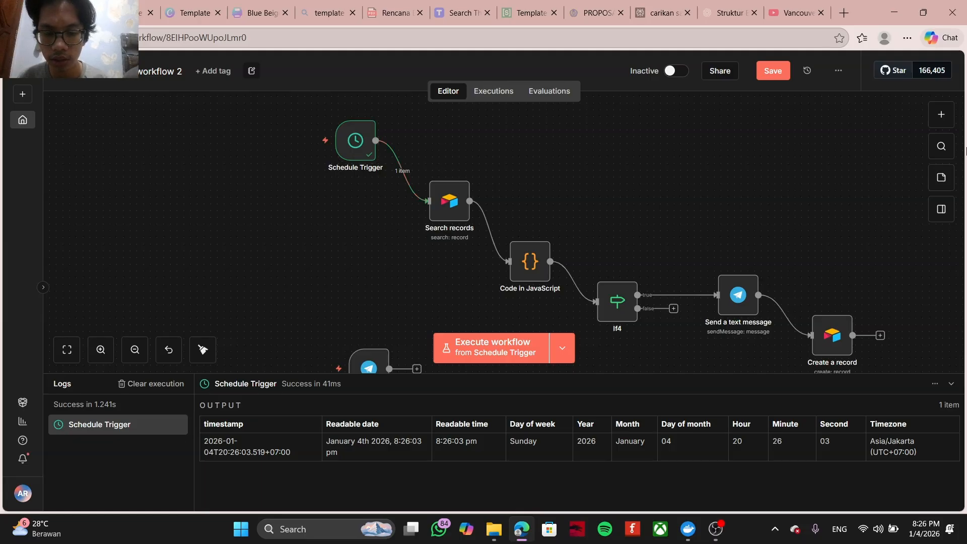
click(942, 114)
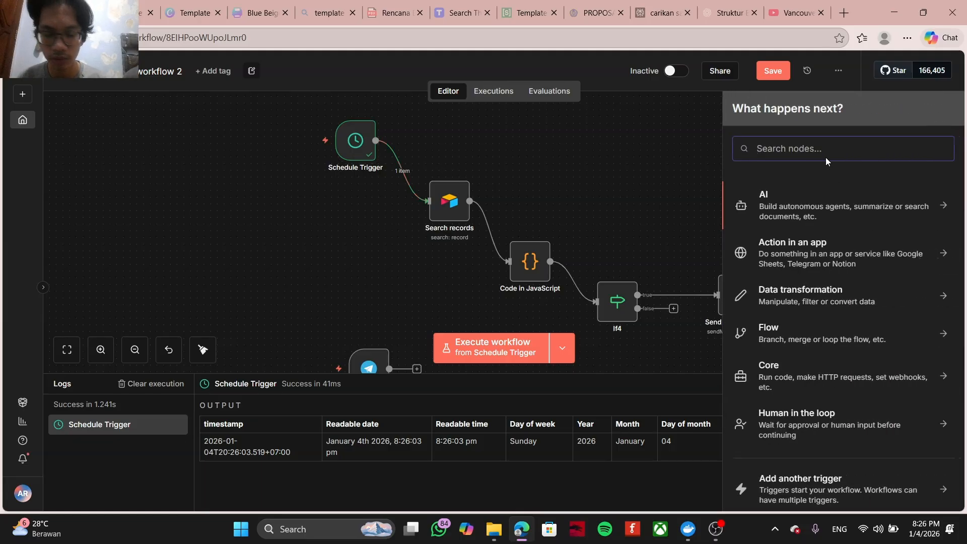
text(sea)
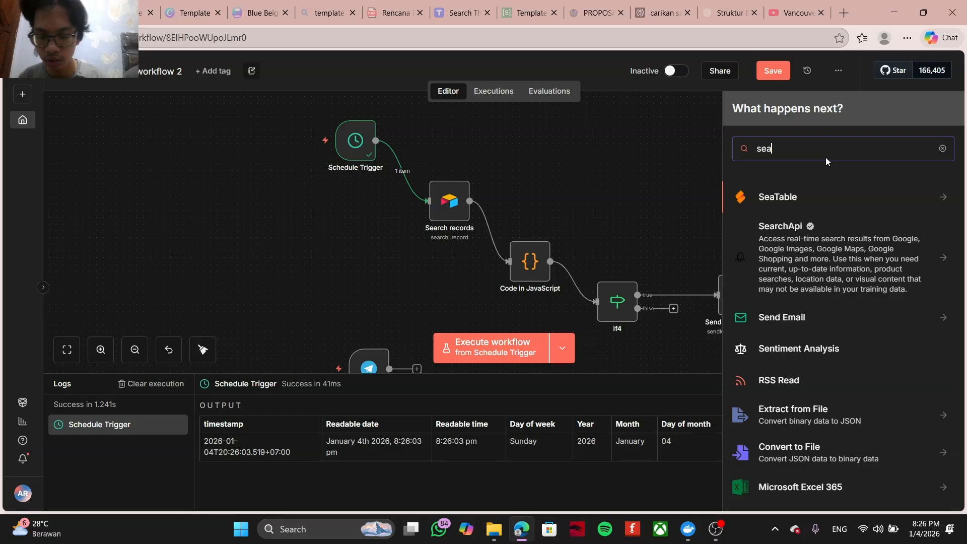
key(BackSpace)
key(BackSpace)
key(BackSpace)
text(air)
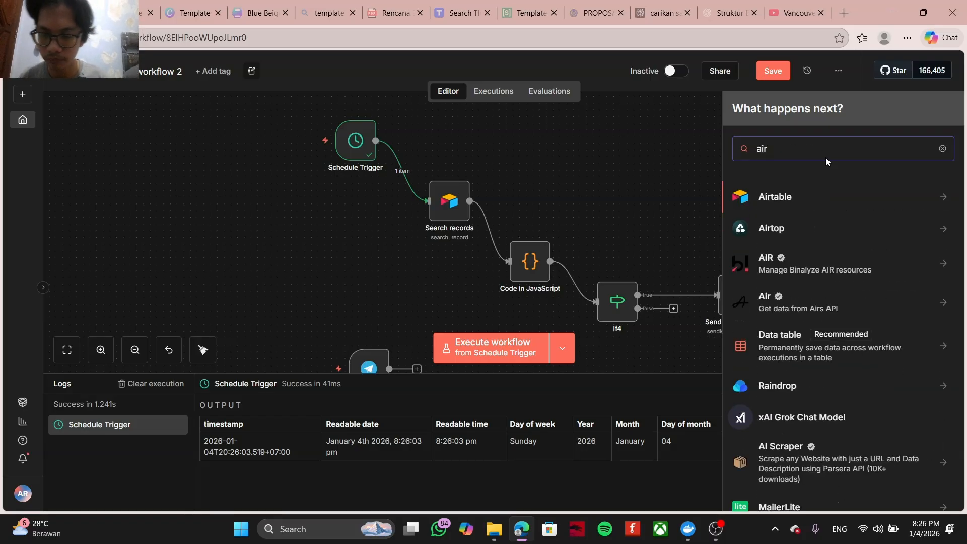
click(786, 206)
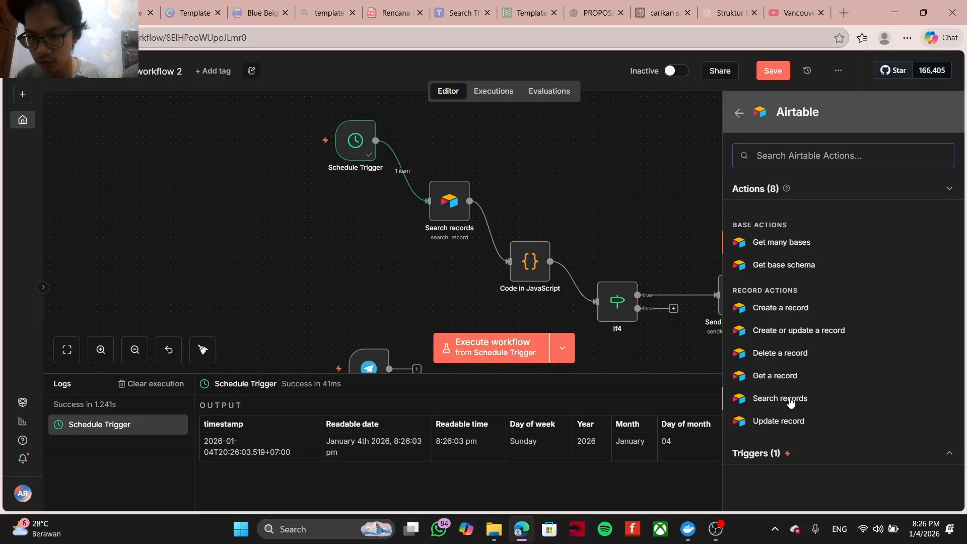
click(686, 236)
drag(659, 196, 627, 166)
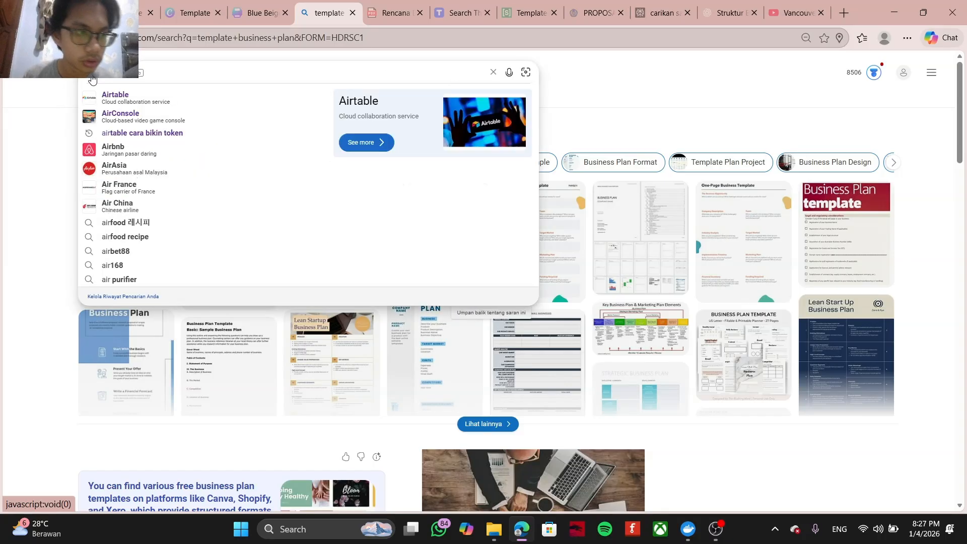
Step: Search the web for Airtable and open the official Airtable website in a new tab
click(116, 97)
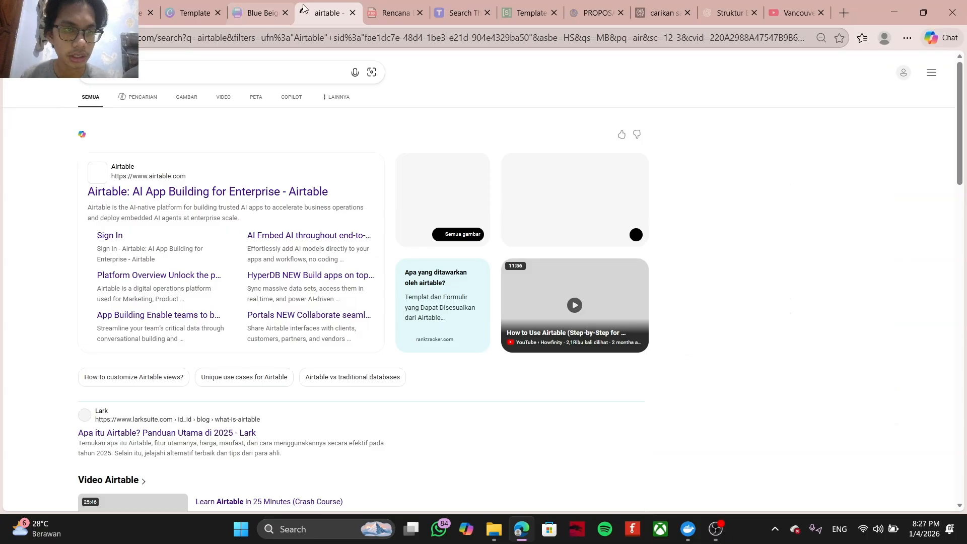
click(124, 194)
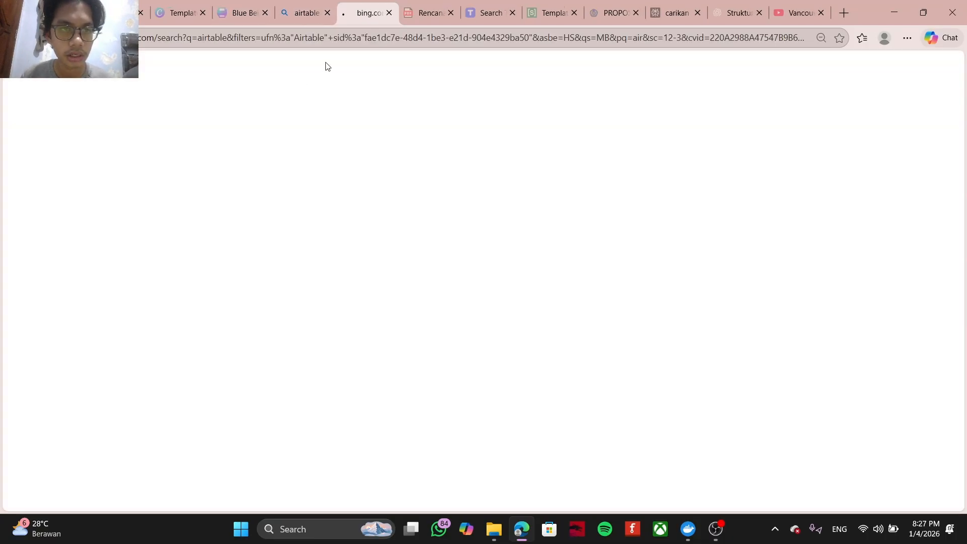
Step: Dismiss the announcement banner on the Airtable website and get started for free to enter the app
drag(351, 16, 166, 16)
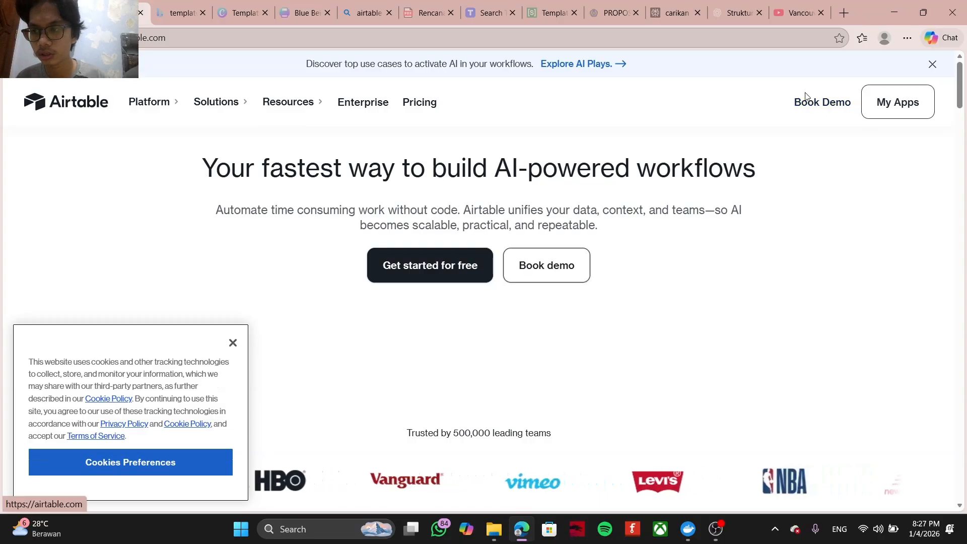
click(930, 64)
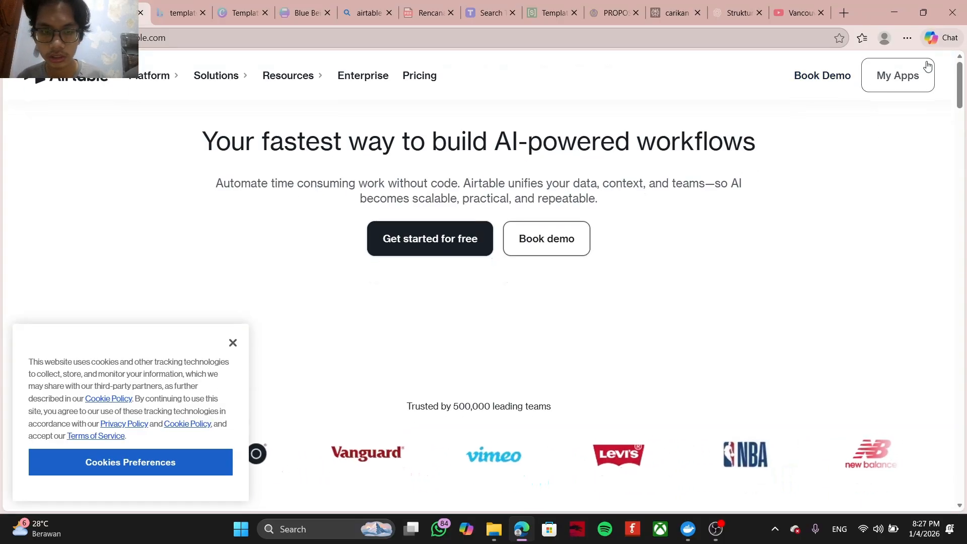
click(448, 242)
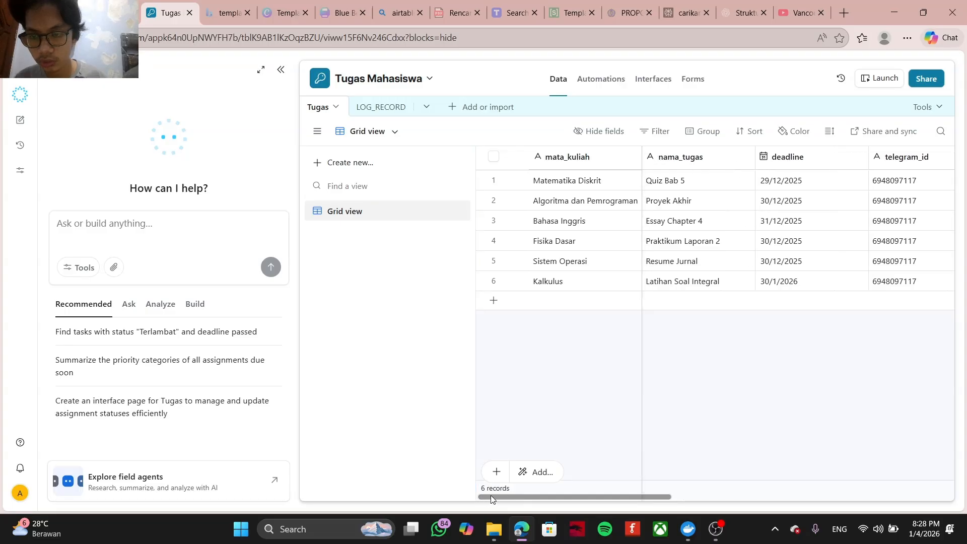
Step: Review the deadline field's settings in the Tugas table of the Tugas Mahasiswa base and close them without saving
drag(491, 494, 527, 495)
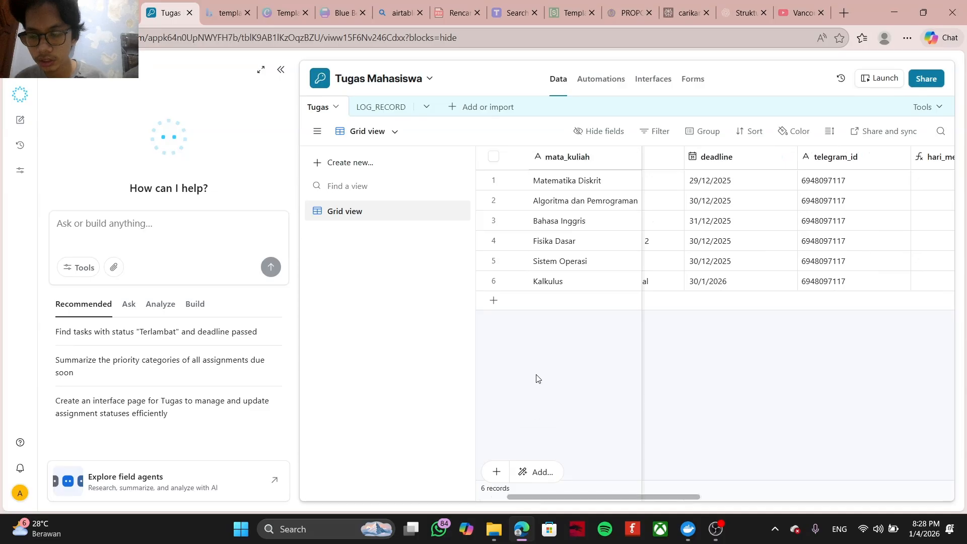
drag(654, 497, 666, 497)
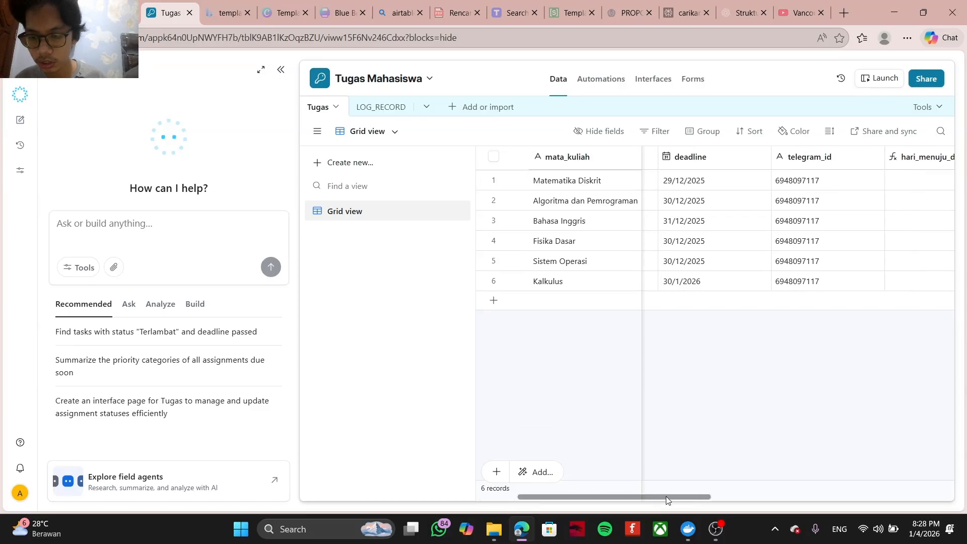
double_click(690, 159)
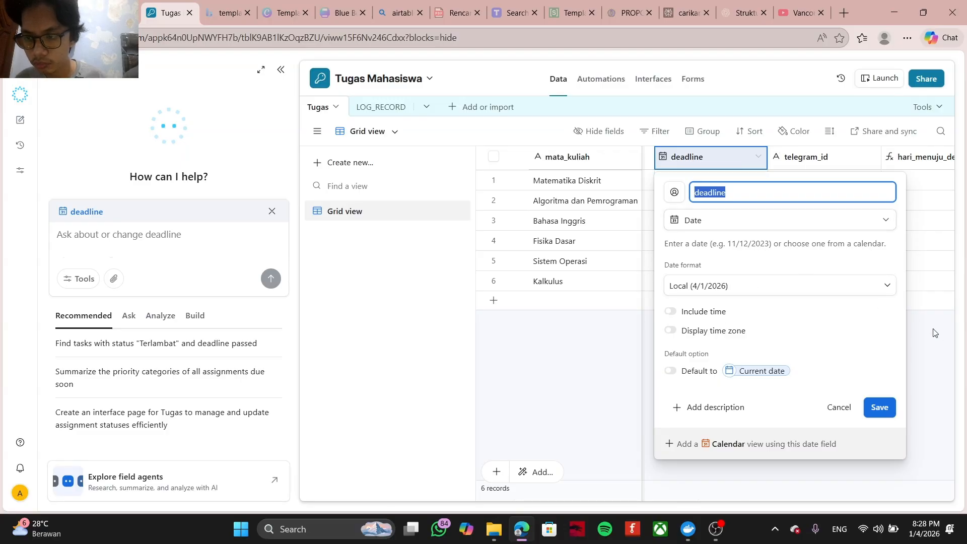
click(840, 411)
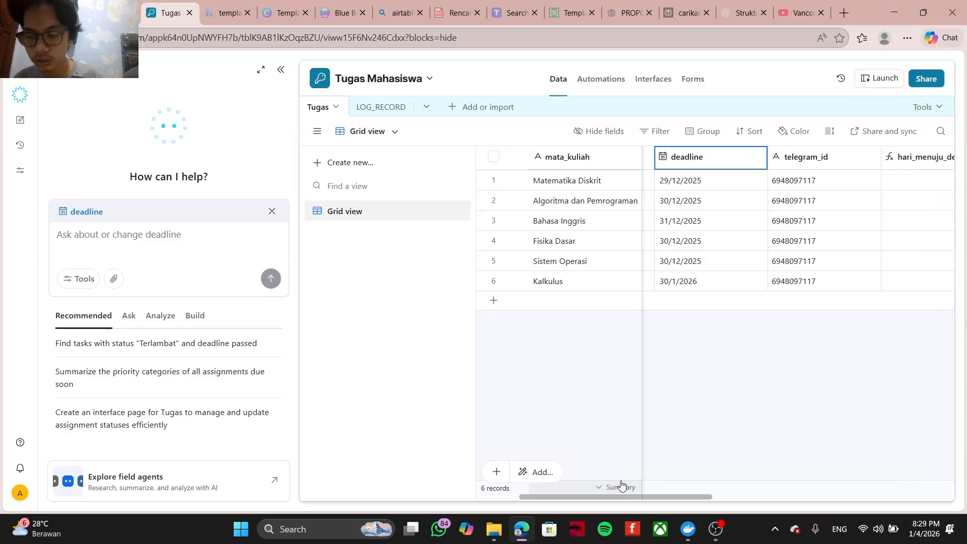
Step: Look over the telegram_id, hari_menuju_deadline and status_keterlambatan columns of the Tugas table
drag(629, 494, 663, 486)
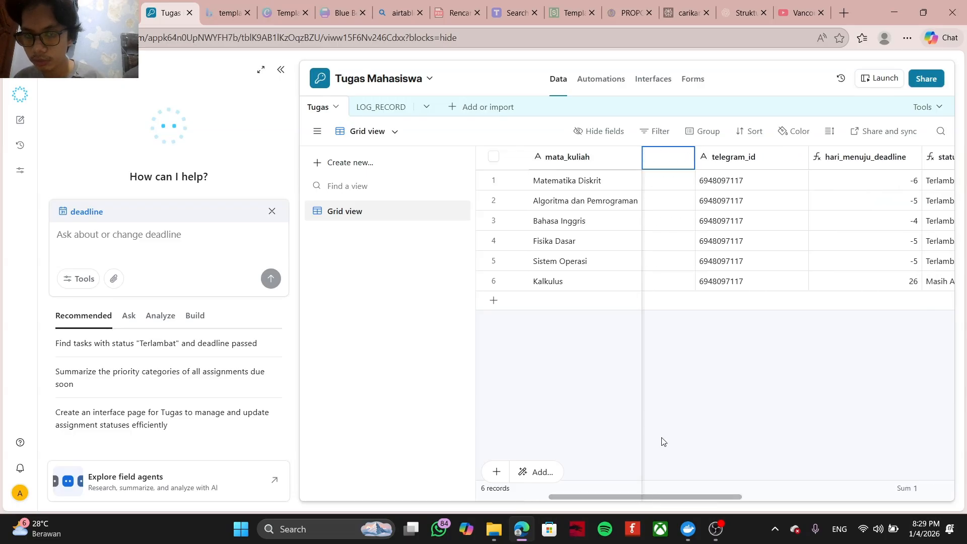
click(728, 188)
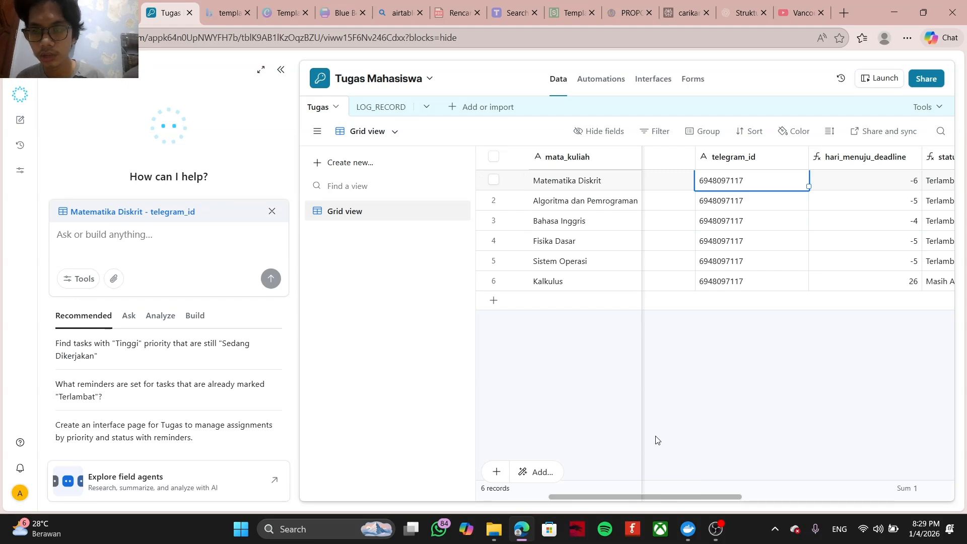
mouse_move(666, 498)
mouse_down()
mouse_move(685, 498)
mouse_move(673, 497)
mouse_up()
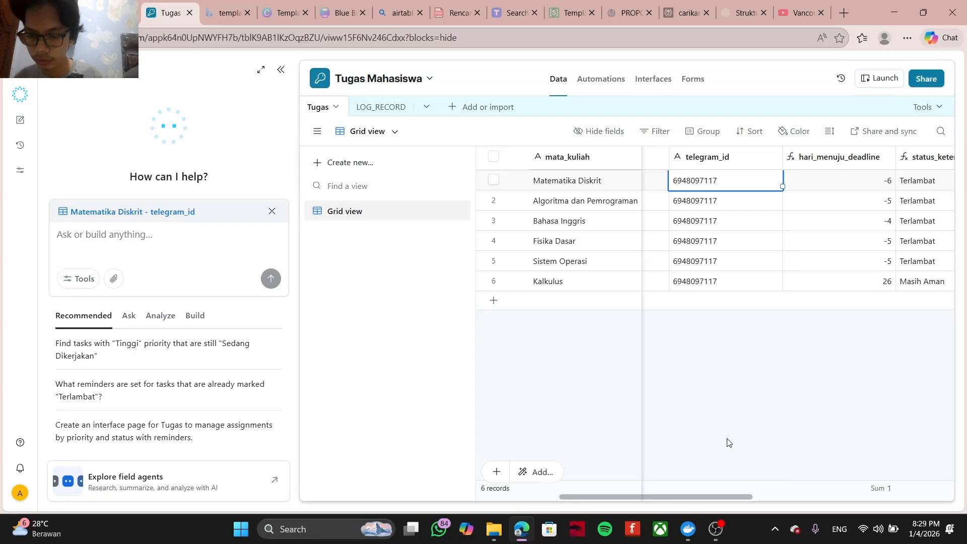
drag(706, 498, 755, 493)
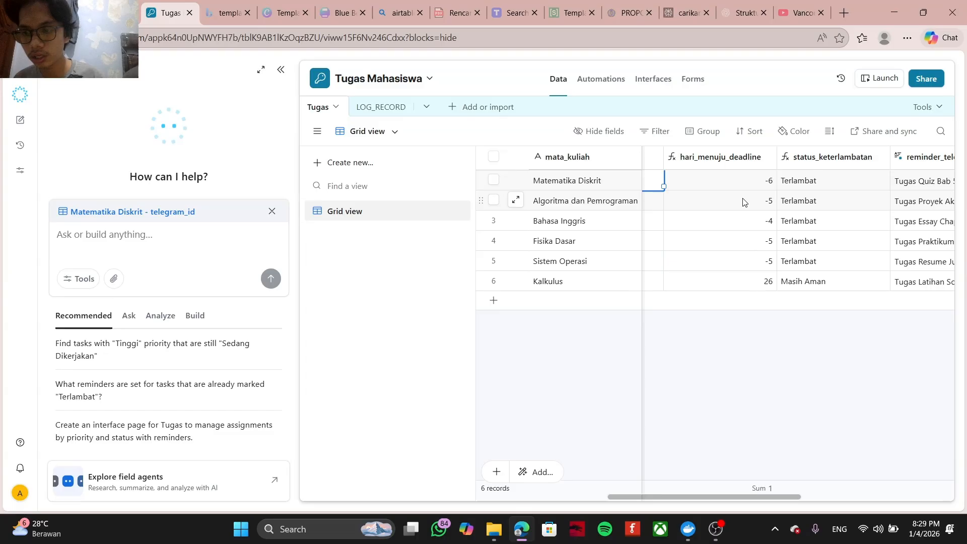
drag(742, 495, 768, 495)
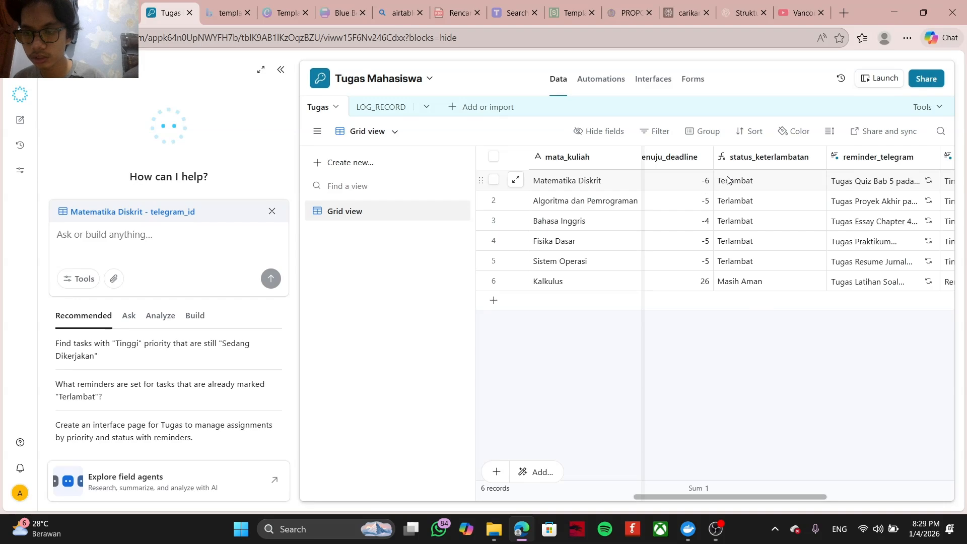
Step: Review the status_keterlambatan formula without changing it and look over the reminder_telegram, kategori_prioritas and status_tugas columns
click(753, 158)
double_click(753, 158)
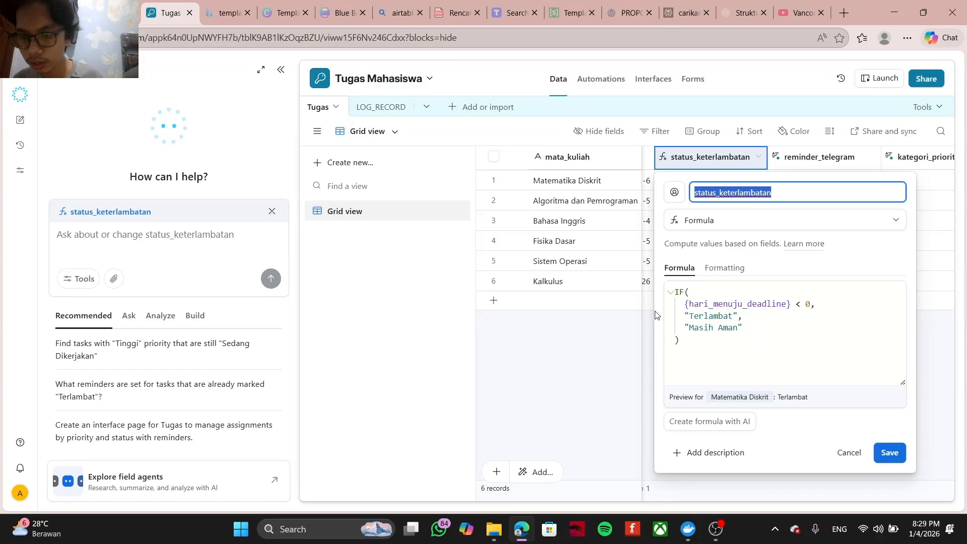
click(851, 456)
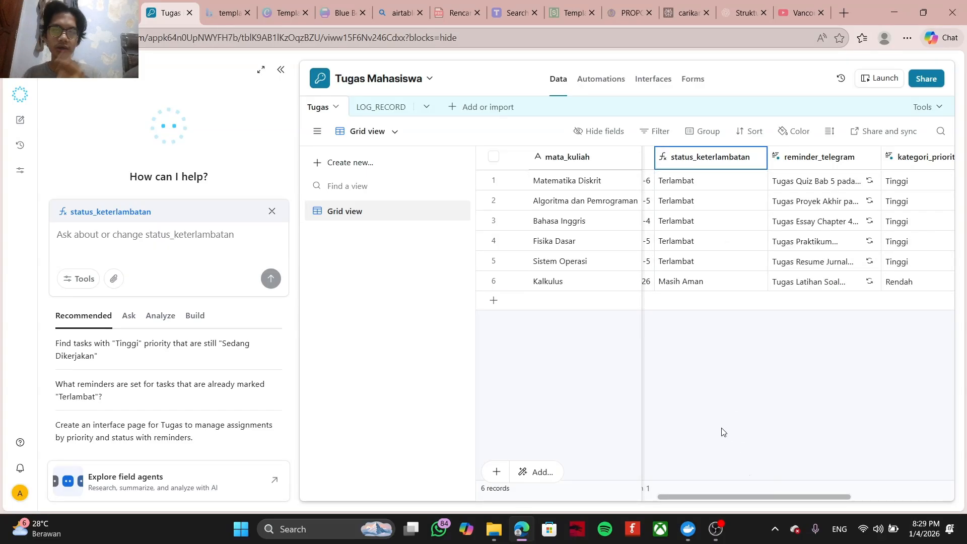
drag(769, 494, 793, 495)
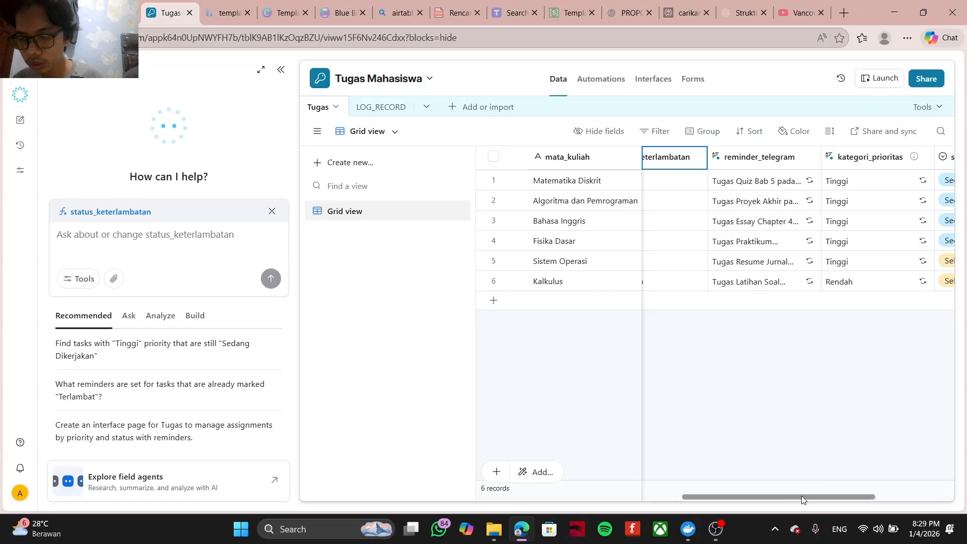
drag(802, 496, 831, 496)
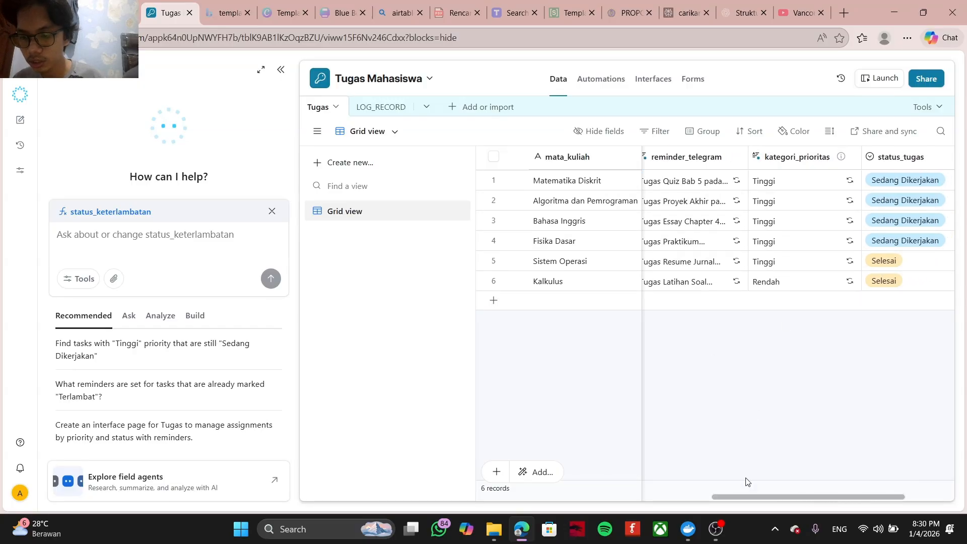
Step: Set the deadline of the Sistem Operasi record to 6/1/2026
drag(748, 497, 628, 498)
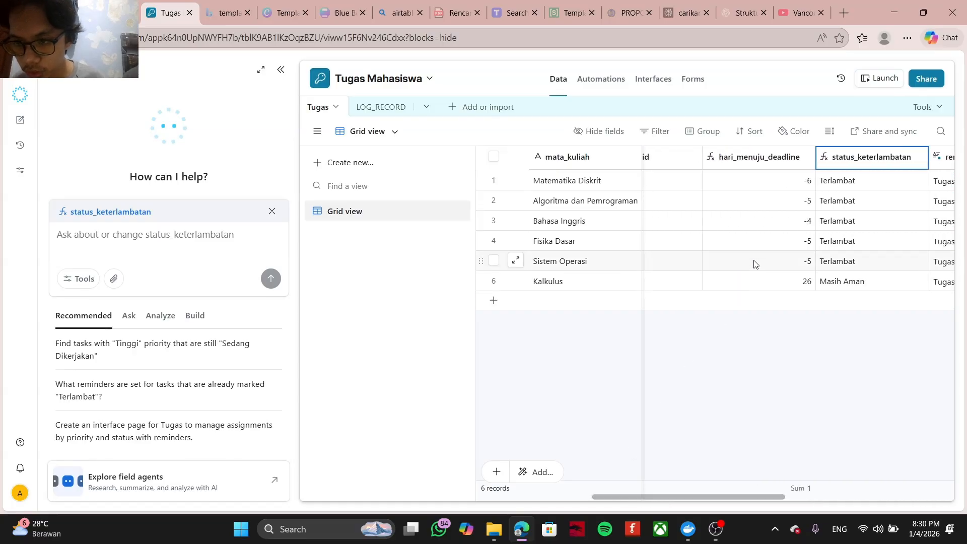
drag(721, 496, 574, 498)
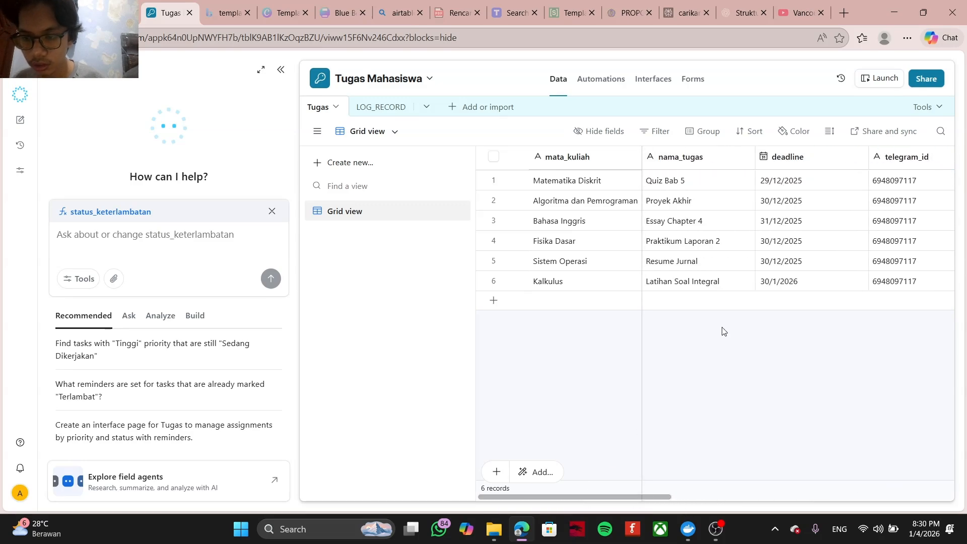
click(795, 264)
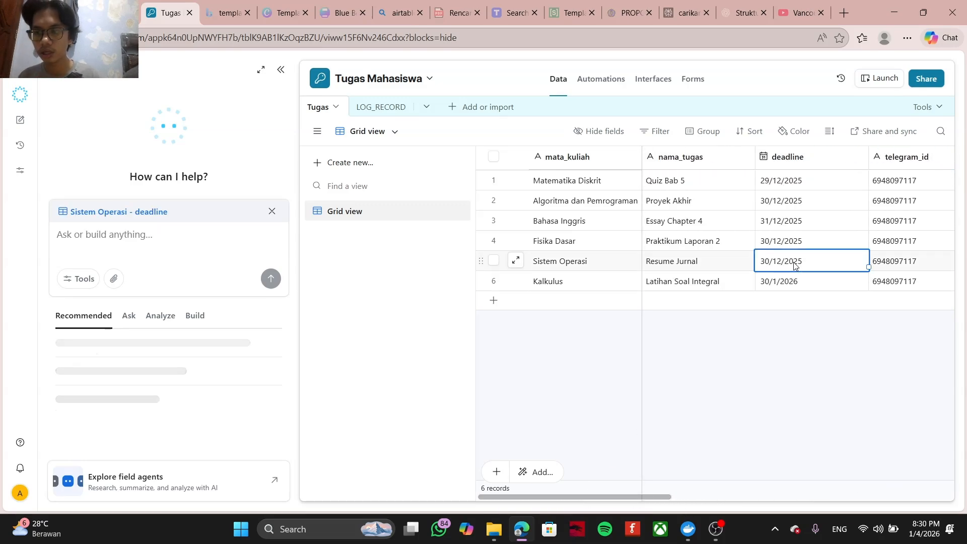
click(809, 263)
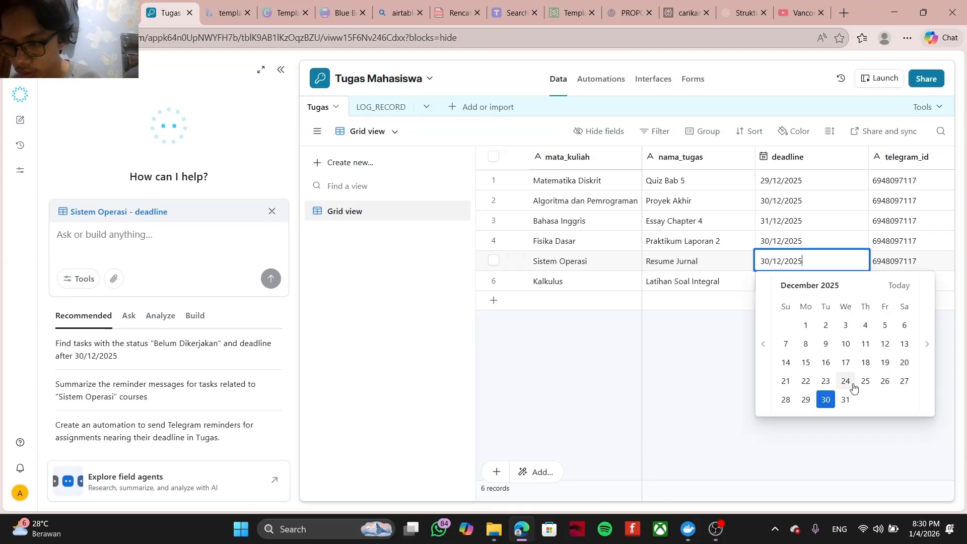
click(927, 345)
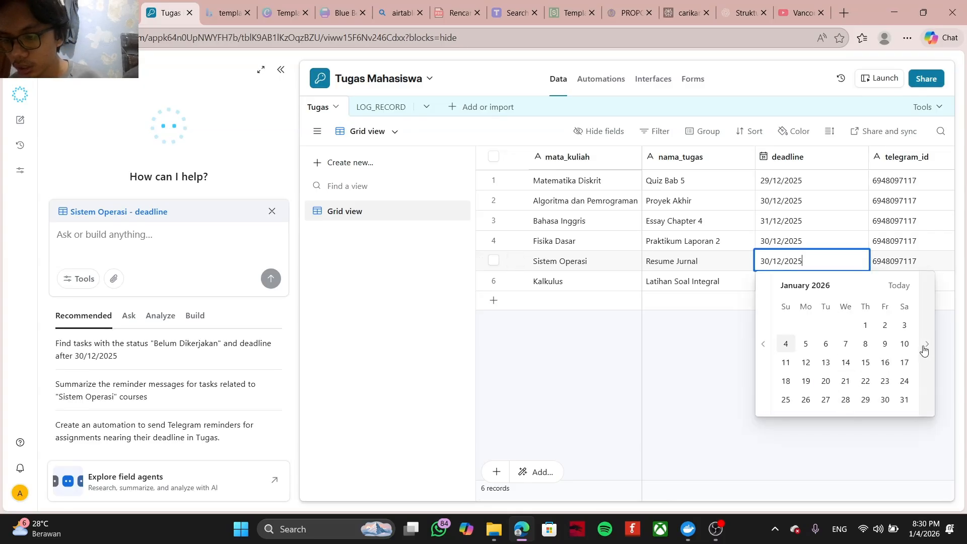
click(830, 348)
click(710, 433)
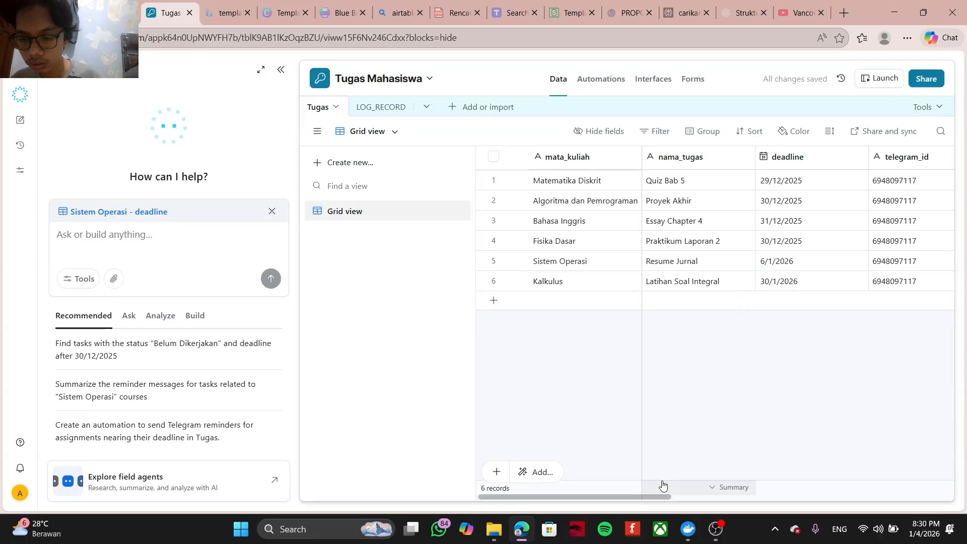
Step: Regenerate the reminder_telegram and kategori_prioritas values of the Sistem Operasi record
drag(652, 496, 782, 474)
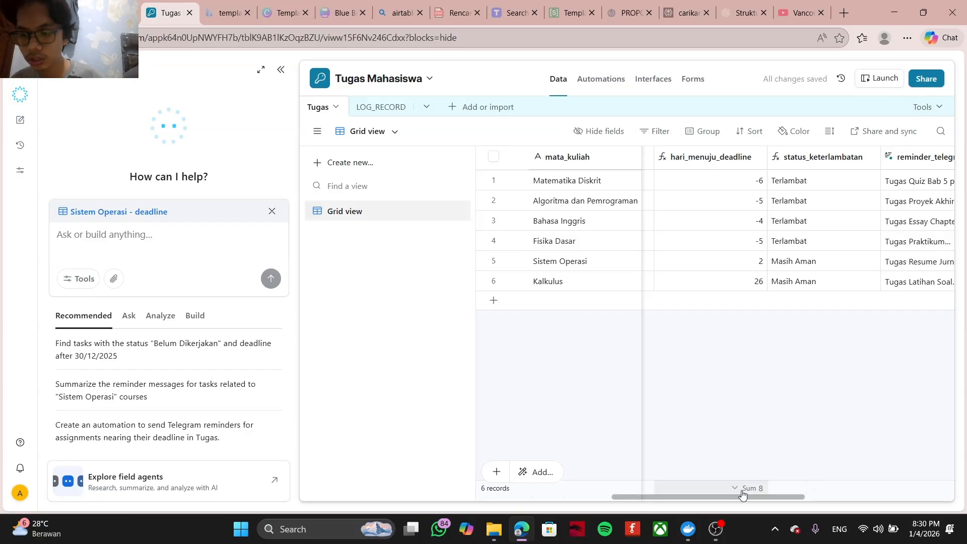
drag(742, 494, 784, 487)
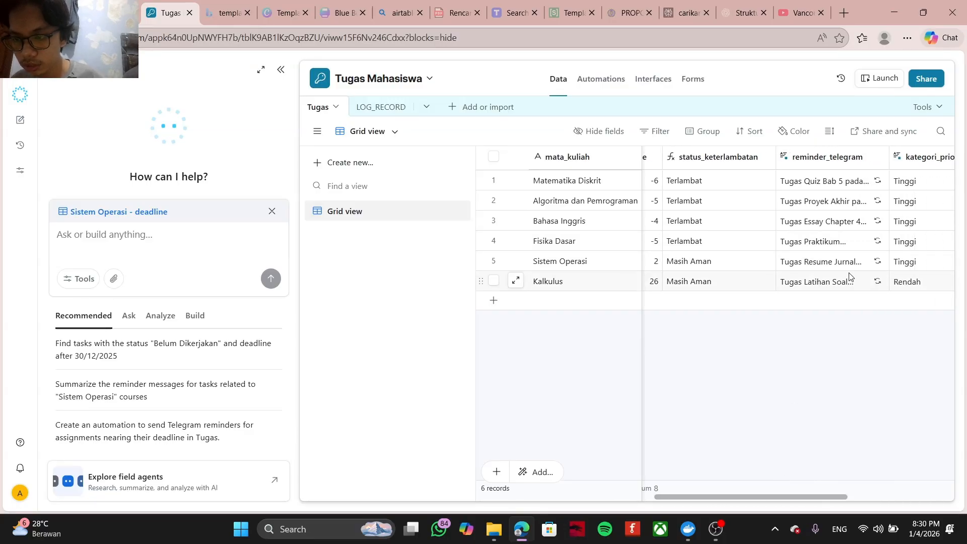
click(877, 261)
drag(772, 495, 824, 495)
click(863, 261)
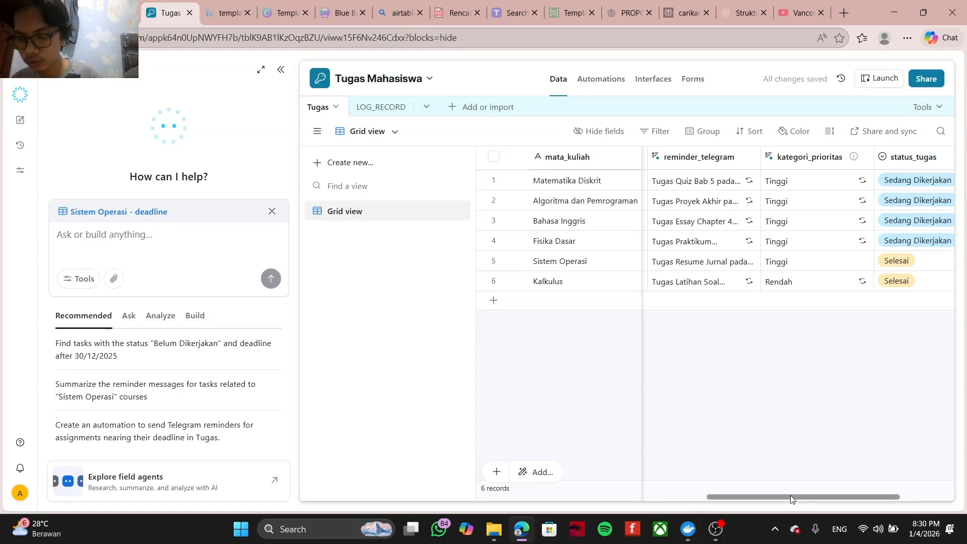
click(779, 489)
drag(746, 496, 605, 524)
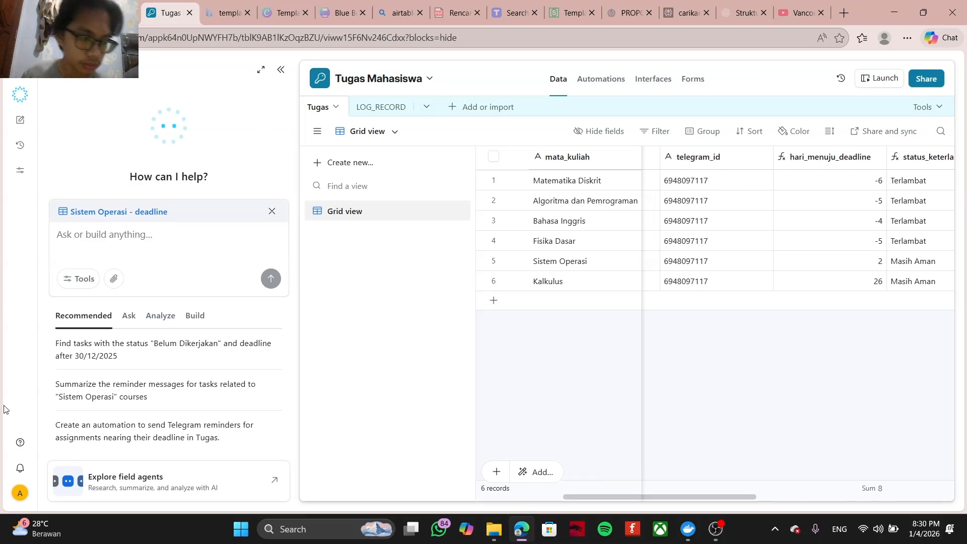
Step: Start a new personal access token in the Builder hub and name it "Tokentuags"
click(17, 496)
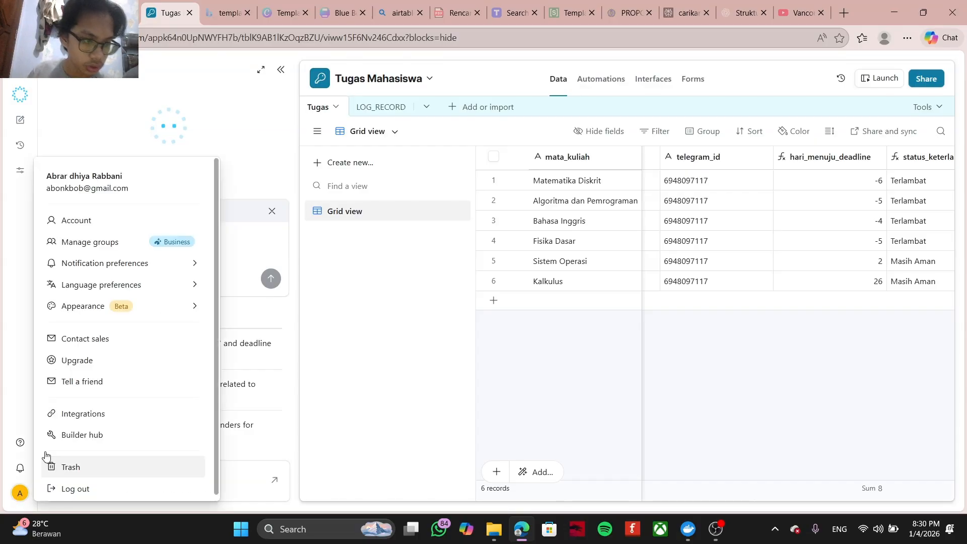
click(114, 446)
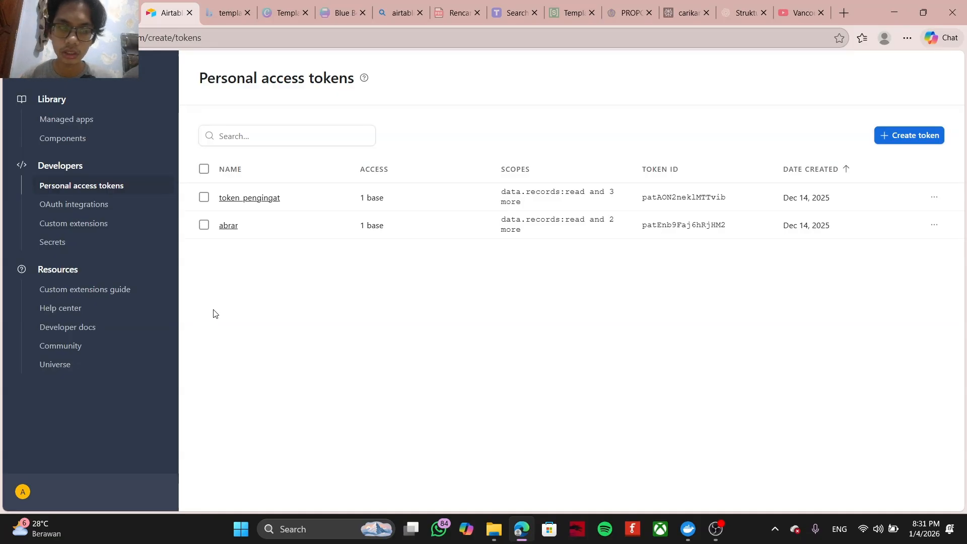
click(882, 141)
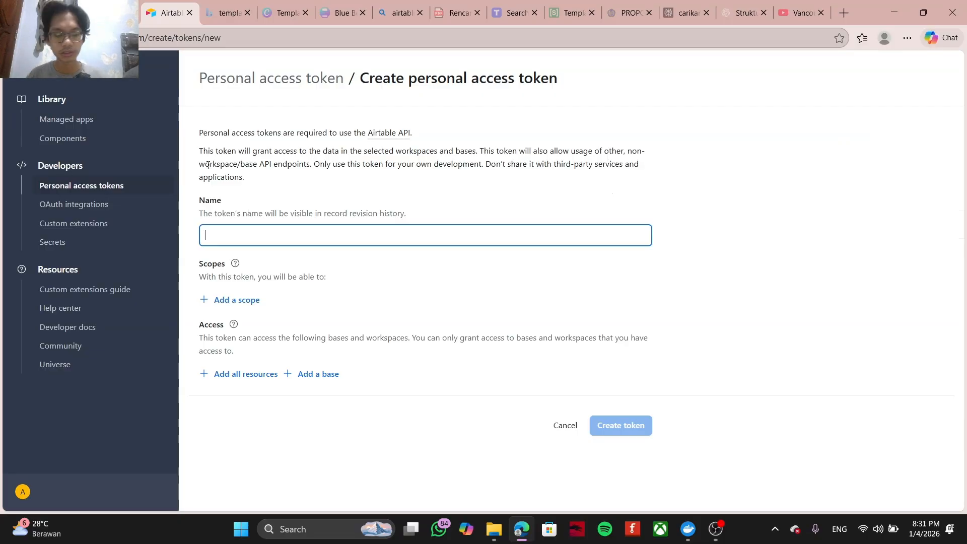
key(Caps_Lock)
text(Token)
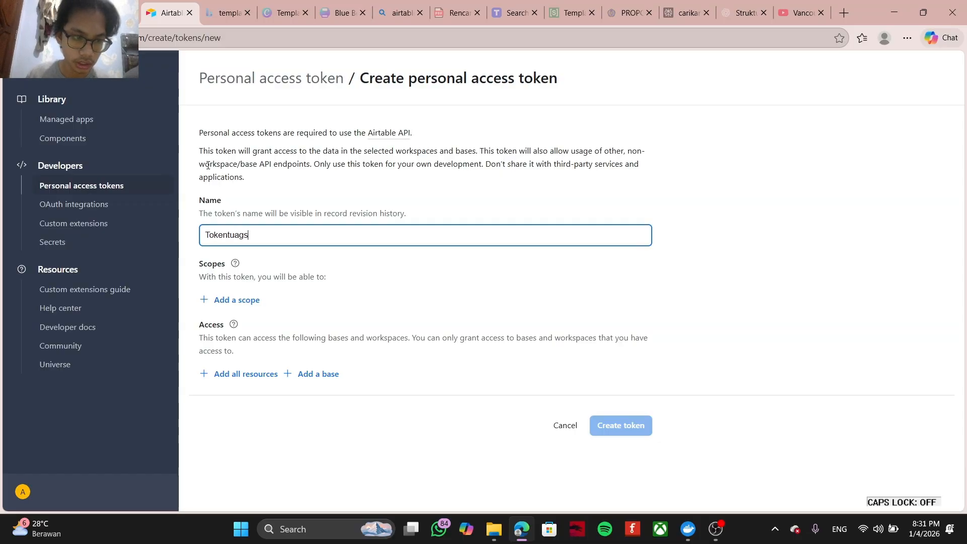
text(tuags)
Step: Look through the scopes available for the token and close the list without adding one
click(218, 302)
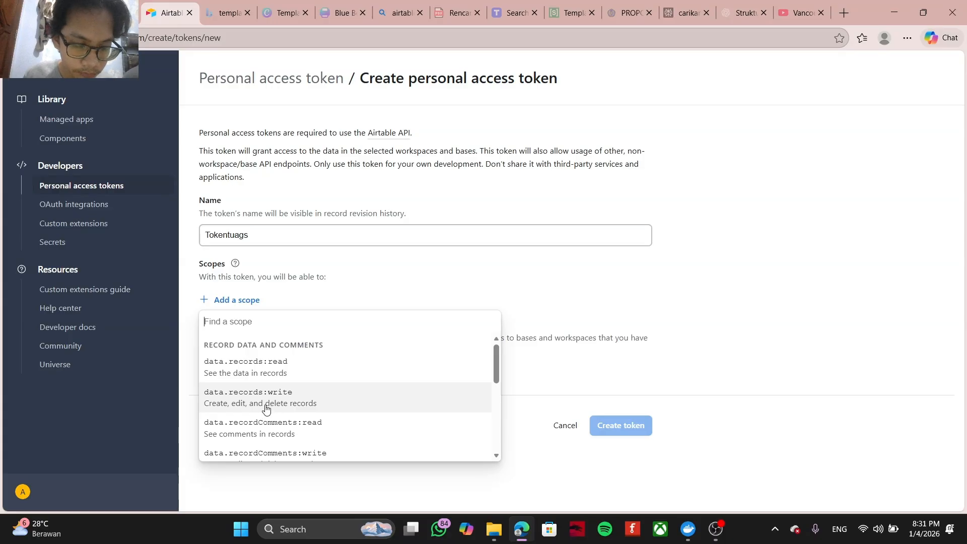
scroll(286, 446, down, 2)
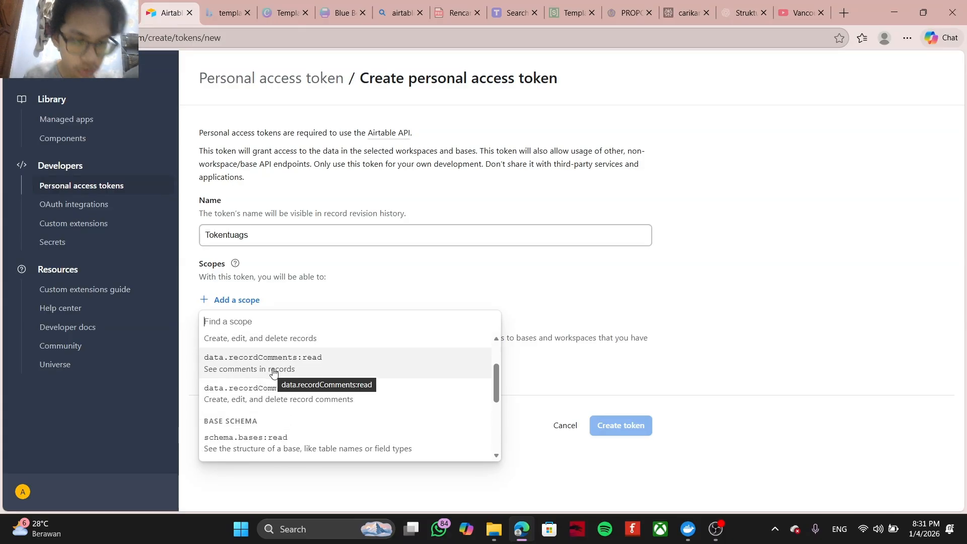
scroll(272, 372, up, 1)
click(196, 275)
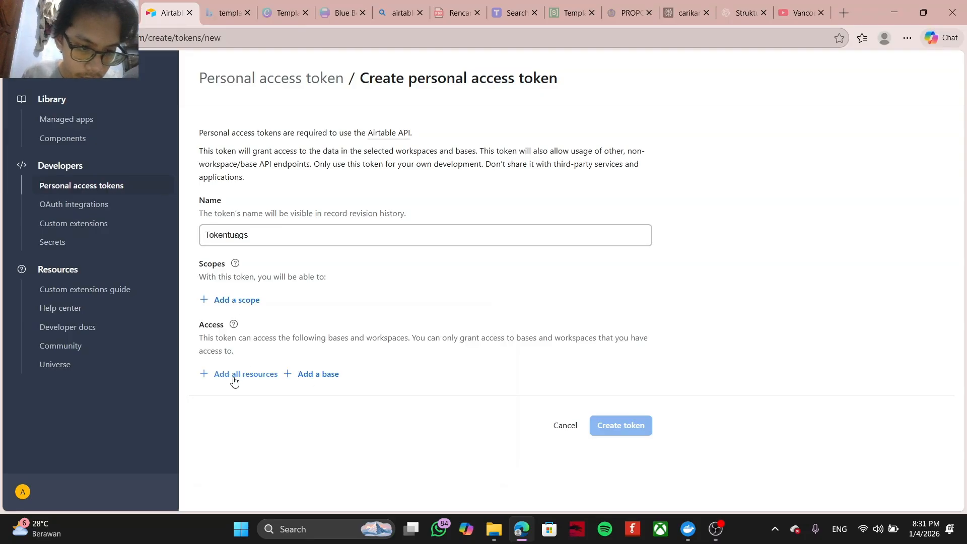
Step: Add all resources and the Tugas Mahasiswa base to the new token's access, and cancel the token's creation
click(212, 373)
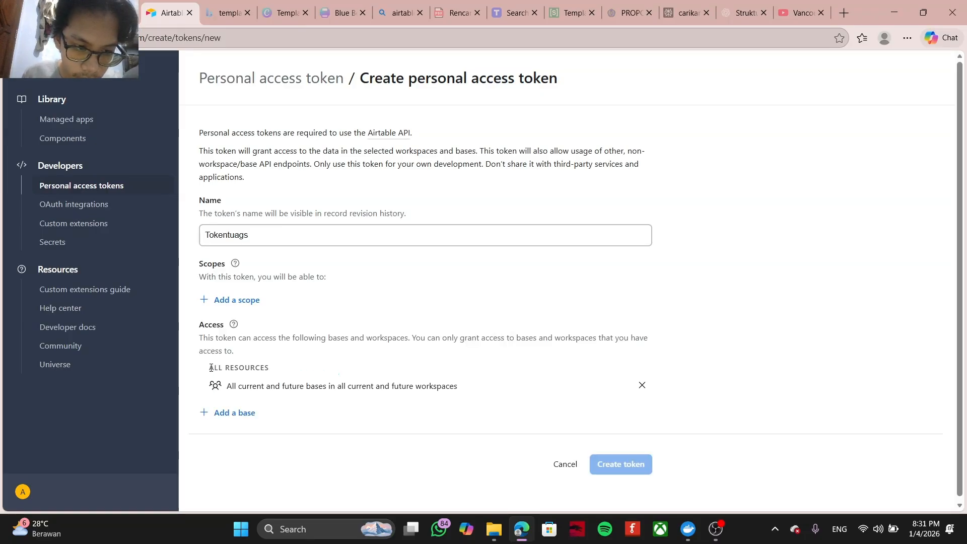
click(229, 414)
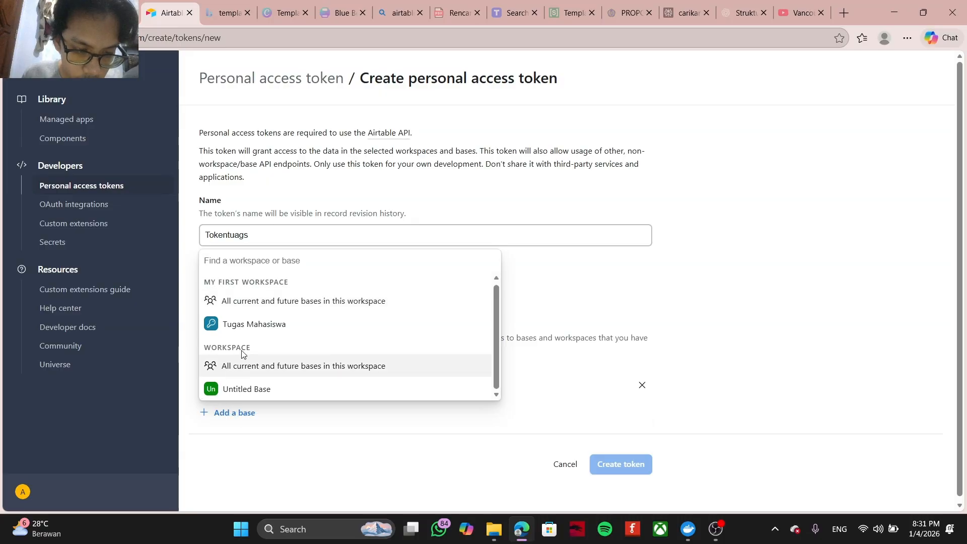
click(258, 325)
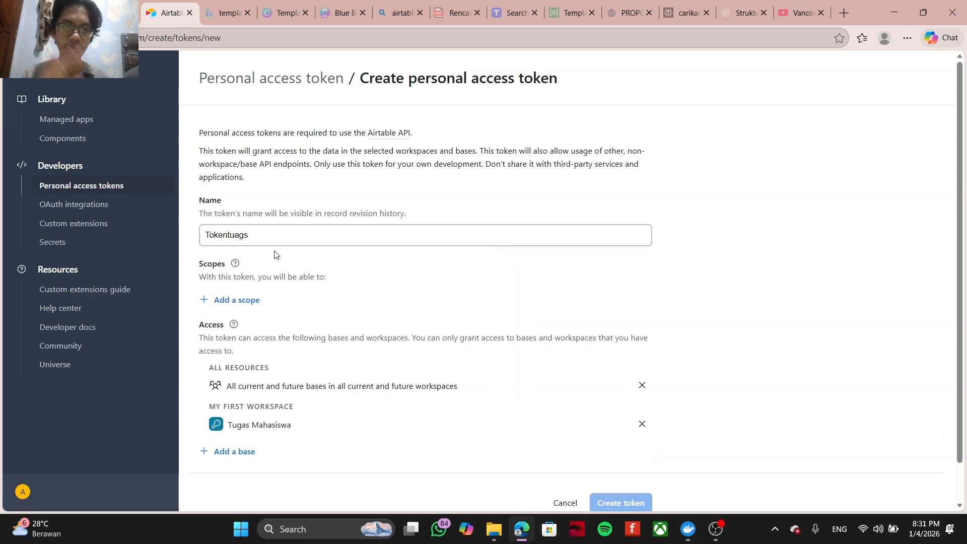
scroll(225, 232, down, 2)
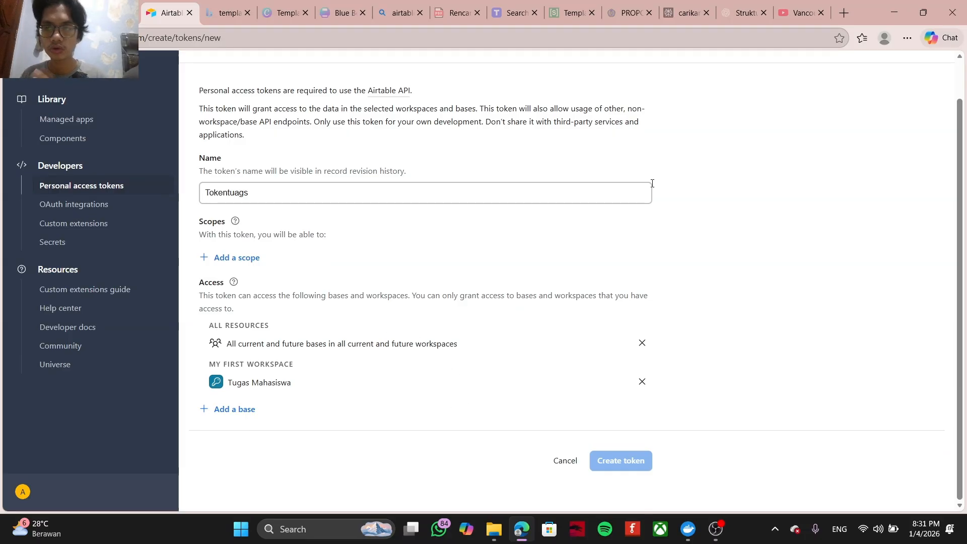
scroll(715, 225, up, 2)
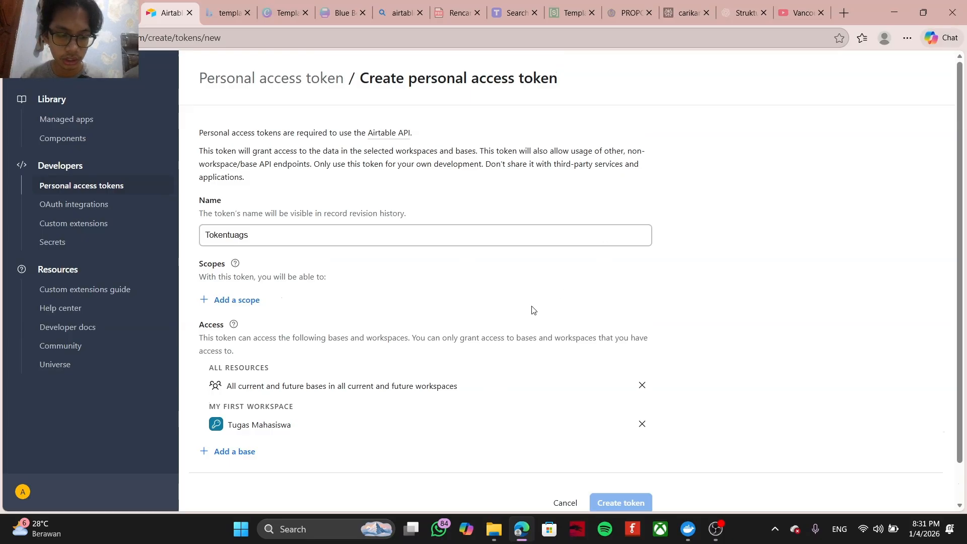
scroll(703, 260, down, 2)
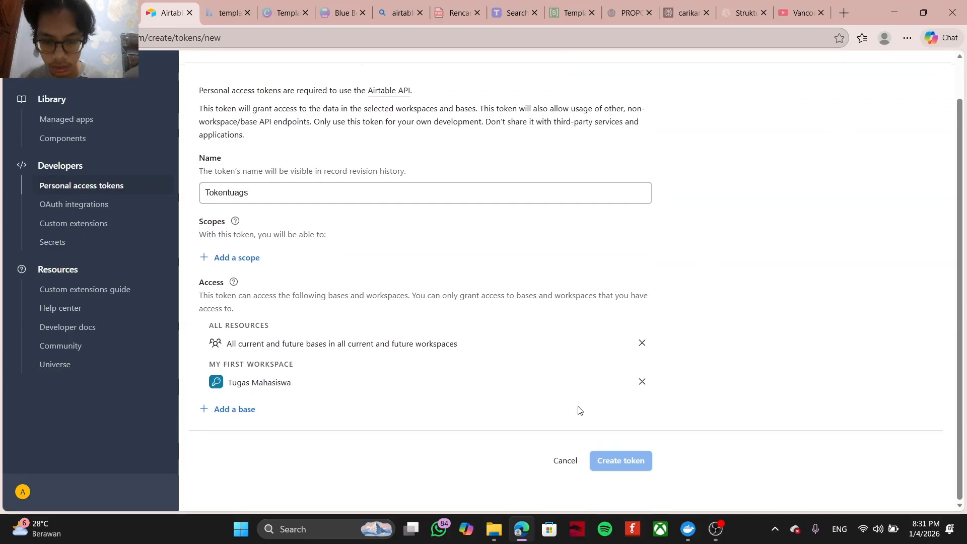
click(566, 460)
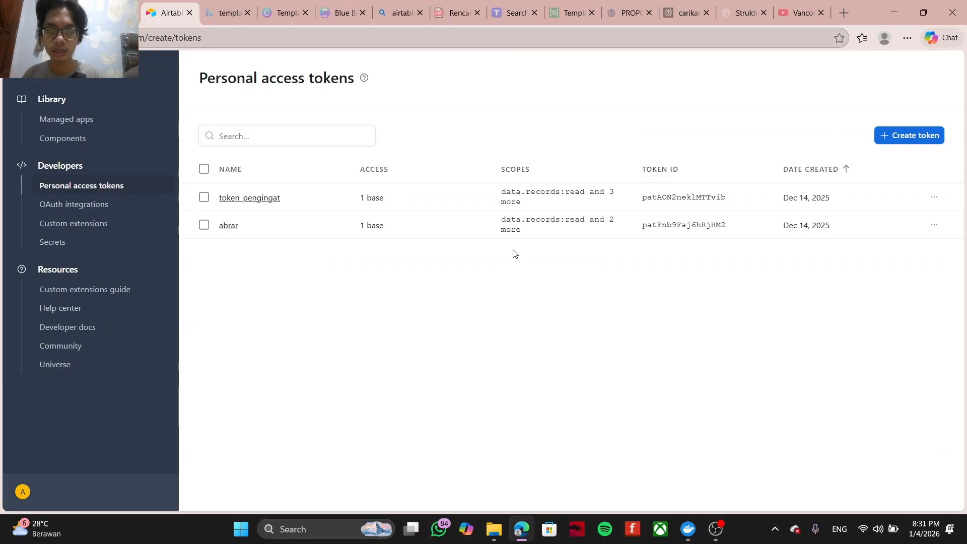
Step: Open the existing access token listed below token_pengingat and examine its scopes and the base it can access
click(229, 225)
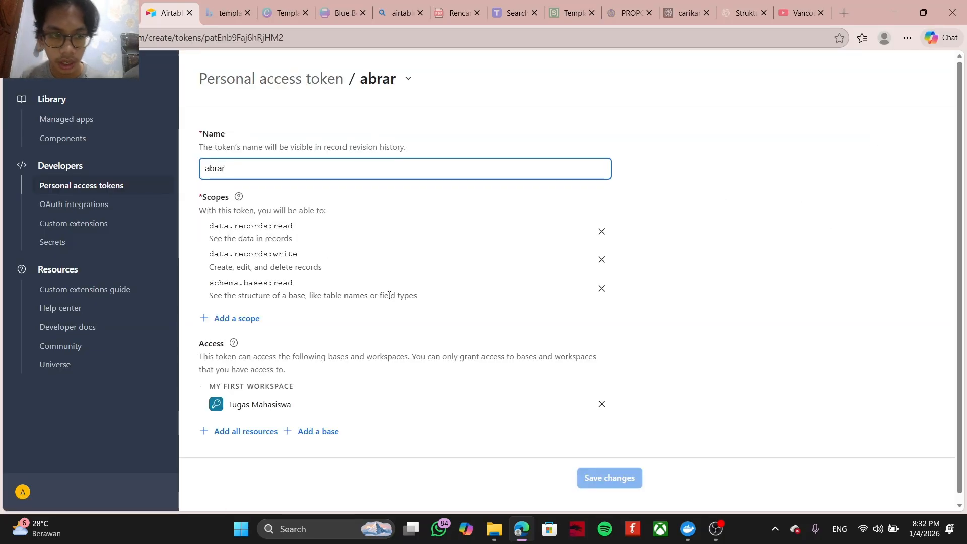
triple_click(326, 220)
drag(220, 247, 311, 246)
drag(210, 275, 308, 276)
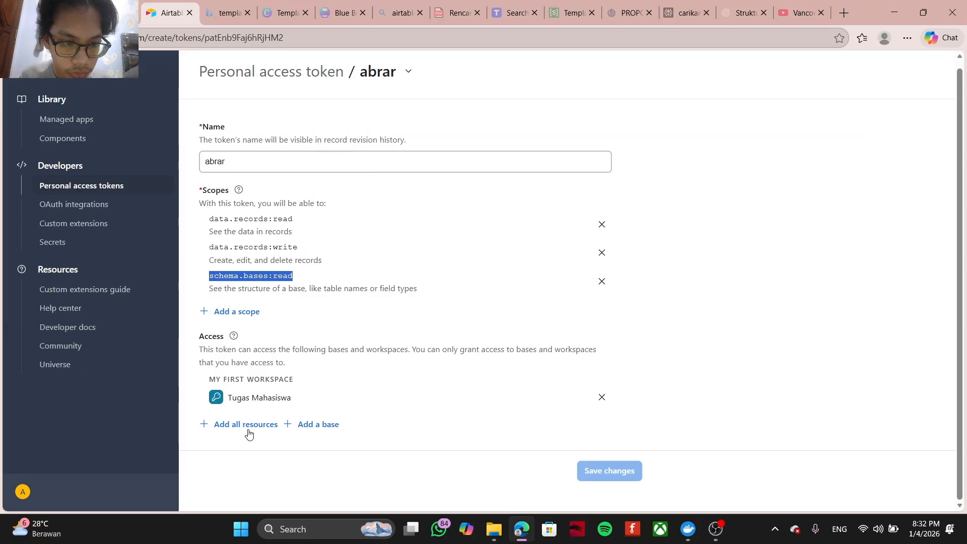
drag(226, 398, 309, 395)
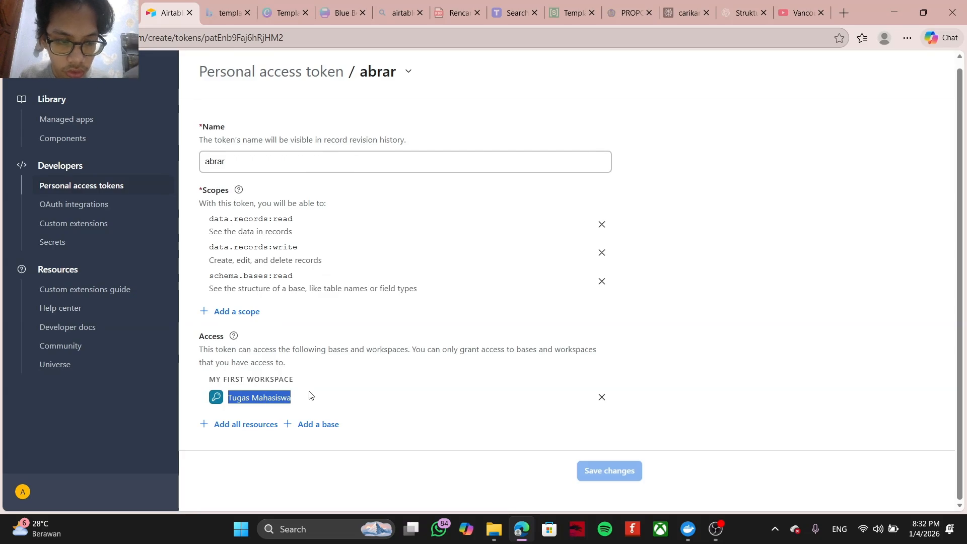
click(309, 475)
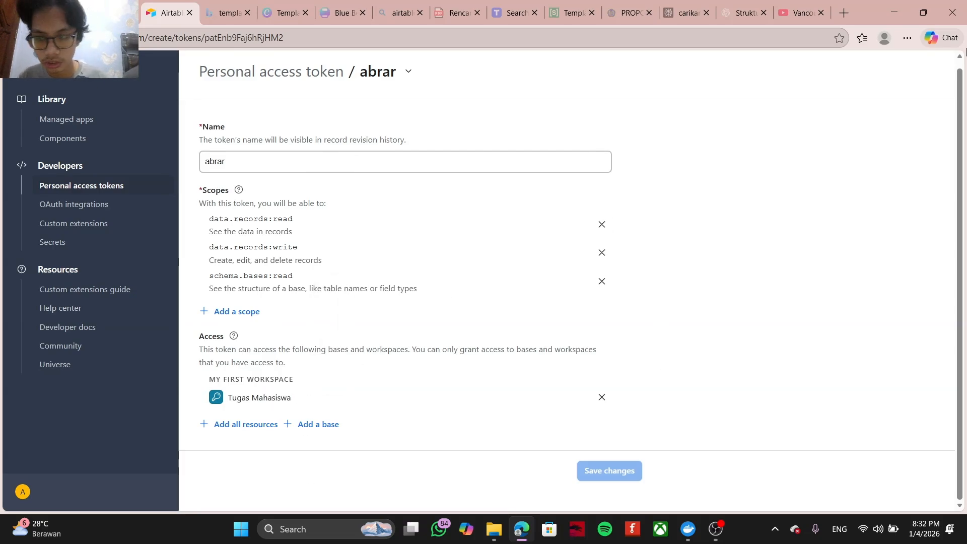
scroll(473, 456, up, 1)
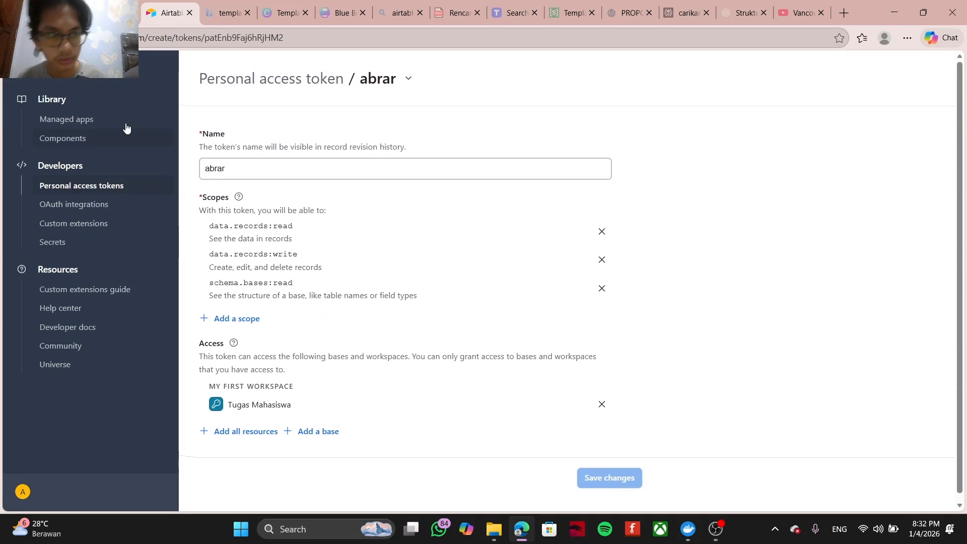
Step: Switch to the n8n workflow and view the access token form for a new Airtable credential in the Search records node, leaving it unsaved
click(15, 38)
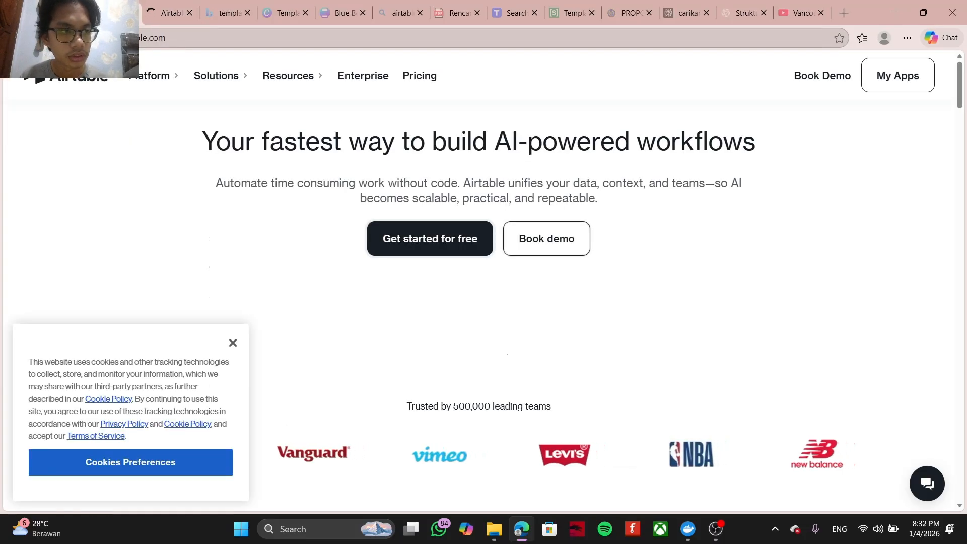
click(55, 13)
double_click(396, 186)
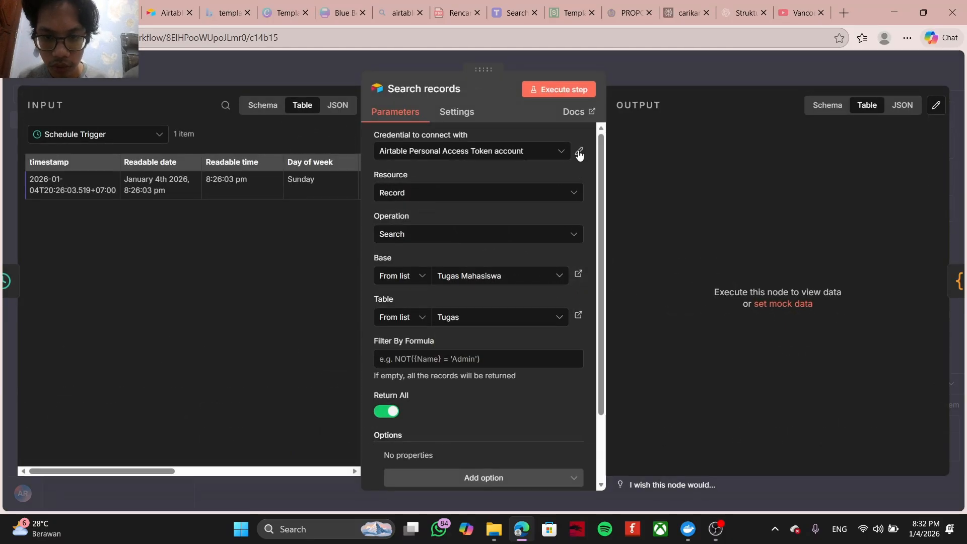
click(567, 151)
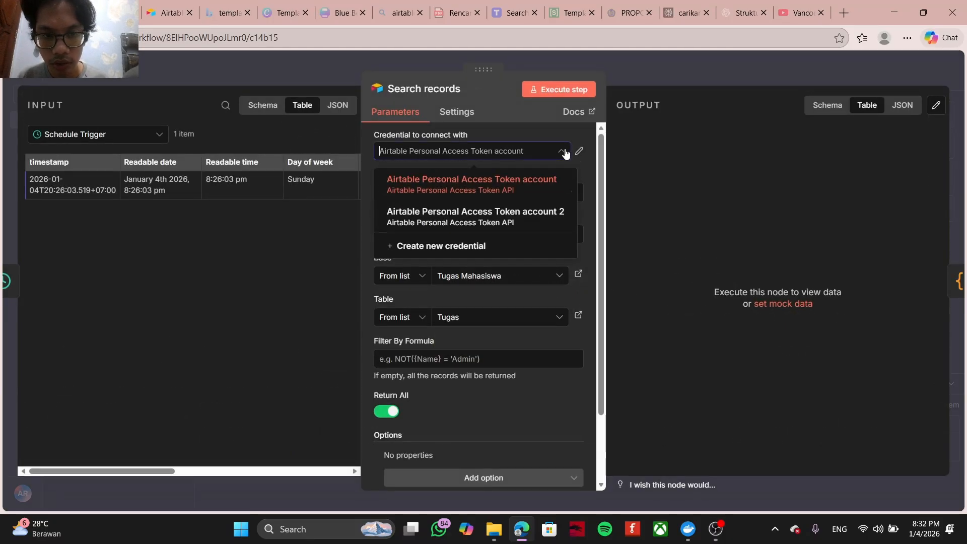
click(530, 250)
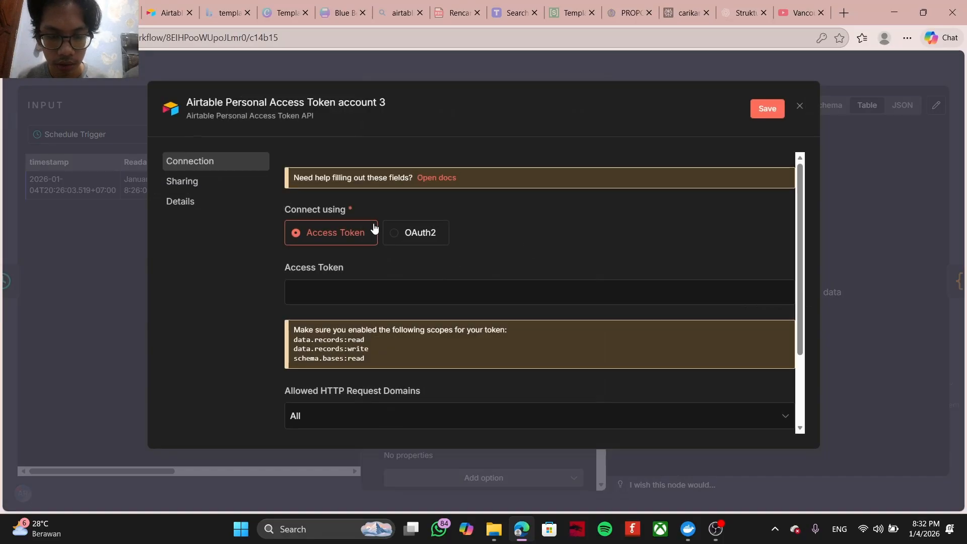
click(398, 291)
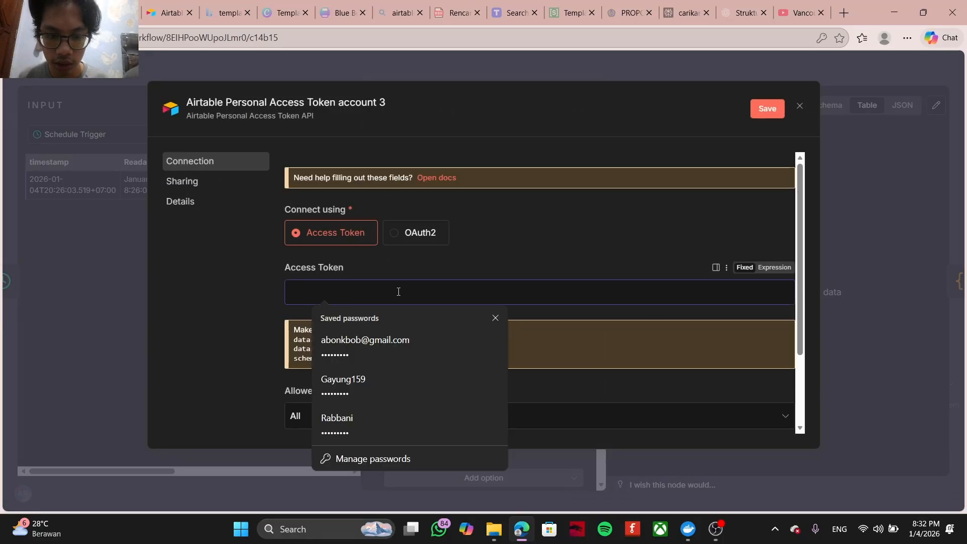
click(800, 107)
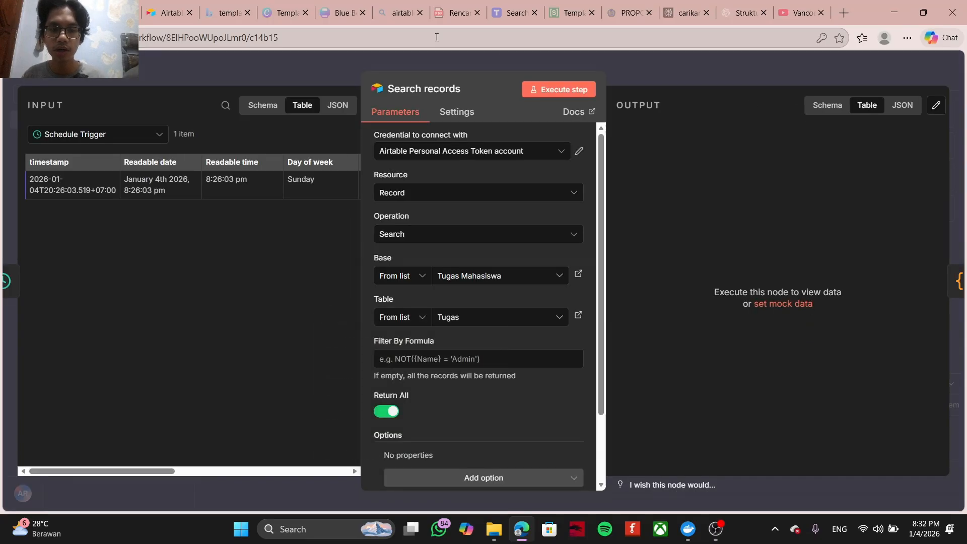
Step: Set the Search records node's credential to Airtable Personal Access Token account
click(500, 155)
click(508, 187)
click(505, 159)
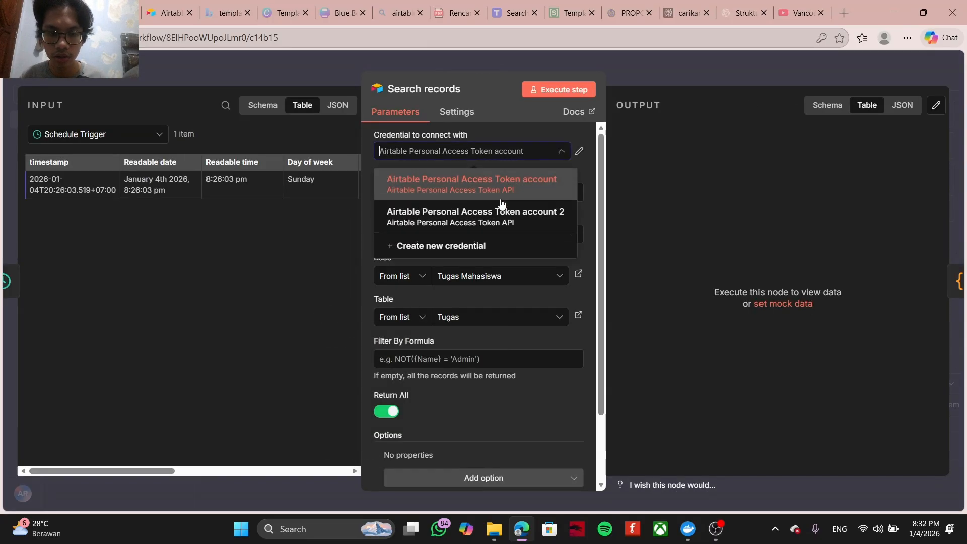
click(501, 213)
click(496, 155)
click(504, 184)
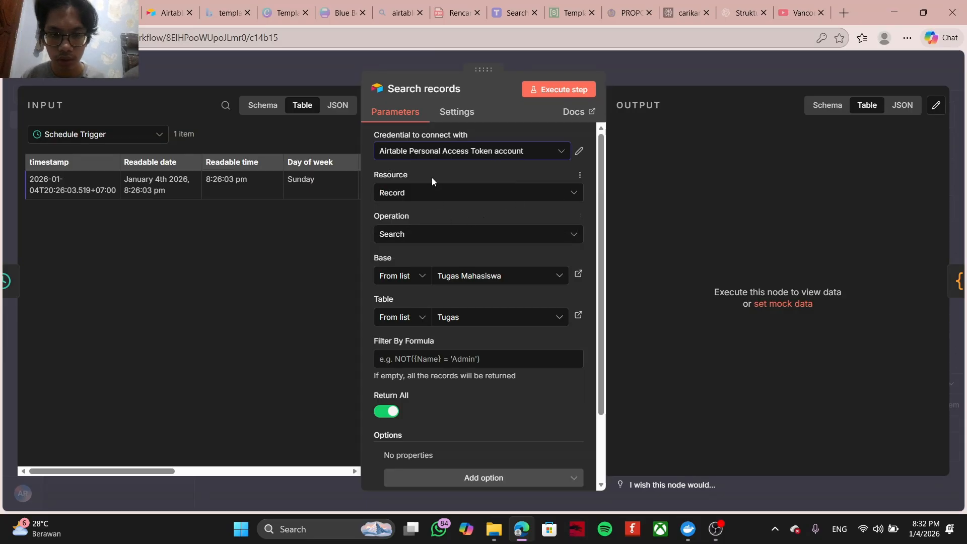
click(458, 158)
click(461, 184)
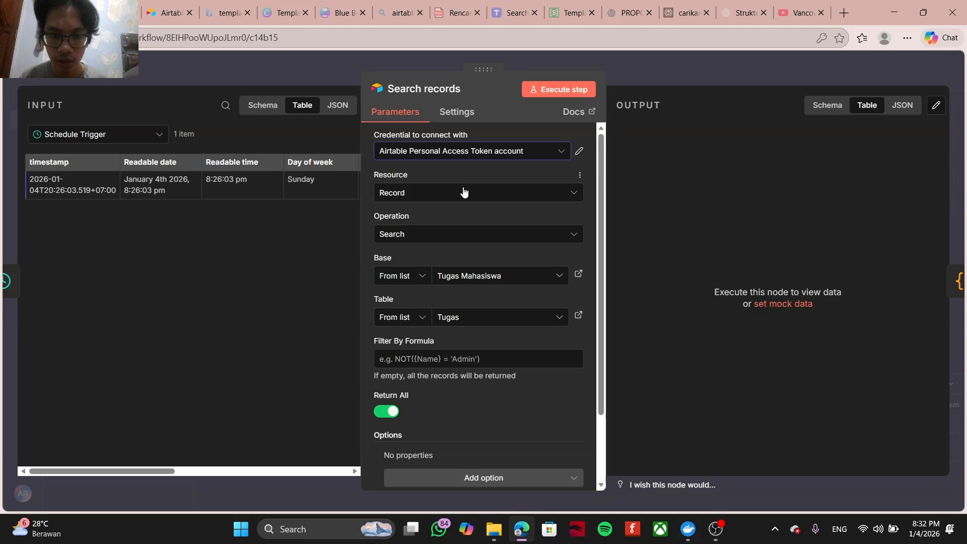
click(457, 154)
click(463, 186)
Step: Set the Search records node's resource to Record and its operation to Search
click(451, 196)
click(441, 246)
scroll(441, 233, down, 2)
click(403, 171)
click(466, 339)
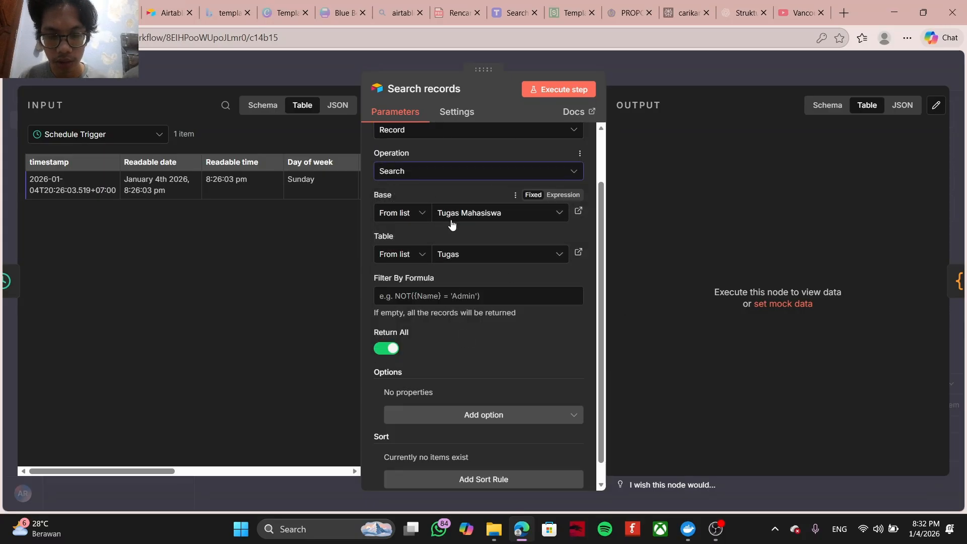
Step: Choose the Tugas Mahasiswa base and the Tugas table as the source of the record search
click(470, 215)
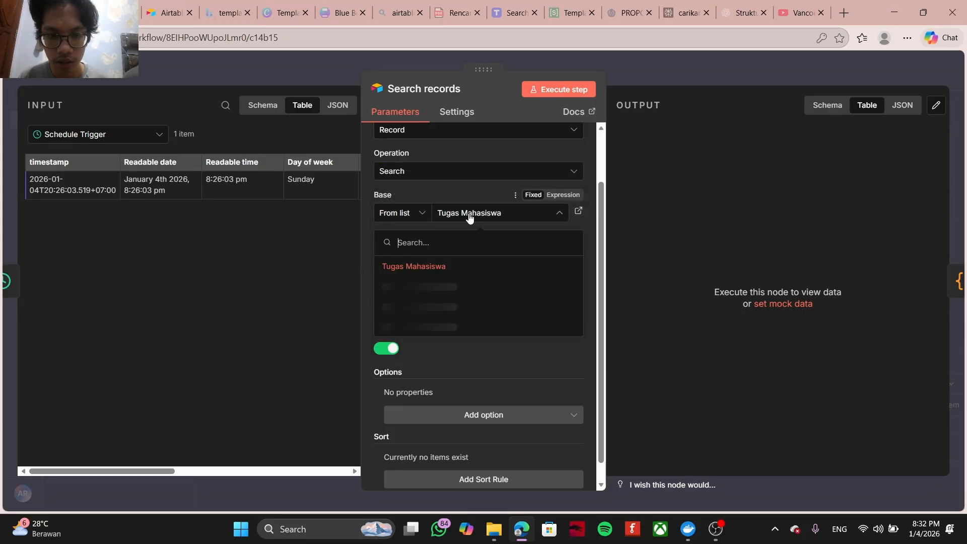
click(444, 268)
click(472, 258)
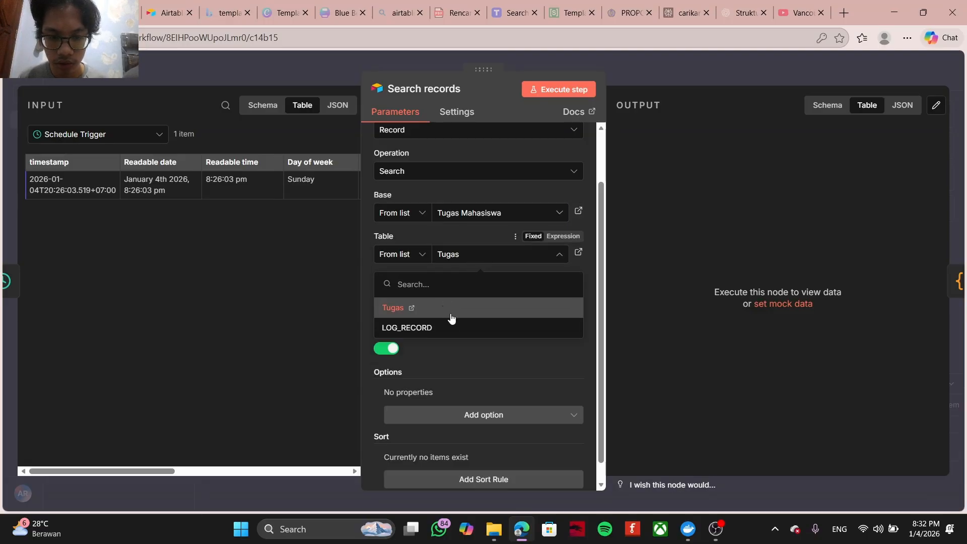
click(452, 317)
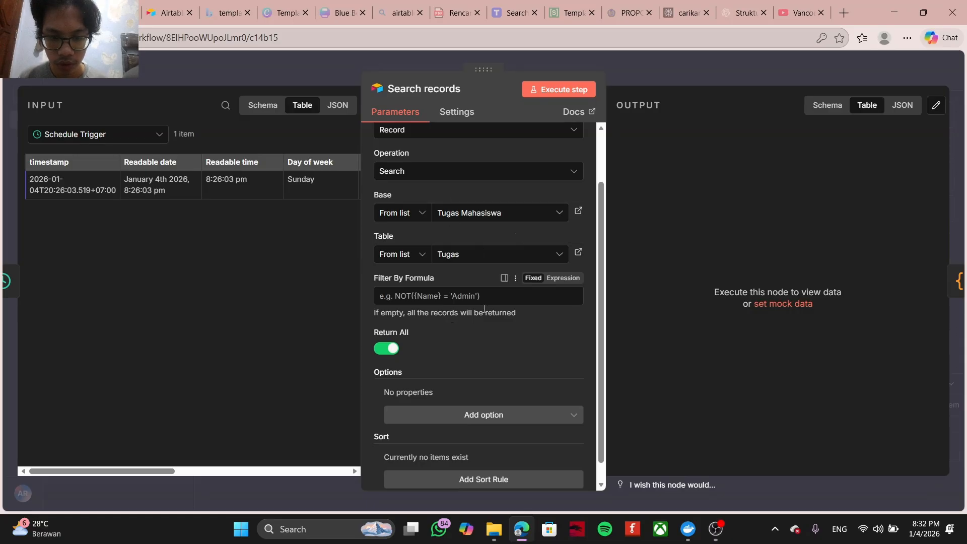
scroll(472, 304, down, 1)
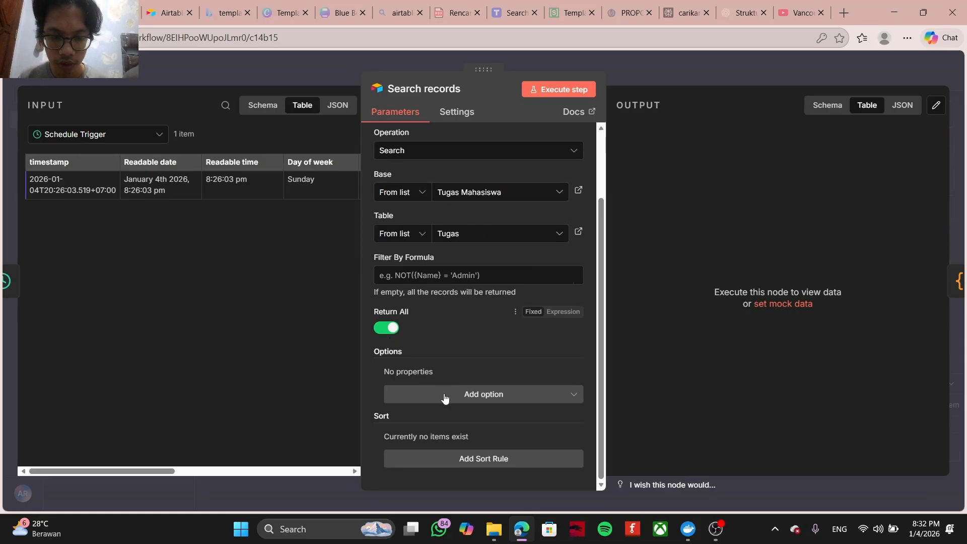
Step: Execute the Search records node, look through the returned records, and close the node's settings
click(540, 90)
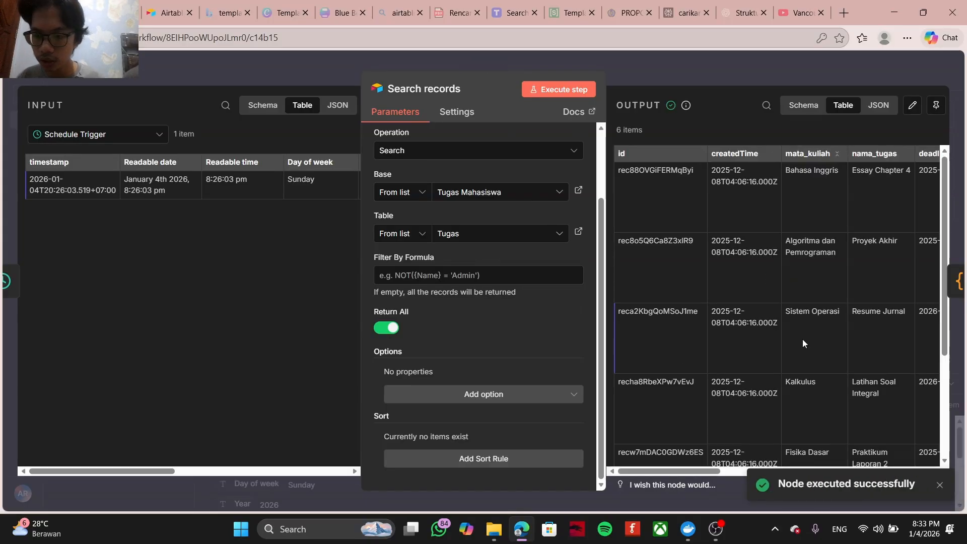
scroll(798, 337, down, 4)
scroll(796, 332, up, 1)
drag(685, 472, 779, 471)
click(744, 81)
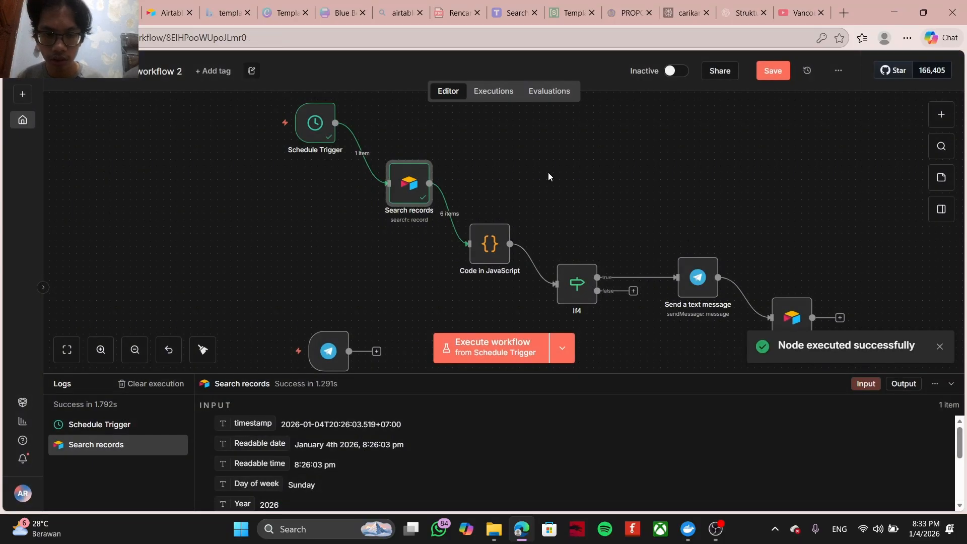
Step: Open the Code in JavaScript node that follows Search records and go to the beginning of its code
scroll(549, 143, down, 1)
click(487, 244)
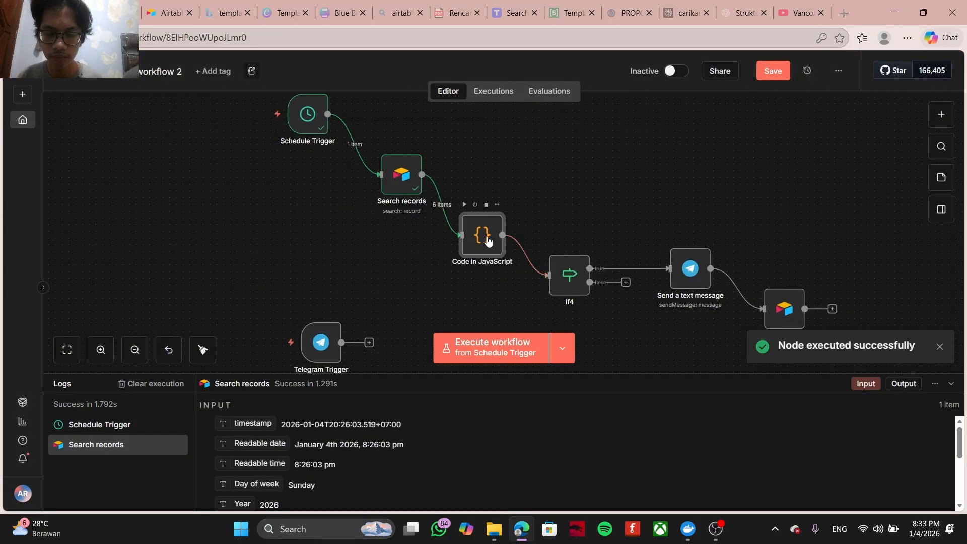
scroll(501, 146, right, 1)
mouse_move(311, 117)
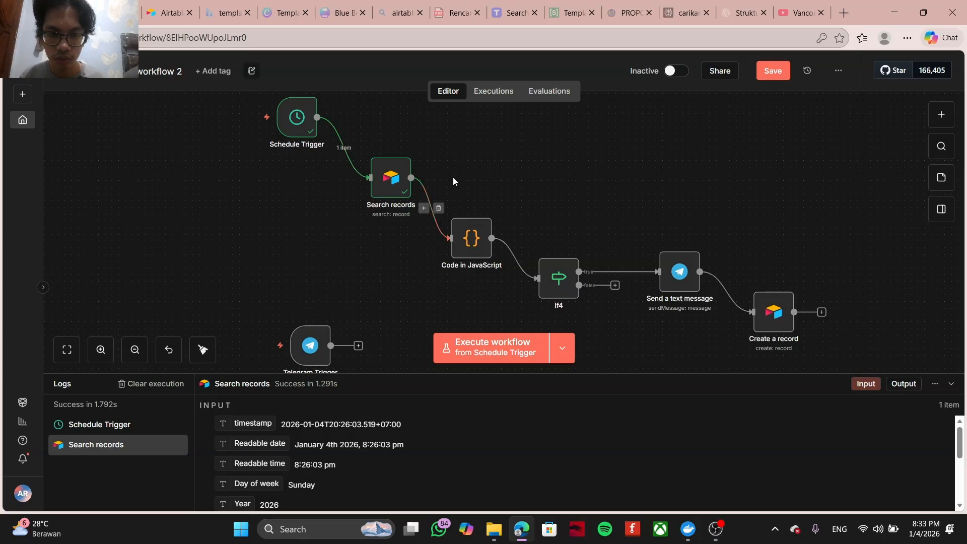
scroll(453, 202, up, 4)
scroll(457, 237, down, 4)
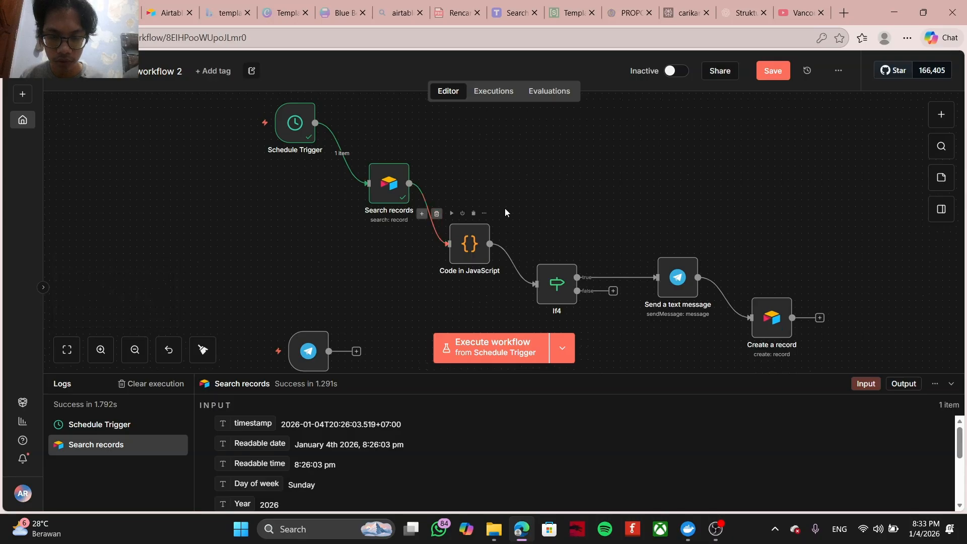
drag(518, 187, 492, 167)
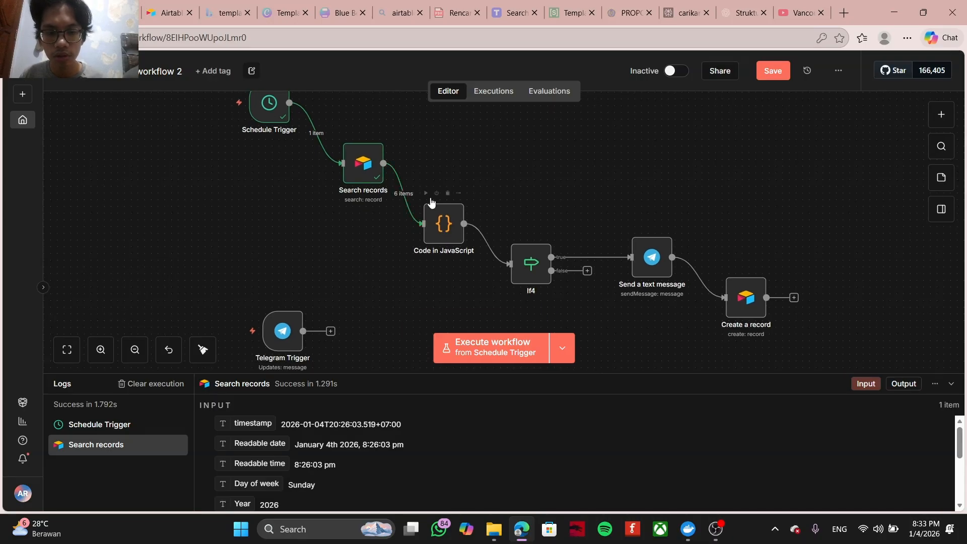
double_click(445, 225)
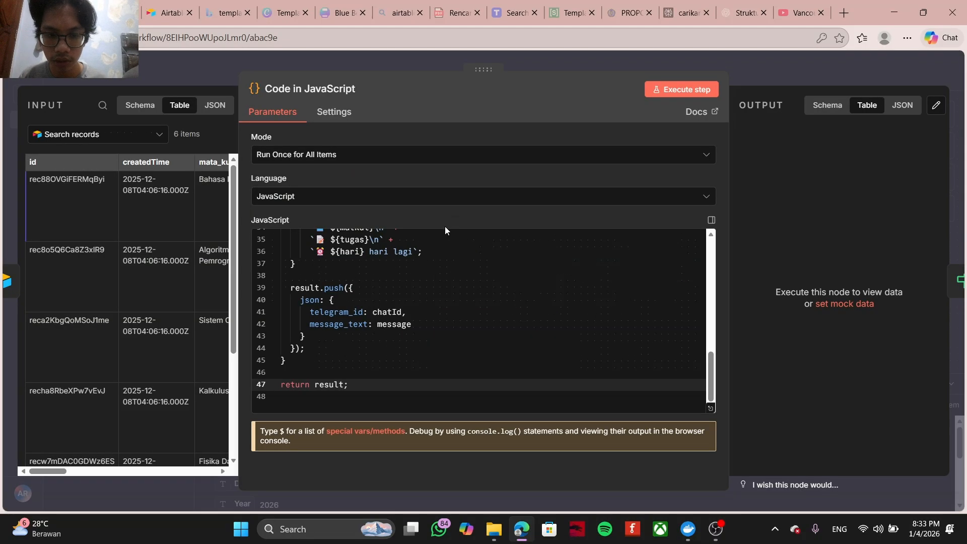
scroll(407, 297, up, 10)
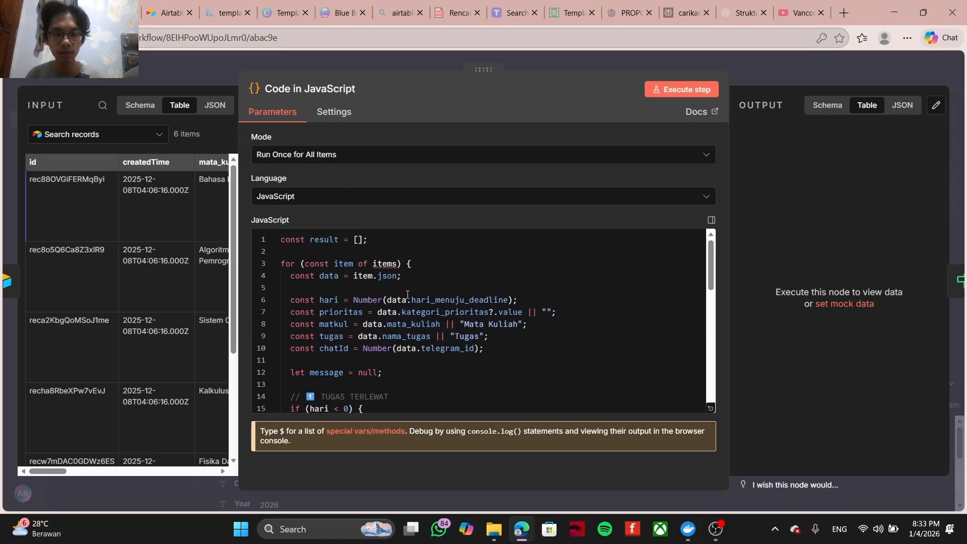
Step: Examine the hari, prioritas, matkul, tugas and chatId constants that the JavaScript code reads from each record
scroll(312, 305, down, 3)
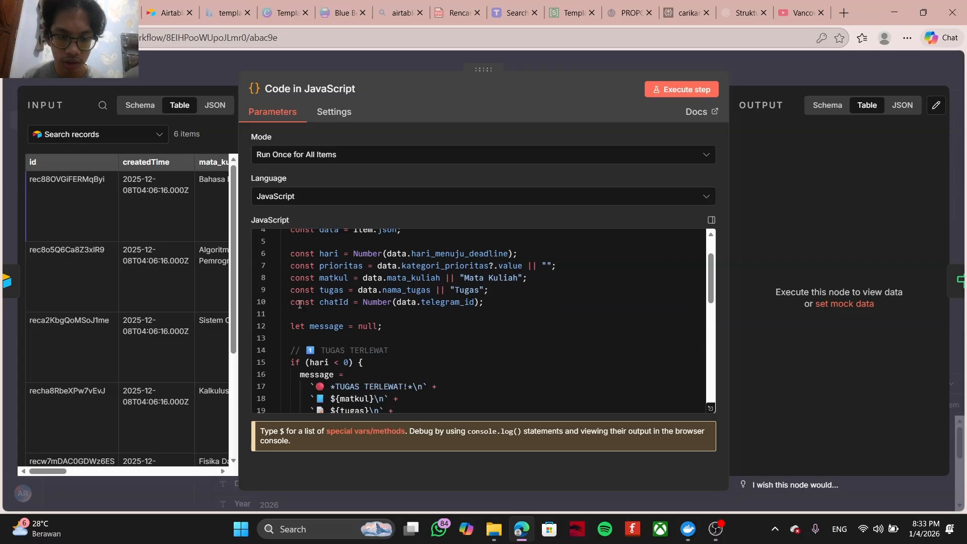
scroll(312, 305, up, 3)
click(310, 301)
drag(324, 304, 431, 303)
drag(292, 313, 394, 314)
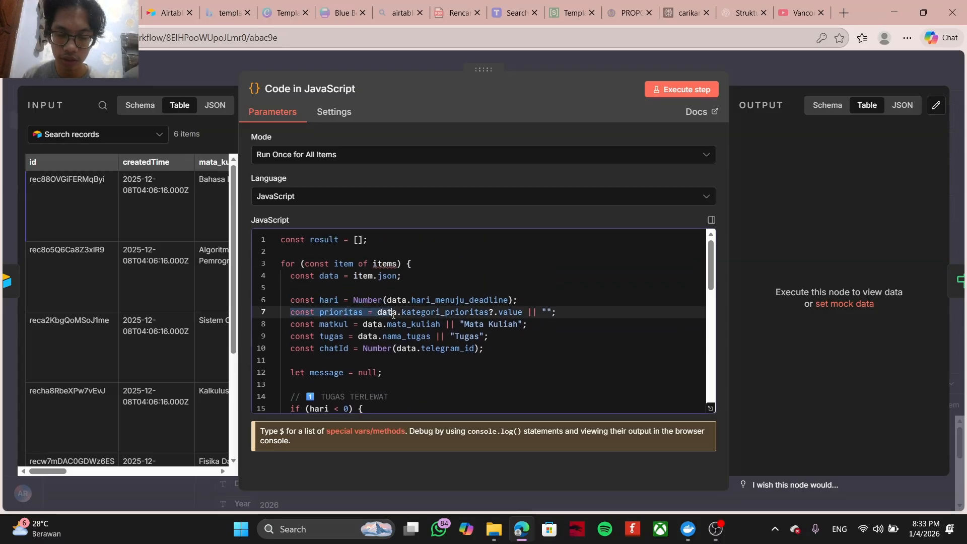
drag(290, 327, 403, 355)
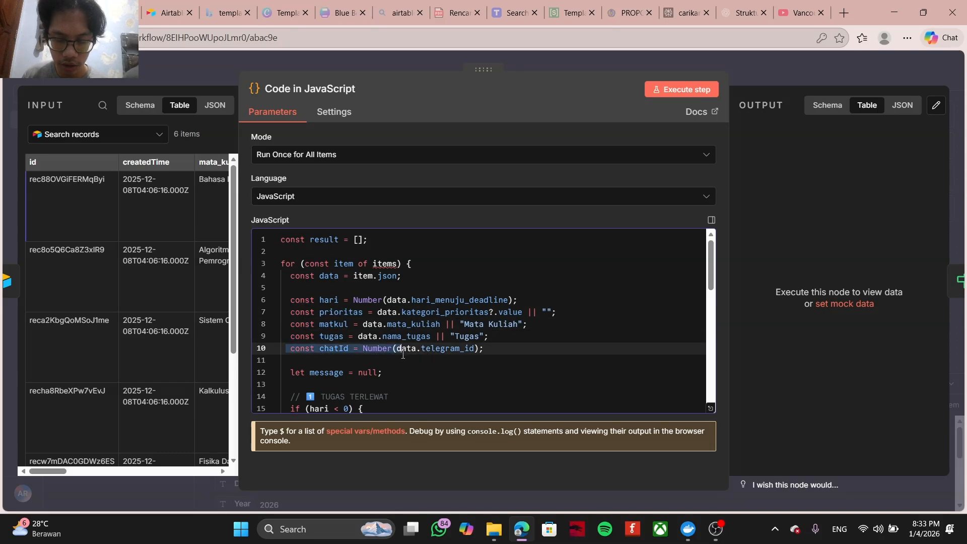
scroll(405, 353, down, 3)
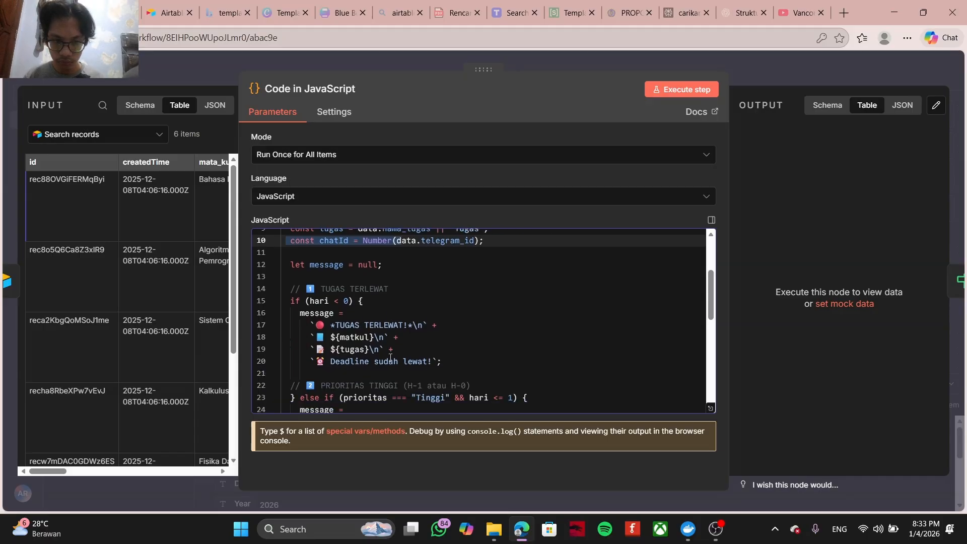
scroll(317, 297, up, 3)
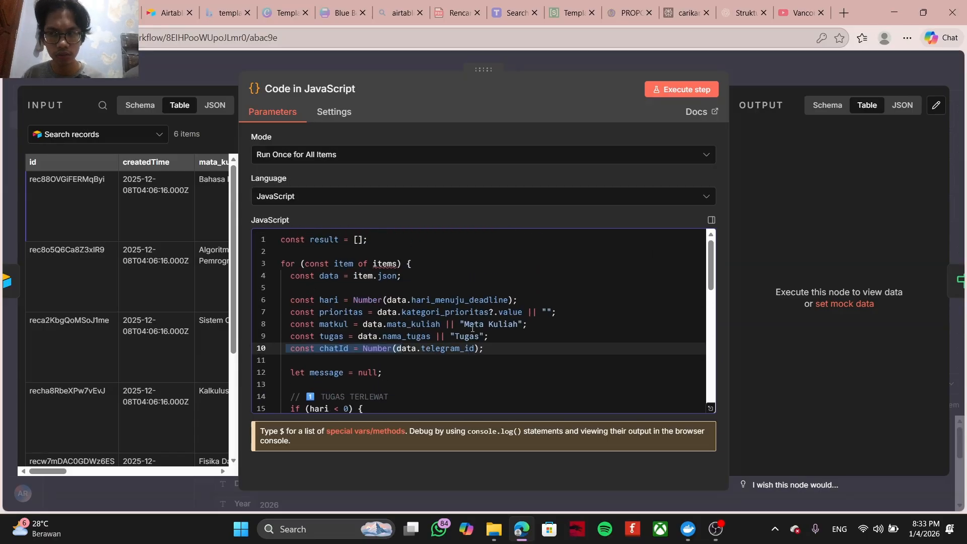
Step: Examine the TUGAS TERLEWAT section of the code, covering its hari < 0 condition and overdue message text
scroll(477, 335, down, 3)
drag(292, 286, 423, 336)
scroll(423, 339, down, 2)
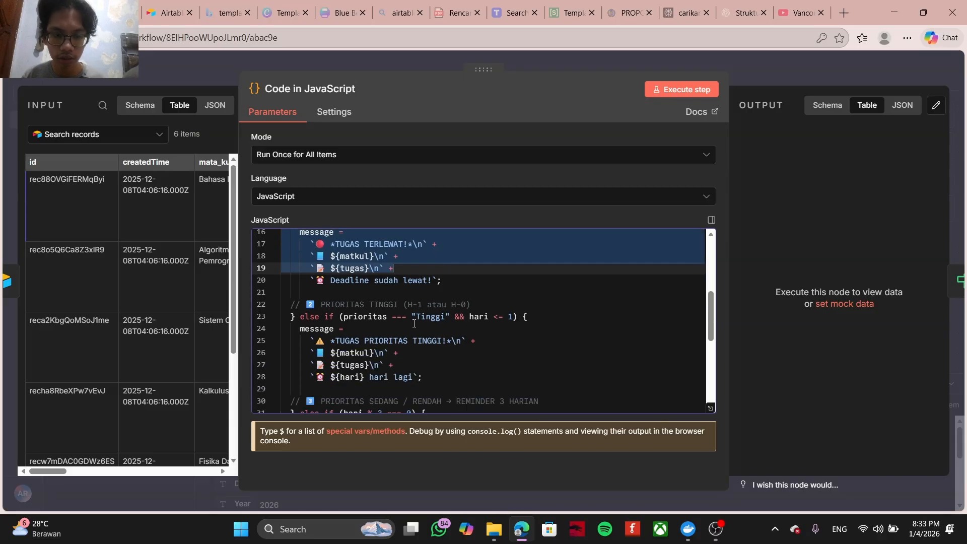
scroll(414, 324, up, 2)
drag(291, 283, 397, 294)
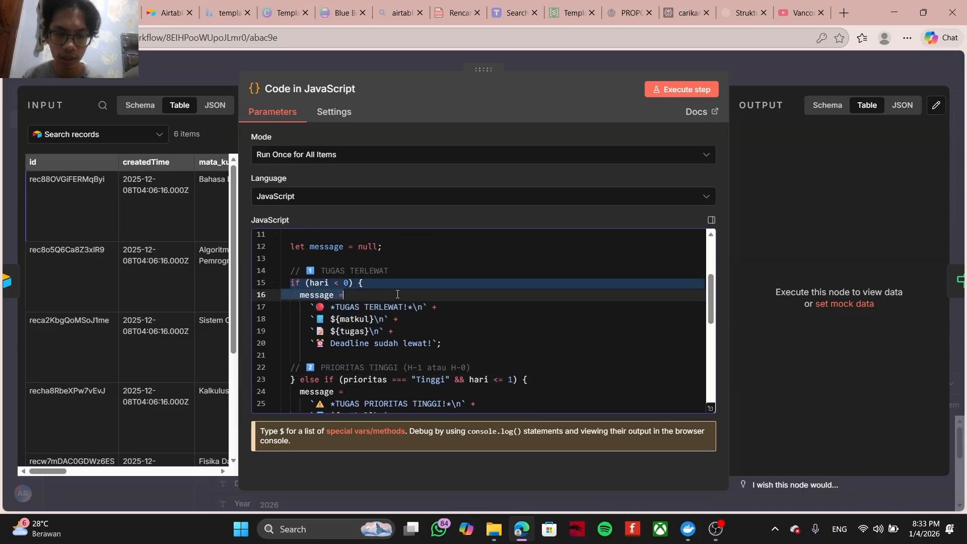
click(386, 322)
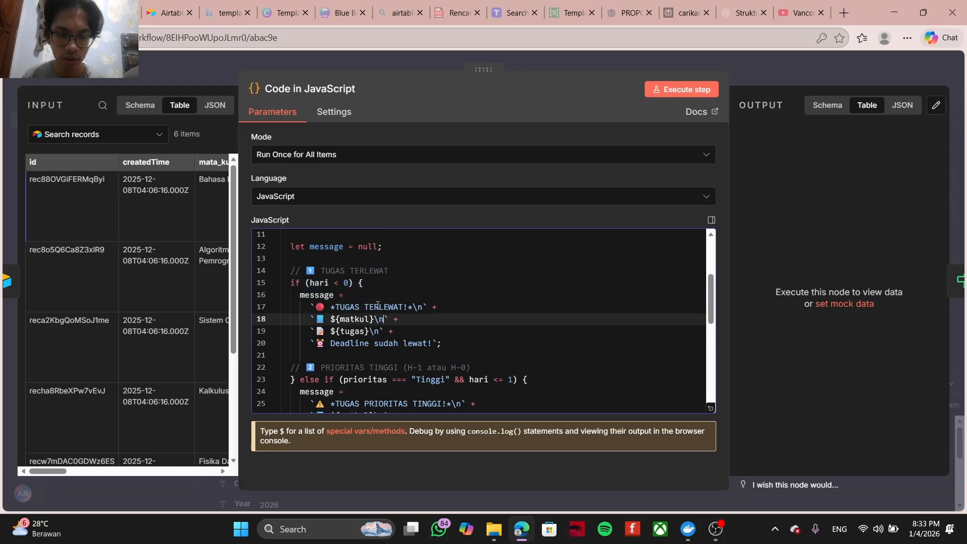
click(377, 307)
scroll(381, 313, down, 2)
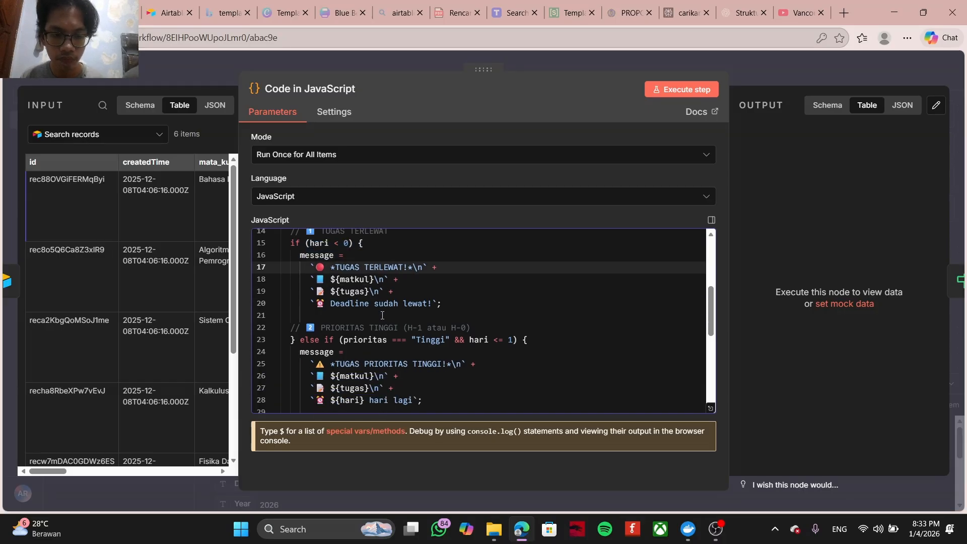
Step: Examine the code's high-priority condition and the hari % 3 condition for medium and low priority reminders
drag(300, 316, 421, 319)
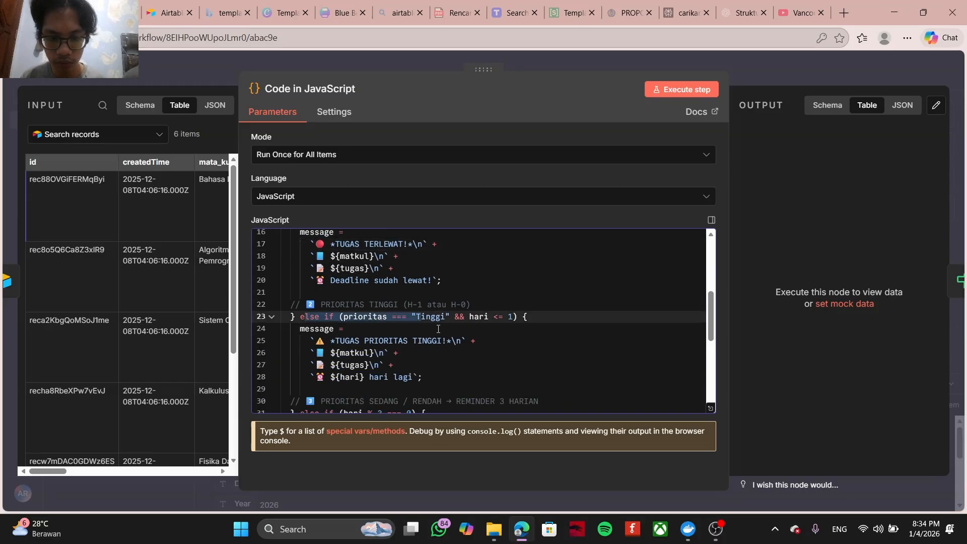
click(511, 326)
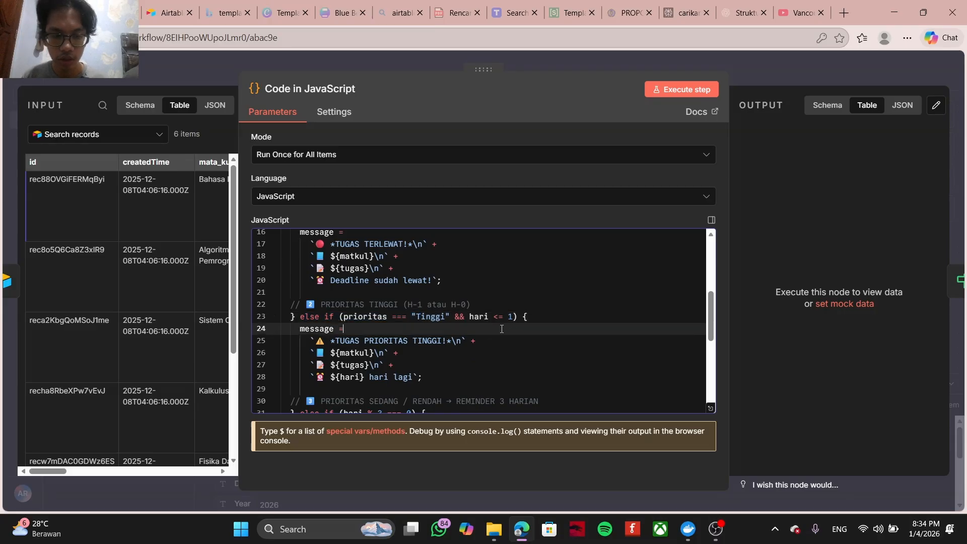
scroll(425, 329, down, 2)
drag(326, 283, 506, 281)
scroll(383, 313, down, 4)
scroll(353, 317, up, 2)
drag(339, 287, 387, 286)
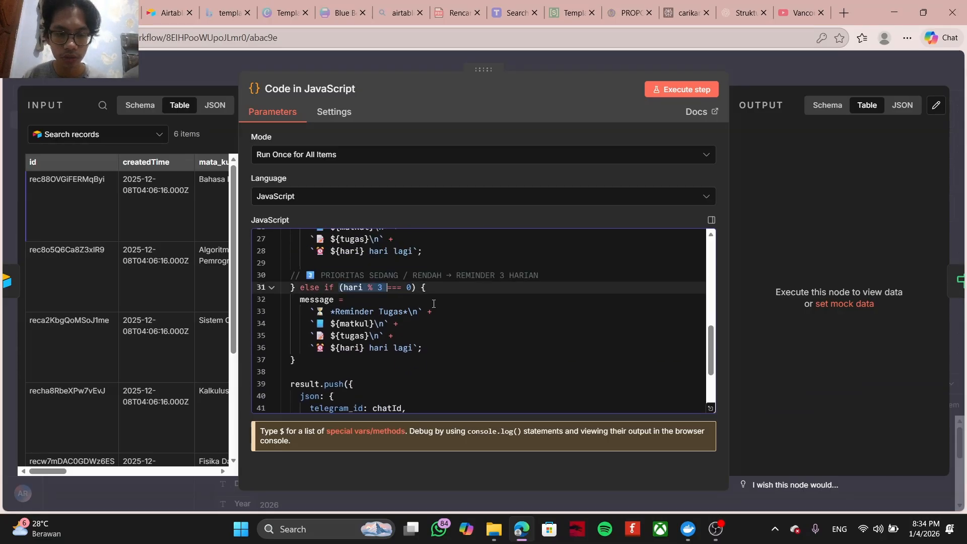
Step: Go to the end of the code, execute the Code in JavaScript node, and close its settings
scroll(457, 307, down, 3)
click(653, 91)
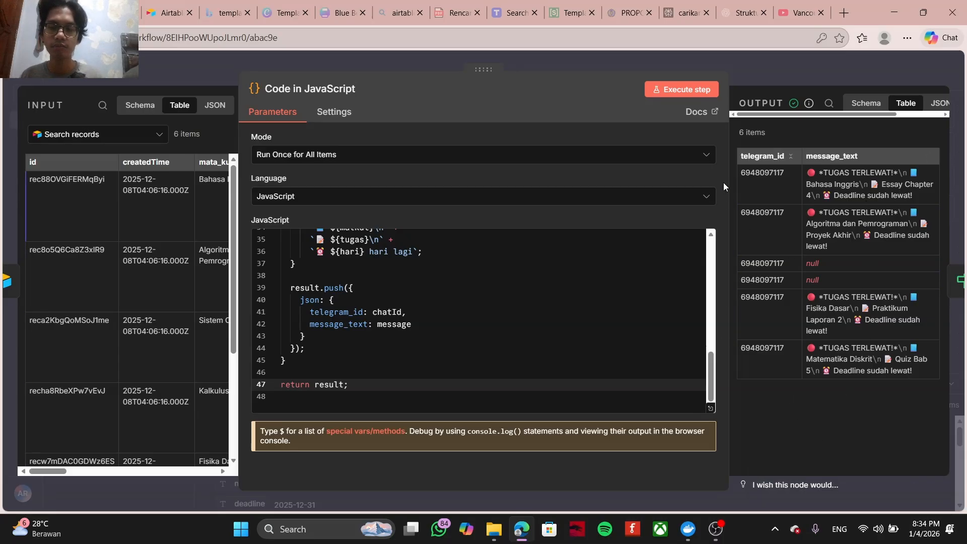
click(773, 72)
Step: Execute the If4 node with its message_text is not empty condition, compare the true and false branch items, and close its settings
scroll(585, 211, right, 2)
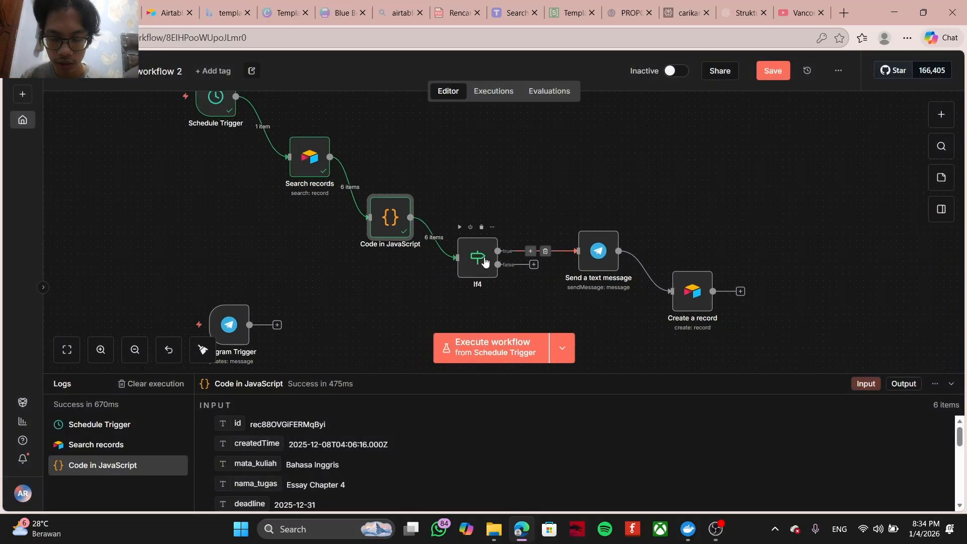
double_click(484, 260)
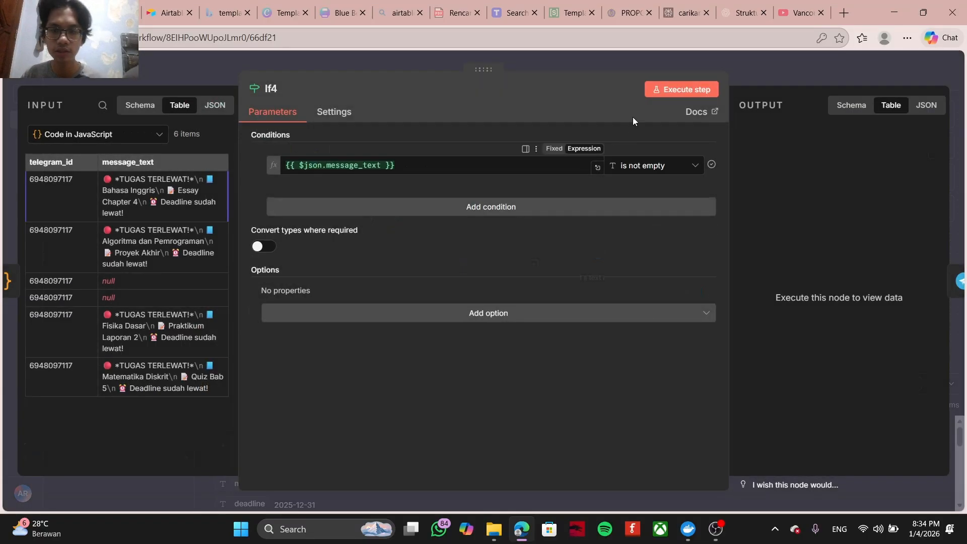
click(665, 91)
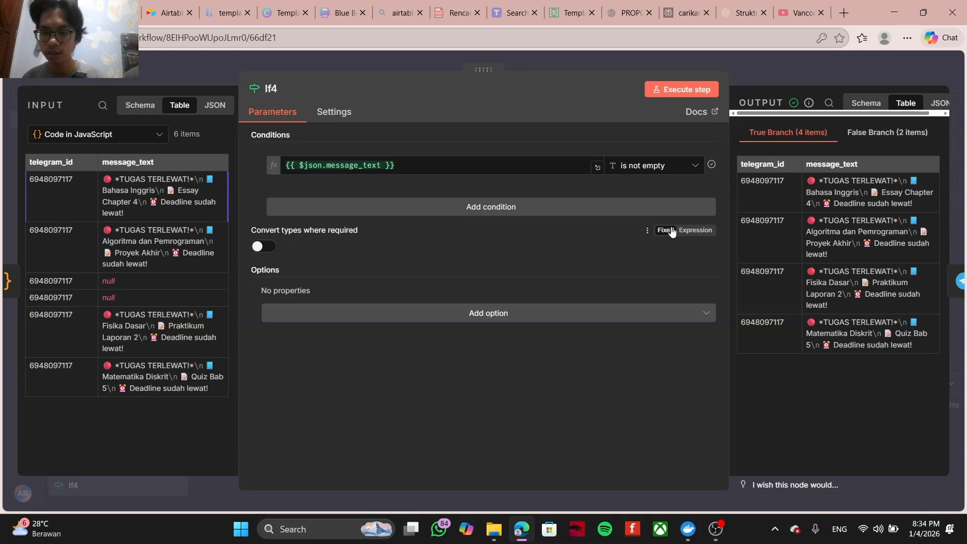
drag(103, 179, 171, 235)
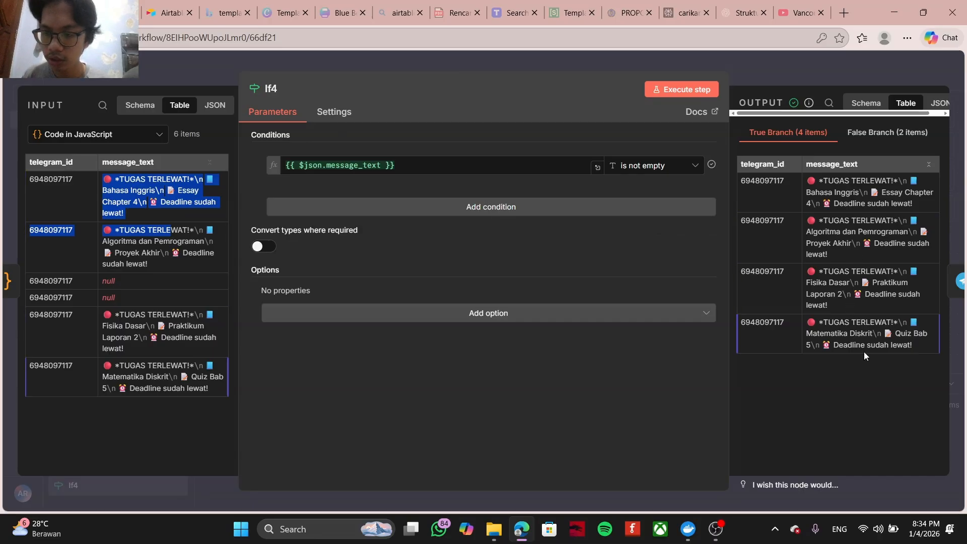
click(869, 132)
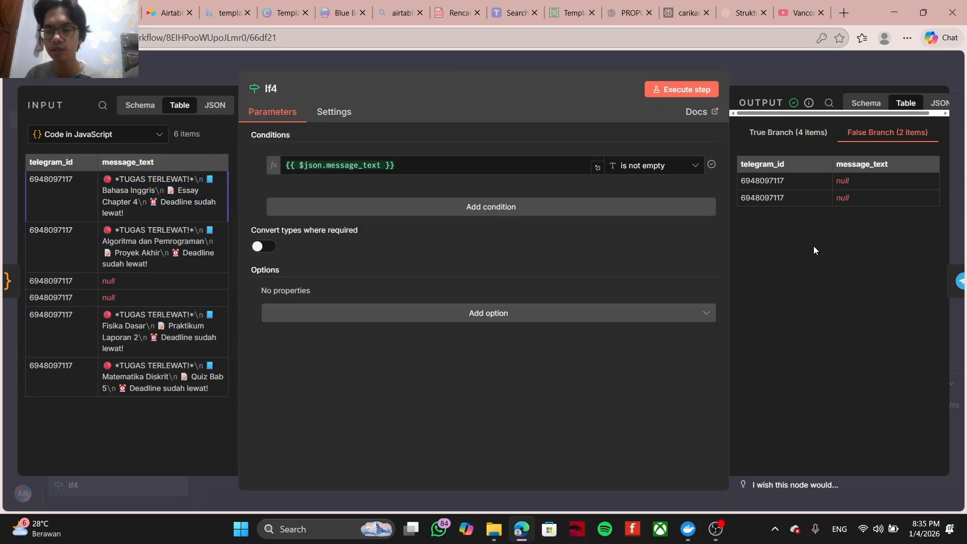
click(779, 144)
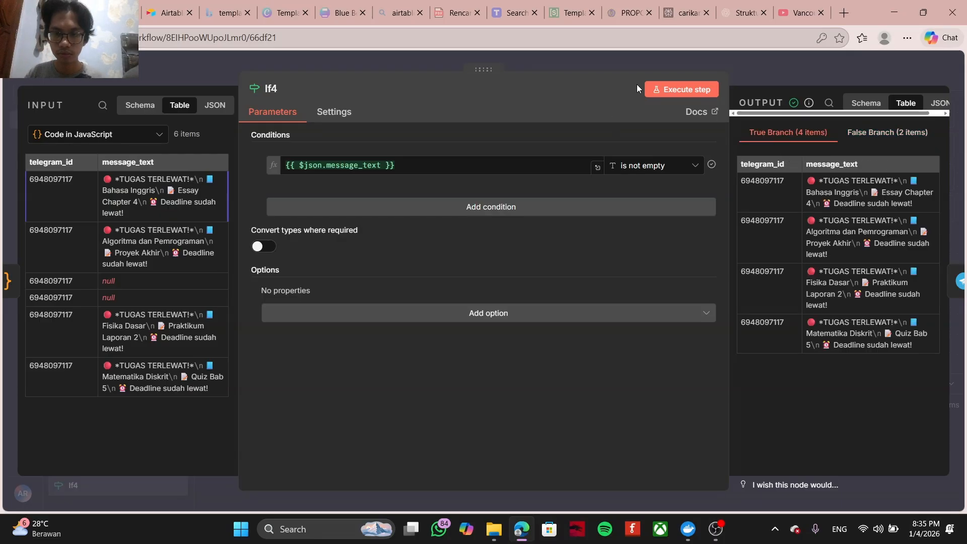
click(675, 59)
scroll(647, 175, down, 2)
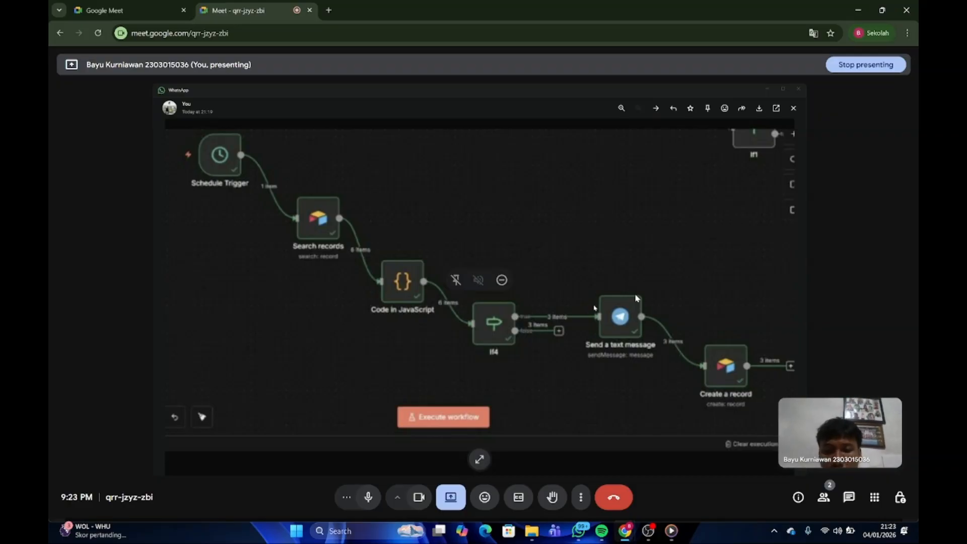
key(Tab)
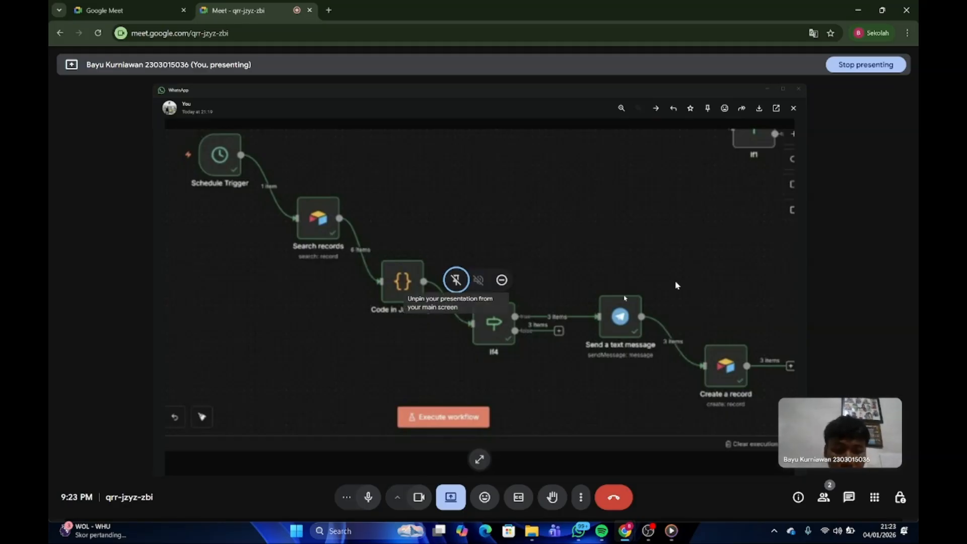
key(Tab)
key(Tab)
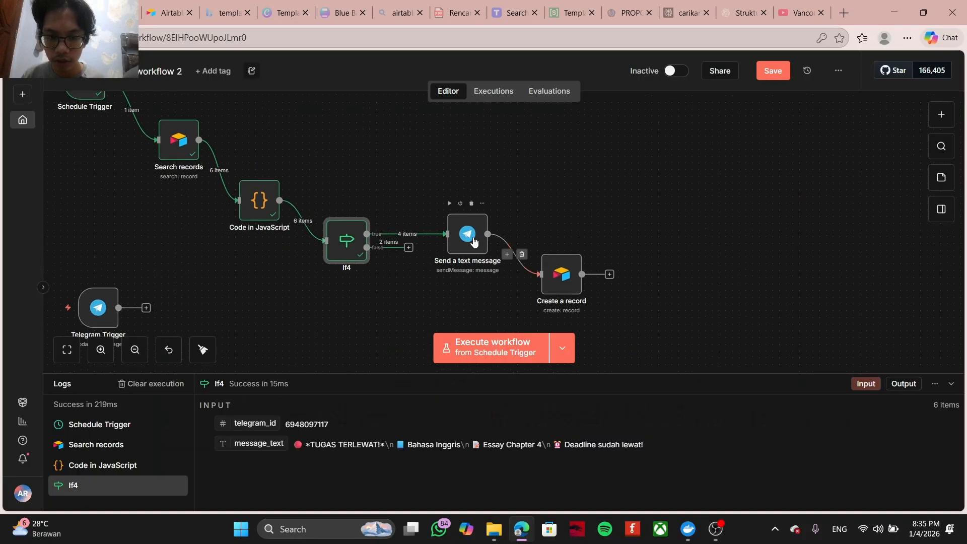
Step: Open the Send a text message node and set its credential to Telegram account
click(474, 241)
double_click(473, 241)
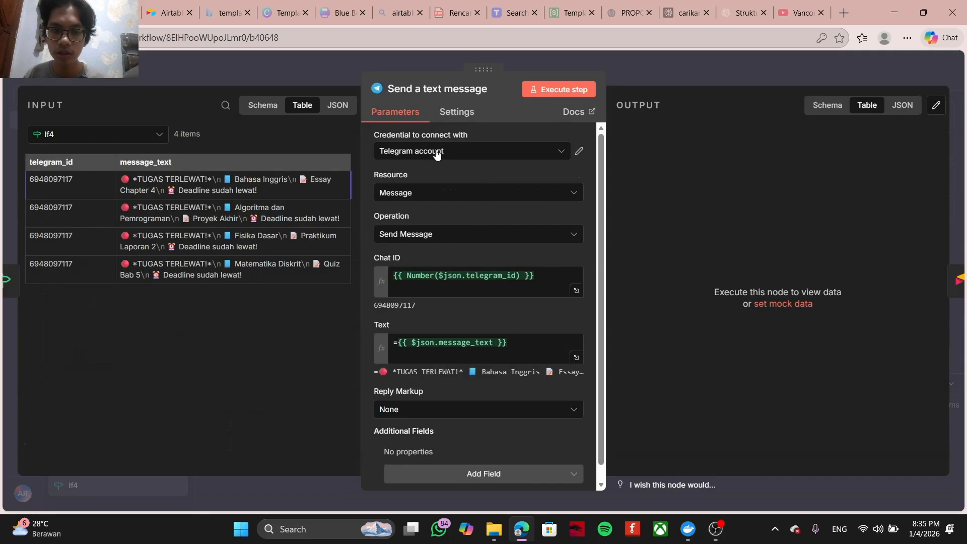
click(437, 153)
click(473, 196)
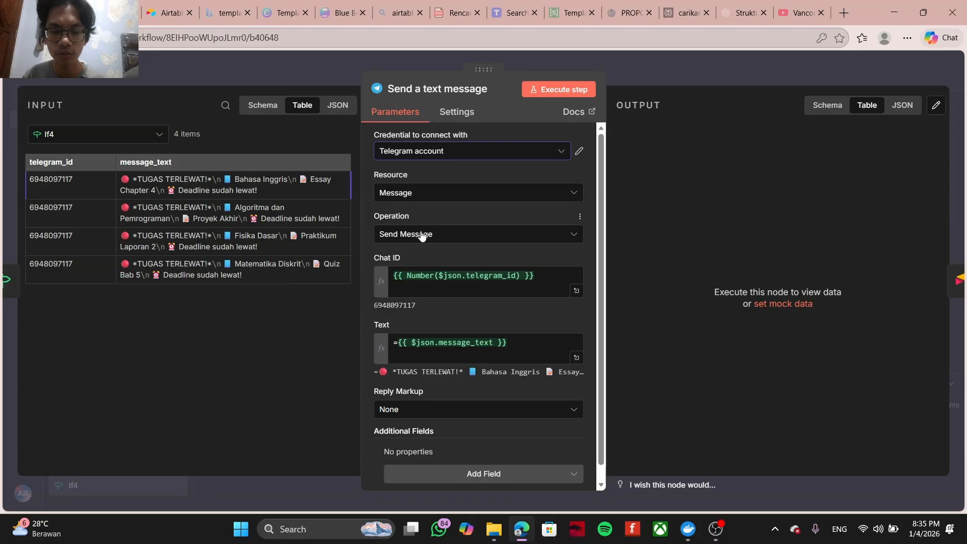
Step: Examine the Chat ID expression that takes telegram_id as a number in the Send a text message node
scroll(404, 218, down, 1)
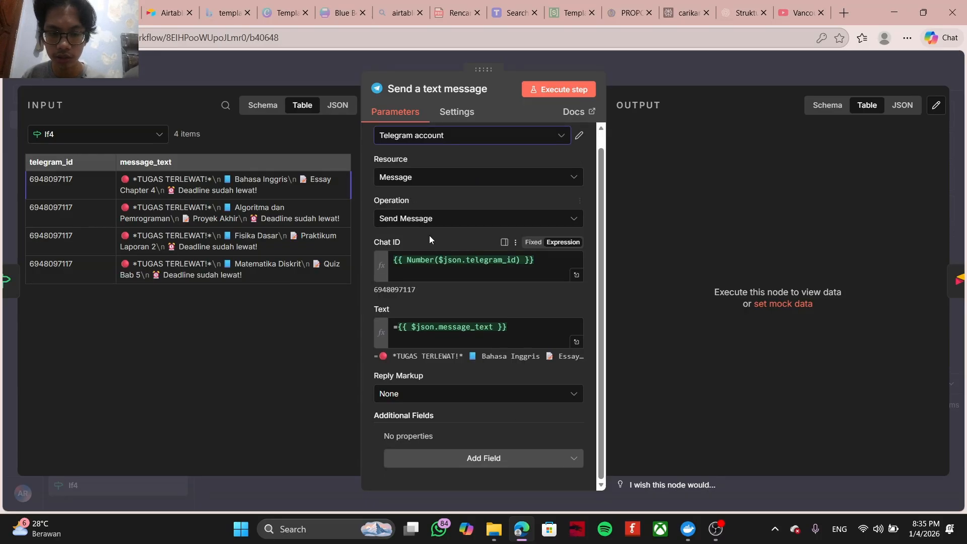
drag(538, 261, 518, 263)
click(467, 272)
Step: Switch to Airtable and open the Tugas Mahasiswa base
click(113, 13)
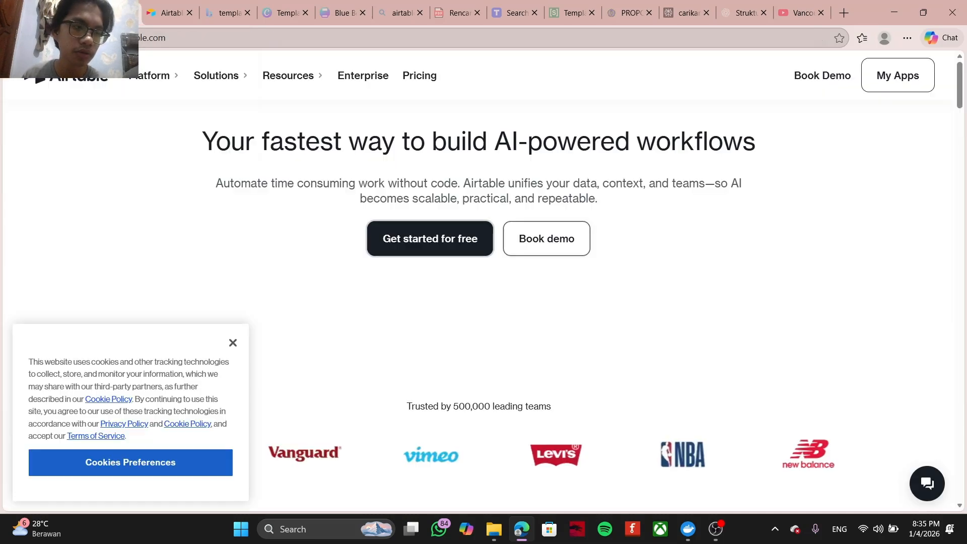
click(174, 13)
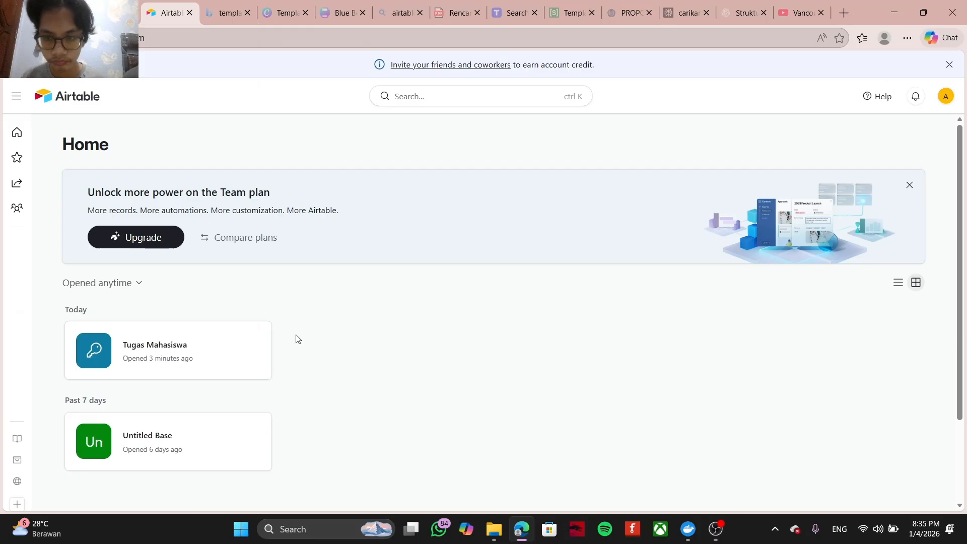
click(184, 363)
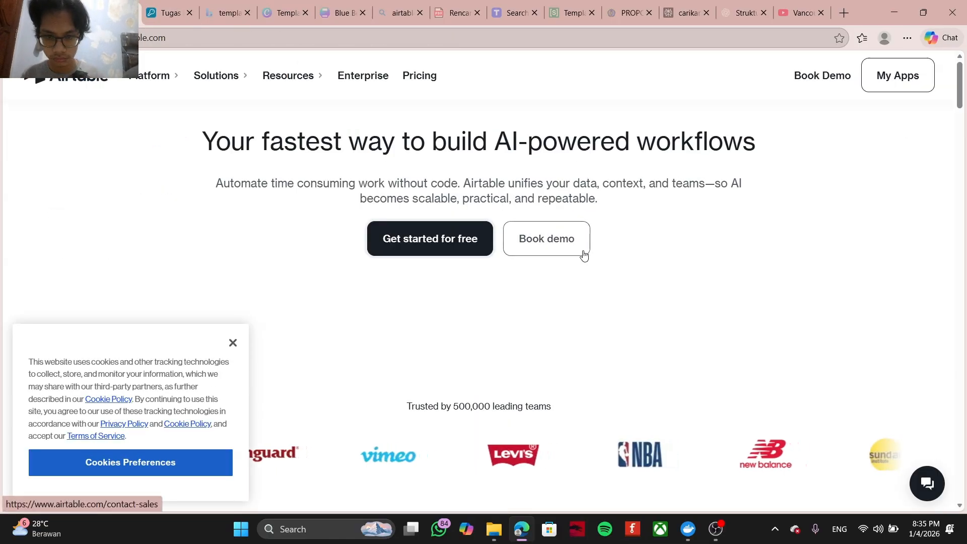
Step: Return to the n8n workflow and show the evaluated result of the Telegram node's Chat ID expression
key(alt+Tab)
click(629, 218)
click(543, 275)
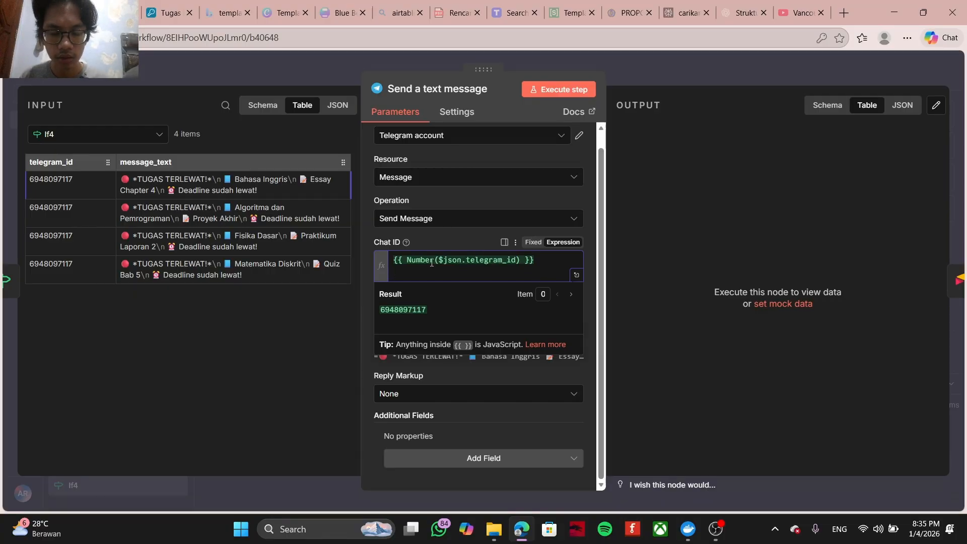
Step: Examine the Chat ID expression with its result and the message_text expression in the Text field of the Send a text message node
drag(407, 262, 535, 261)
drag(382, 310, 434, 310)
click(364, 279)
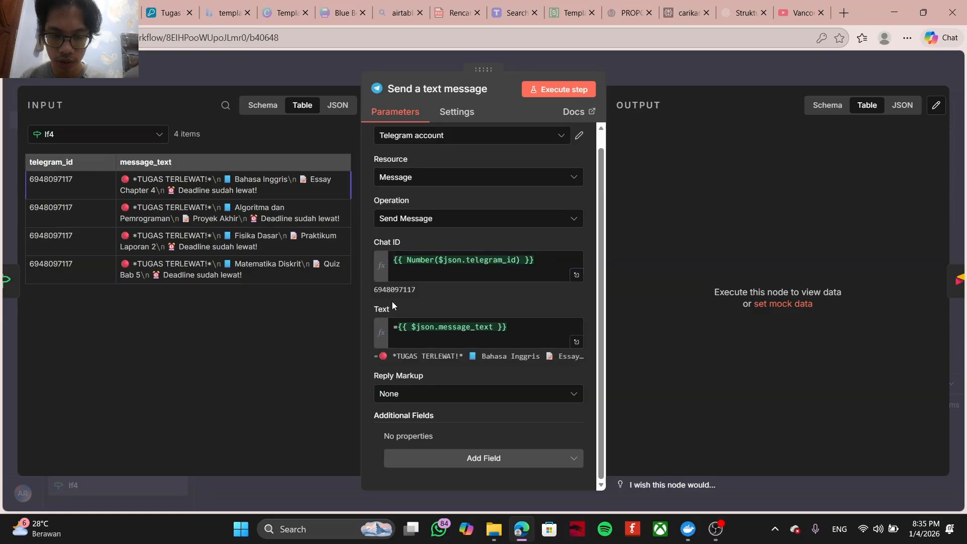
drag(397, 330, 514, 332)
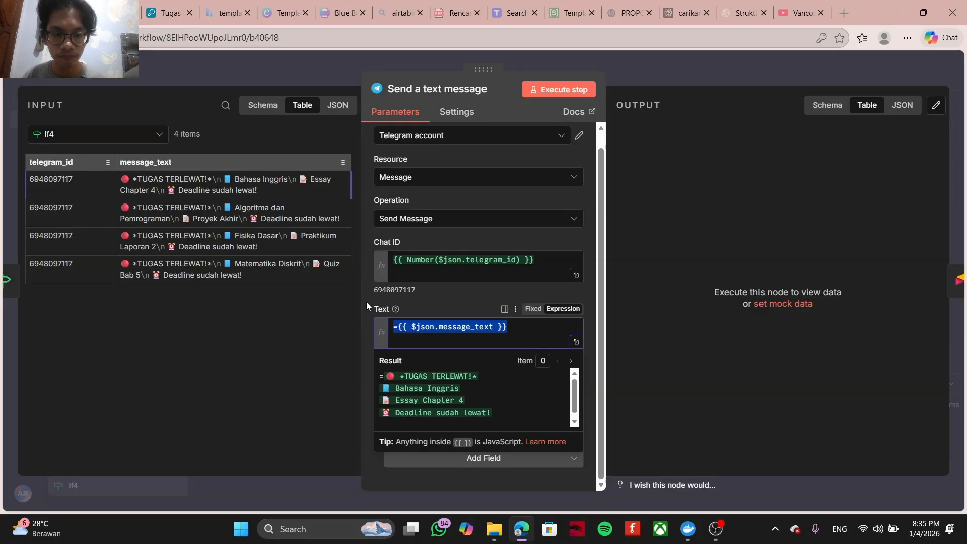
click(367, 264)
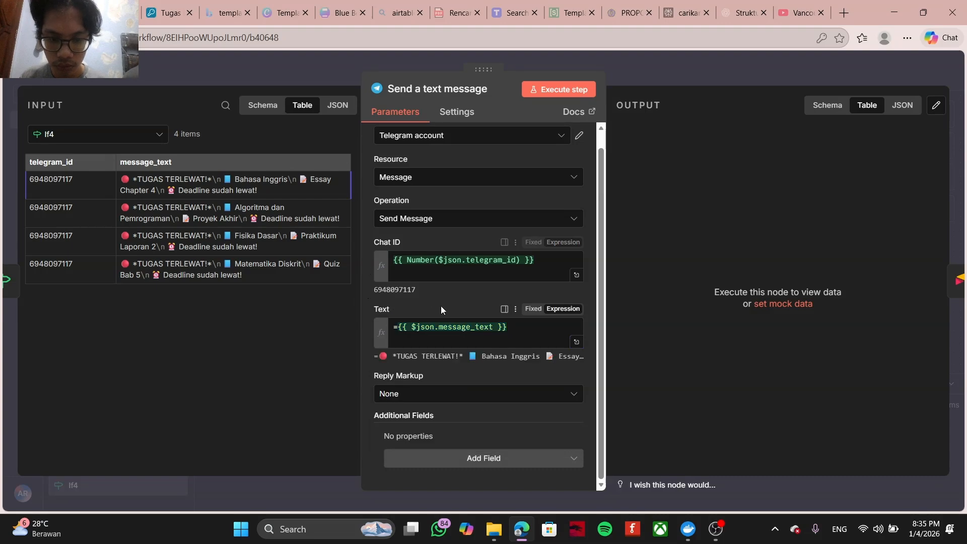
Step: Execute the Send a text message node on its own and review the output of all sent items
click(559, 89)
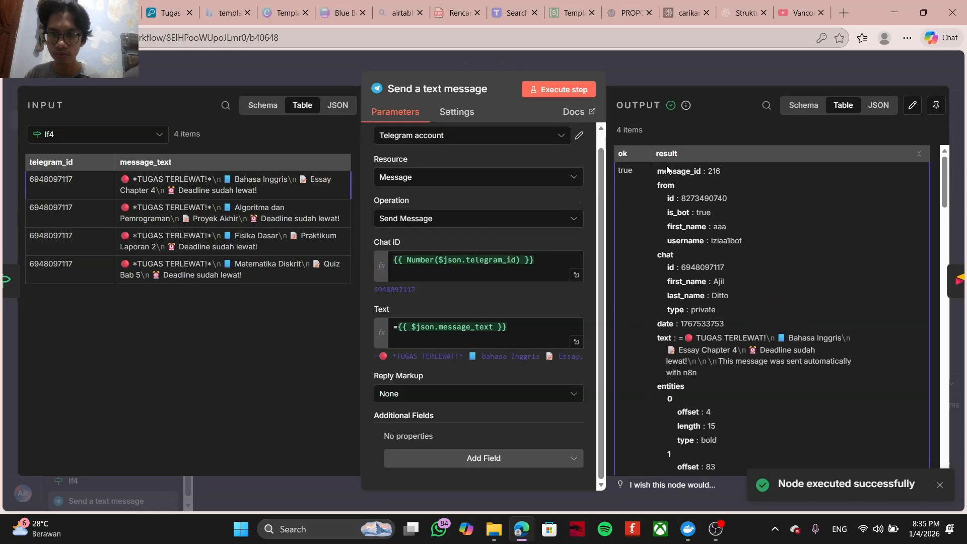
scroll(734, 352, down, 5)
scroll(738, 355, down, 5)
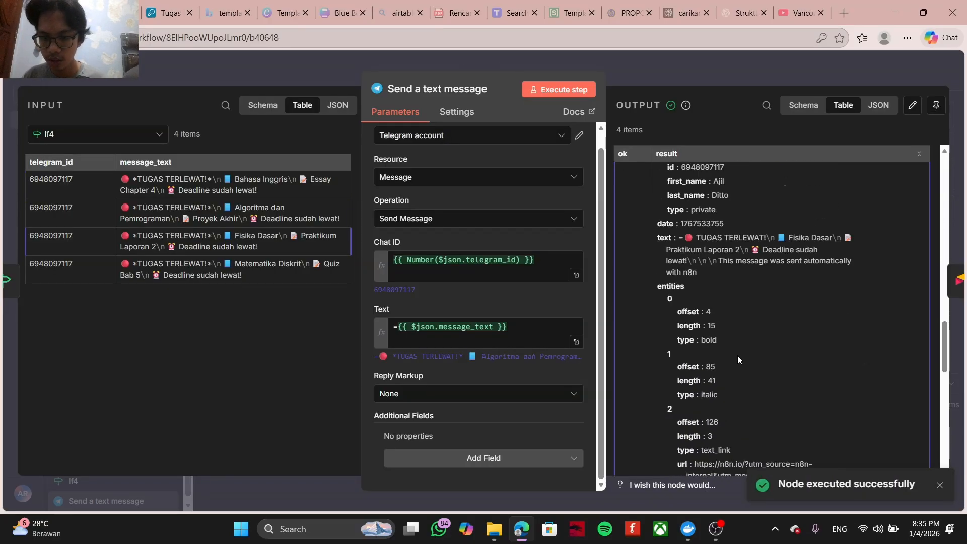
scroll(737, 355, down, 4)
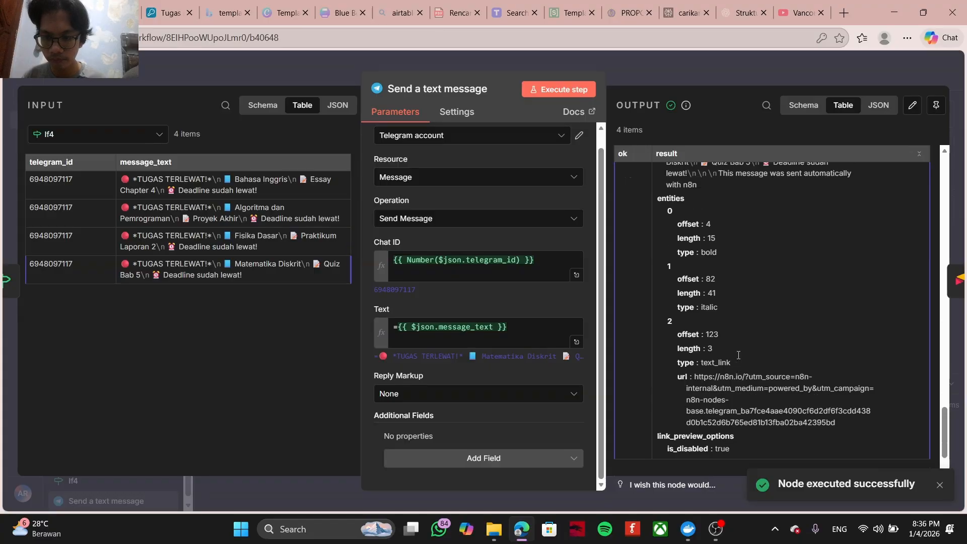
click(684, 75)
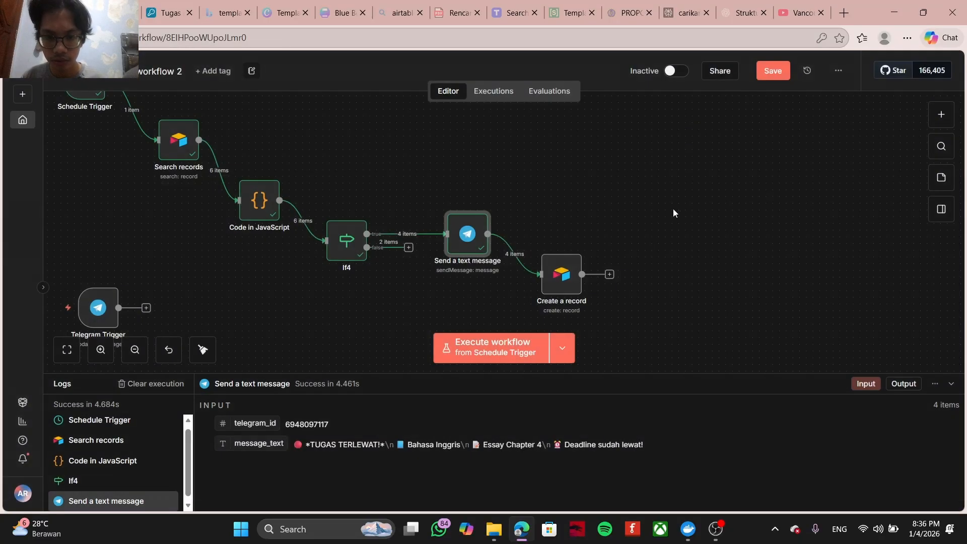
Step: Execute the whole workflow from Schedule Trigger
scroll(637, 172, down, 2)
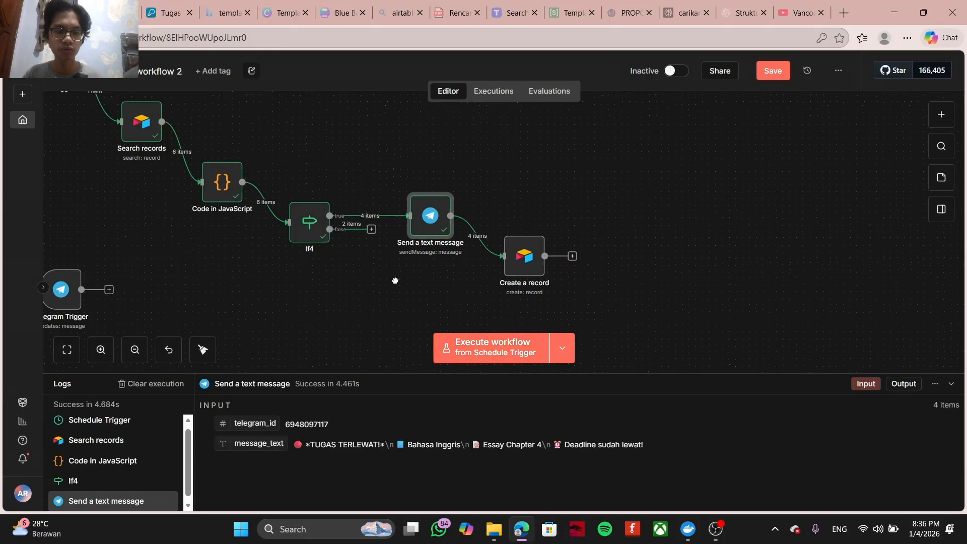
click(470, 347)
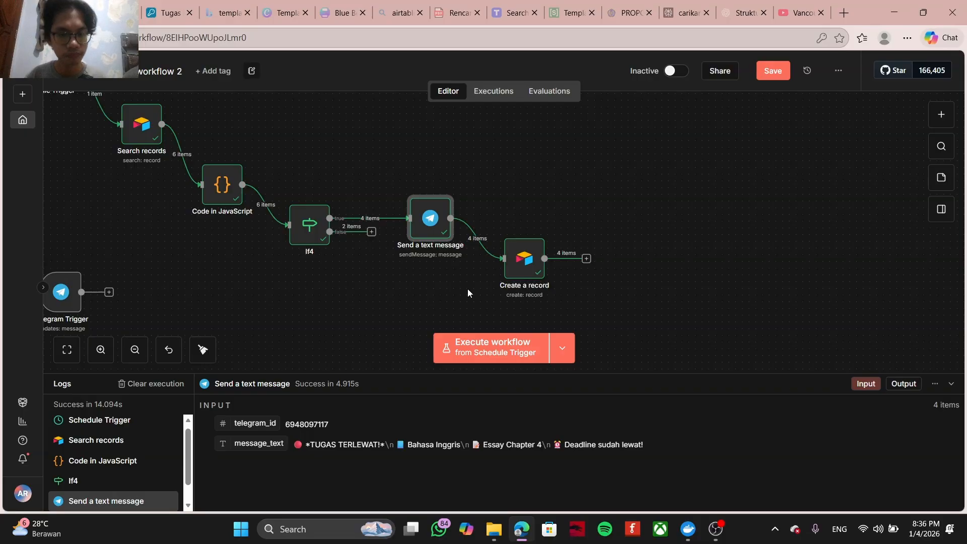
Step: Switch to Airtable, open Untitled Base, and inspect the newest records at the end of the tes table
click(170, 5)
click(403, 109)
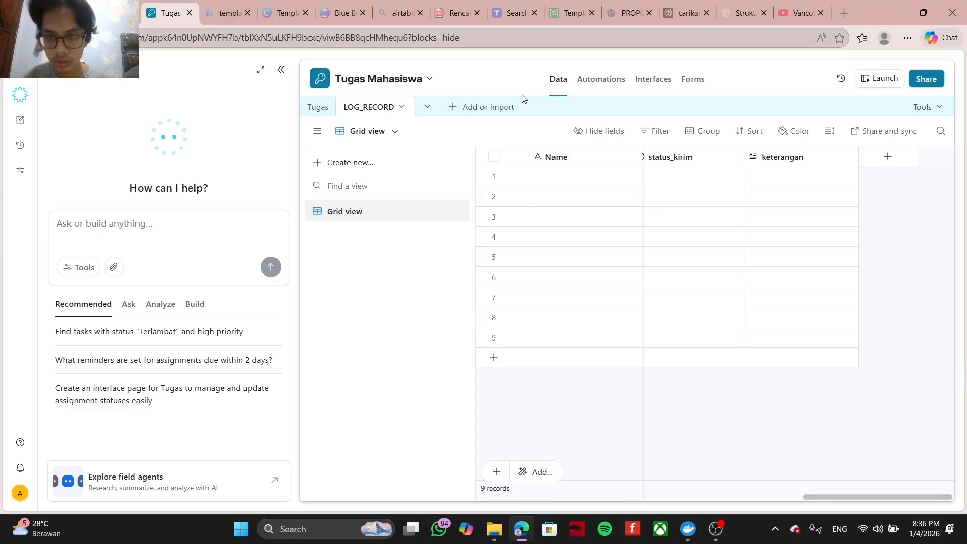
click(20, 69)
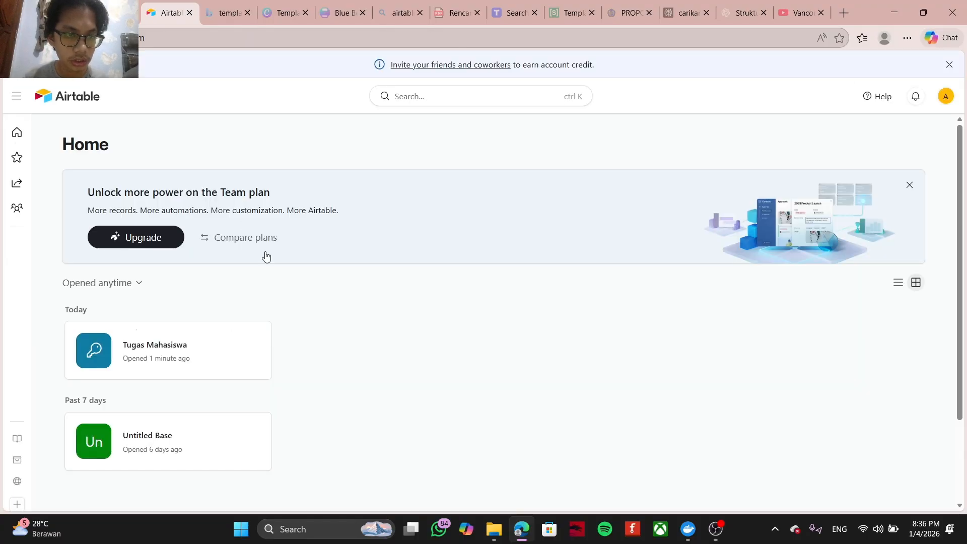
click(189, 430)
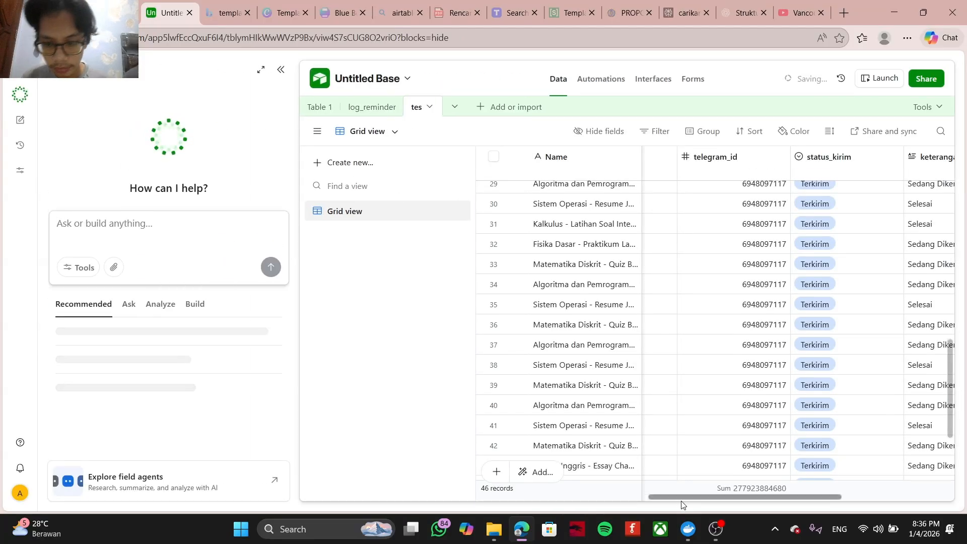
drag(678, 499, 623, 470)
scroll(783, 408, down, 3)
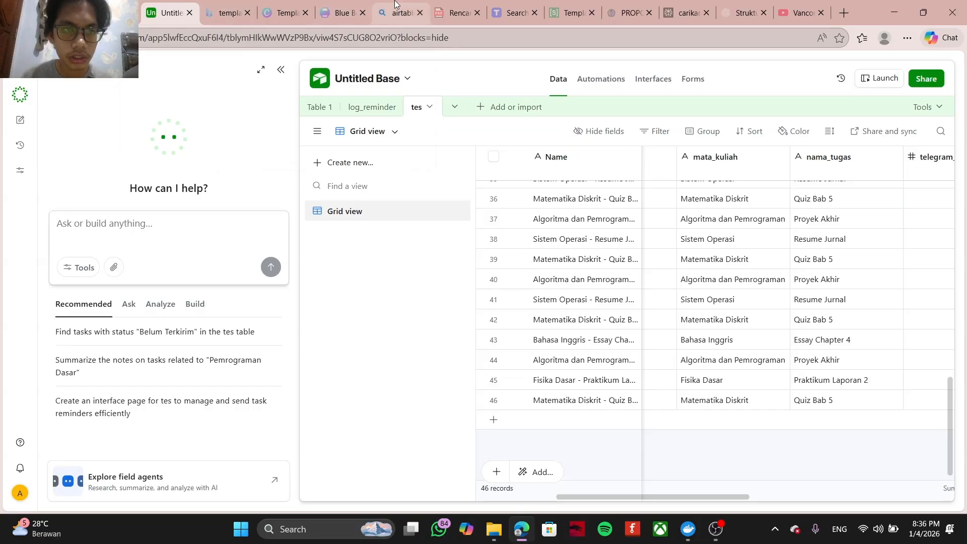
Step: Search the web for Telegram from the Airtable search results page and open Telegram Web
click(402, 12)
click(192, 73)
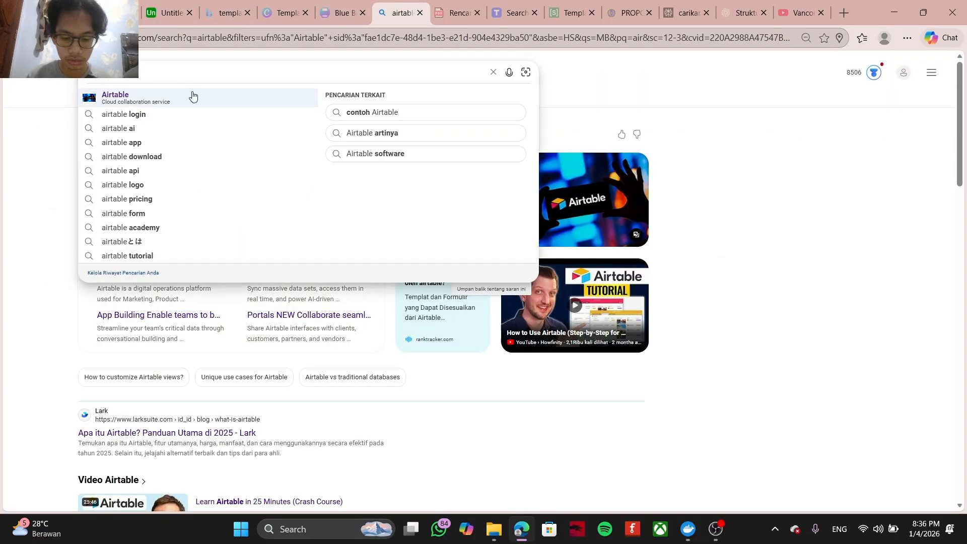
text(ye)
key(BackSpace)
key(BackSpace)
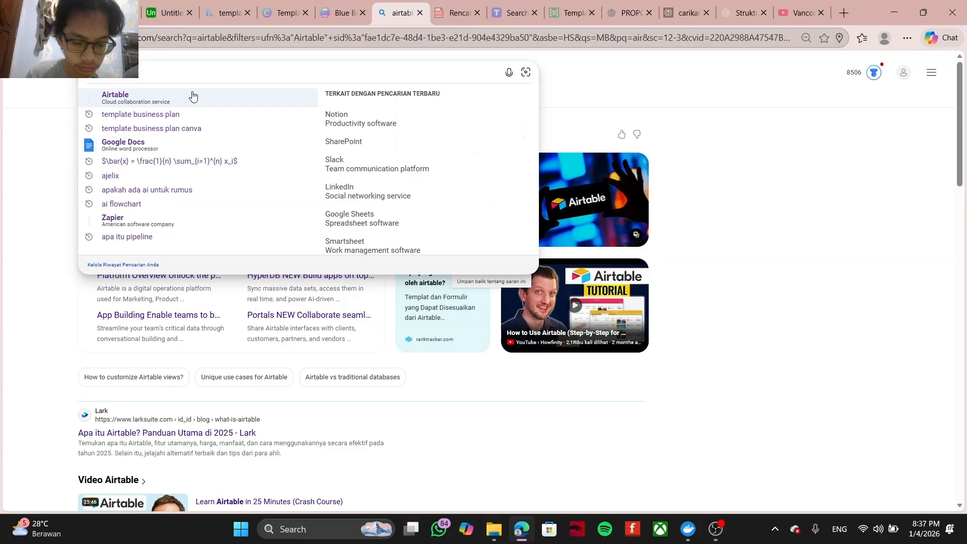
text(telegr)
click(193, 97)
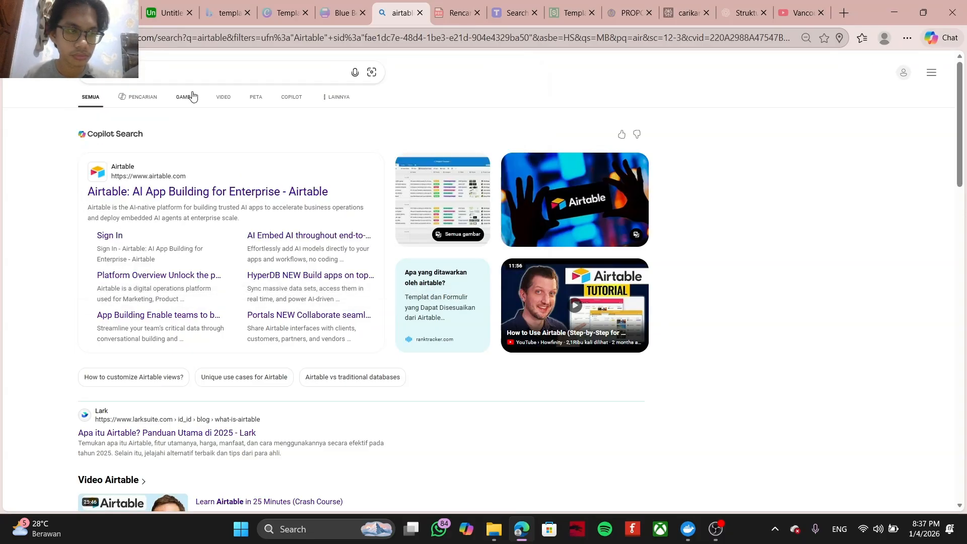
click(116, 159)
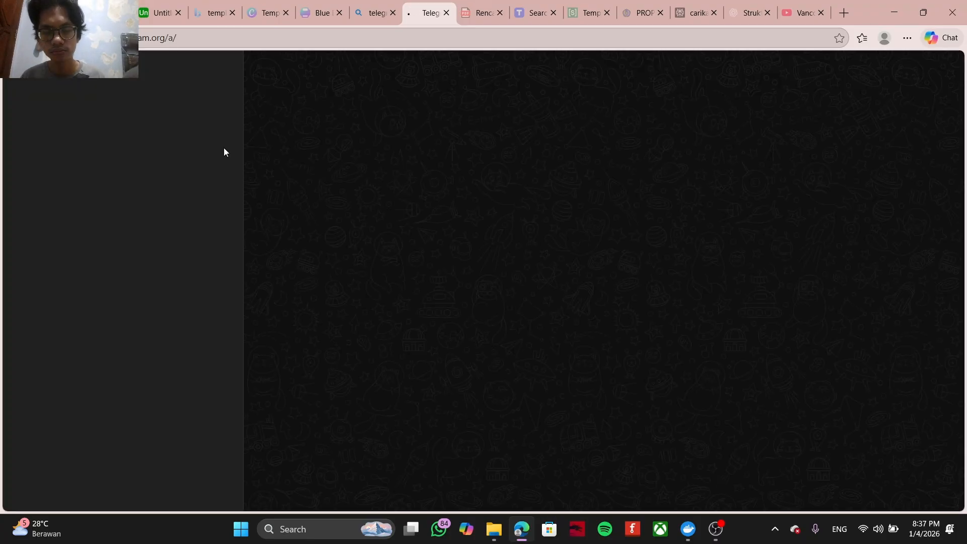
Step: Open the aaa bot chat and read through today's TUGAS TERLEWAT reminder messages sent by n8n
click(160, 125)
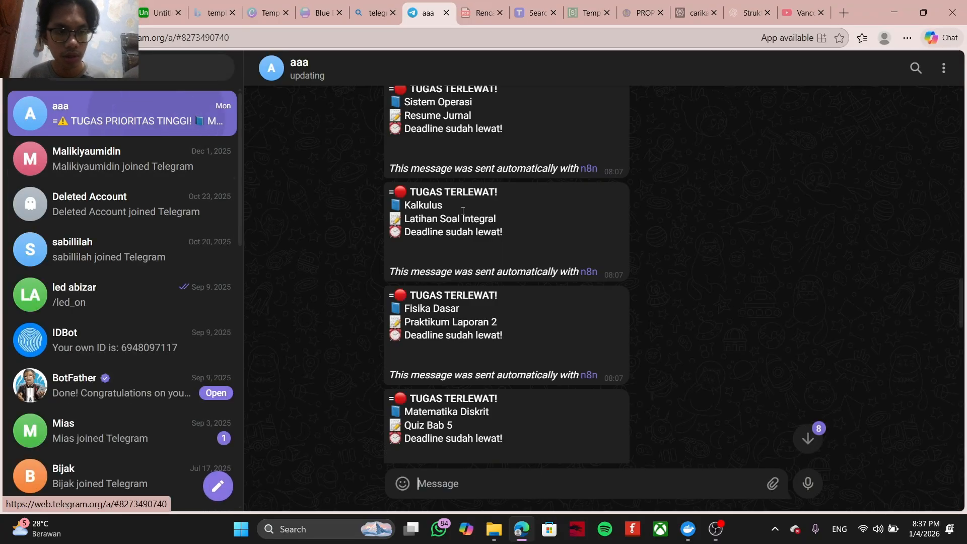
scroll(497, 333, down, 5)
scroll(585, 395, down, 10)
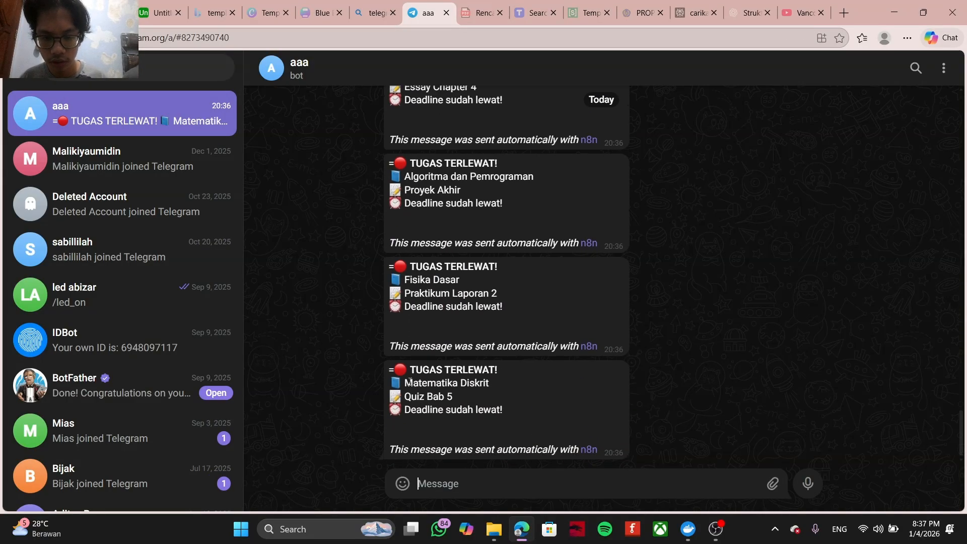
drag(389, 367, 499, 388)
drag(370, 261, 422, 267)
scroll(460, 271, up, 1)
scroll(422, 267, up, 2)
scroll(406, 230, up, 5)
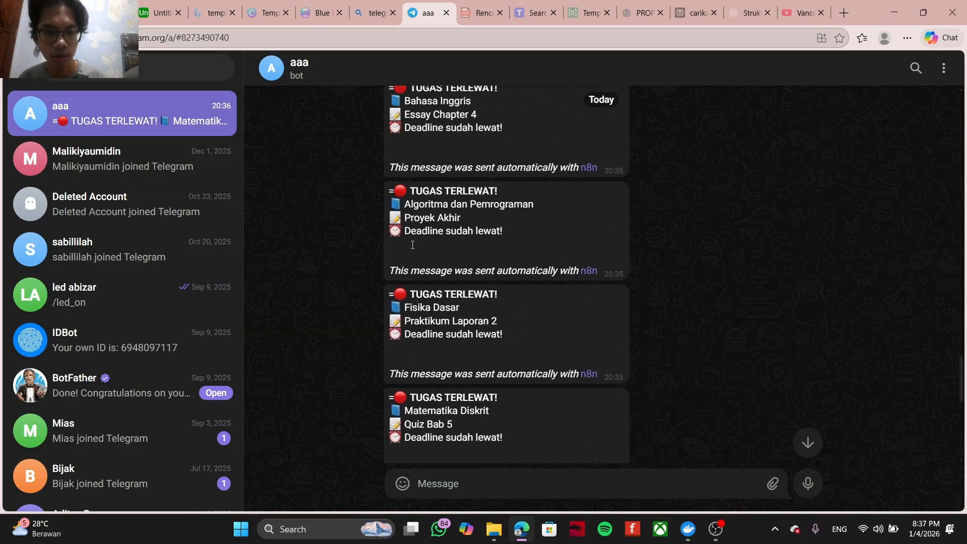
scroll(412, 245, up, 4)
drag(411, 289, 455, 303)
scroll(455, 304, down, 1)
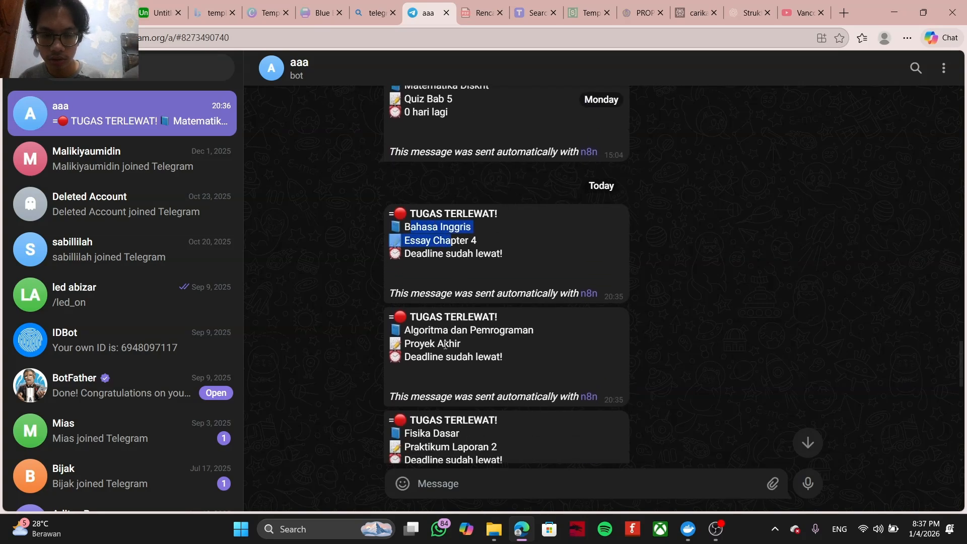
scroll(445, 344, down, 2)
drag(405, 202, 597, 201)
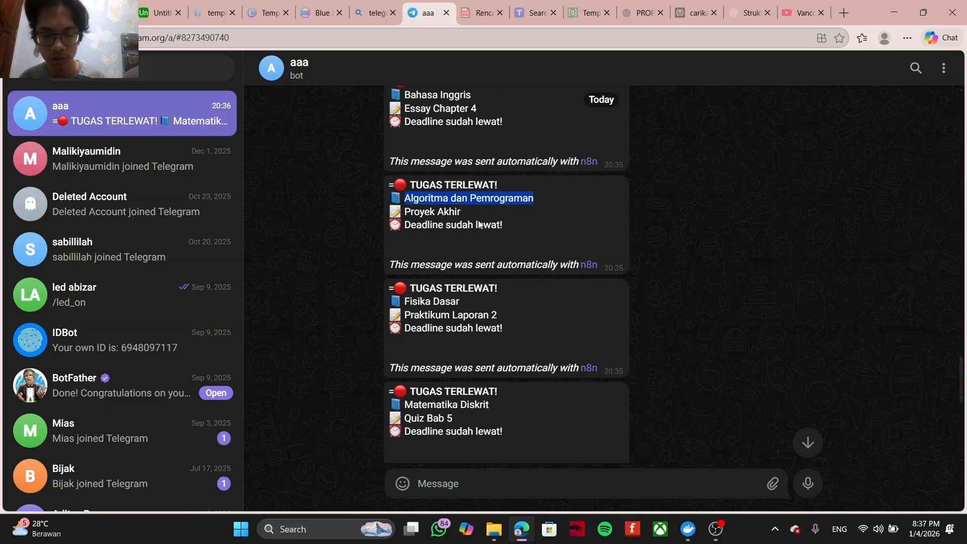
scroll(483, 226, down, 5)
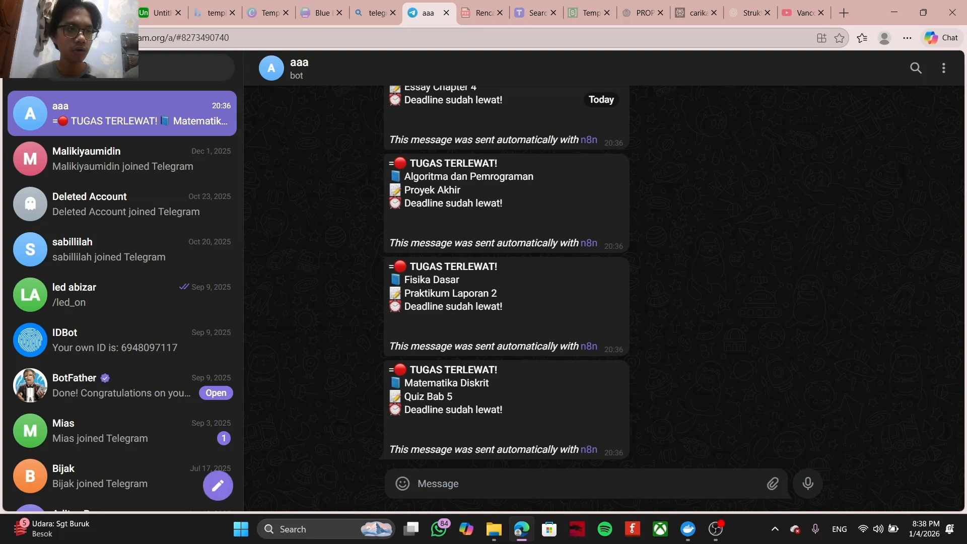
Step: Return to the n8n workflow and bring the Telegram Trigger node into view
click(103, 12)
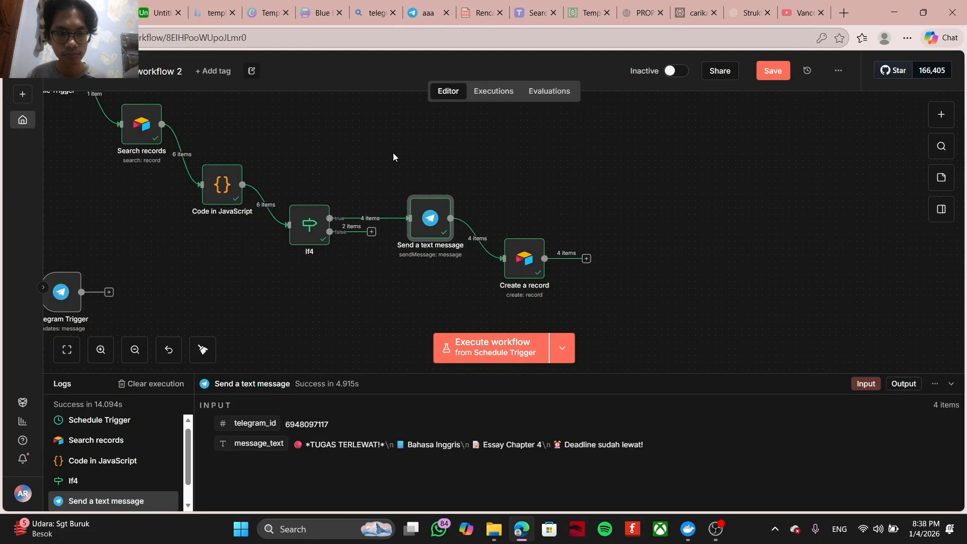
drag(655, 217, 750, 185)
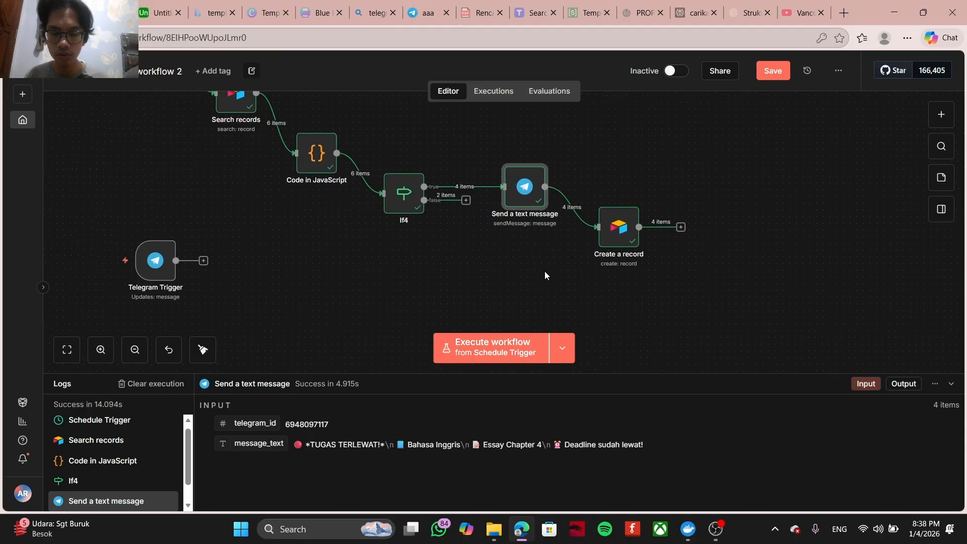
drag(545, 275, 661, 303)
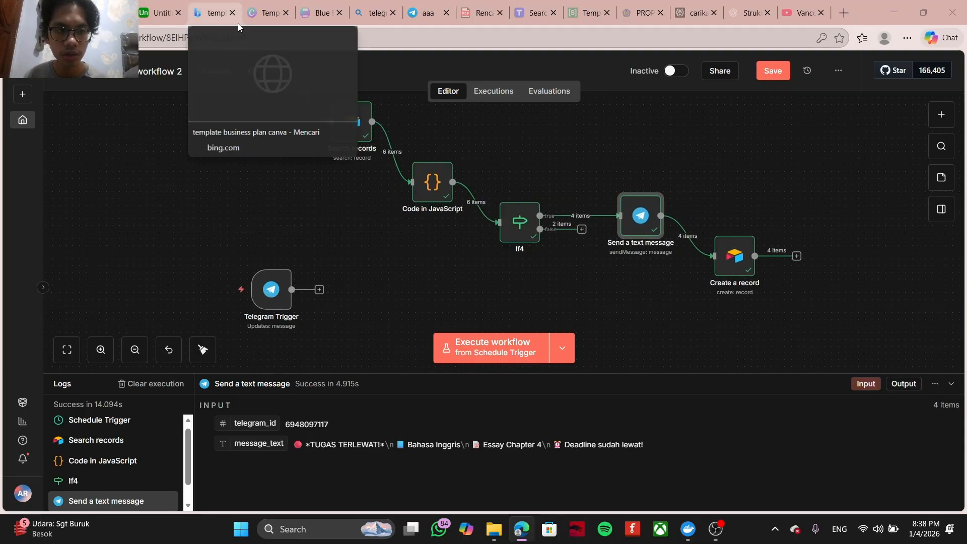
Step: Send the message /selesai to the aaa bot in Telegram Web
click(428, 13)
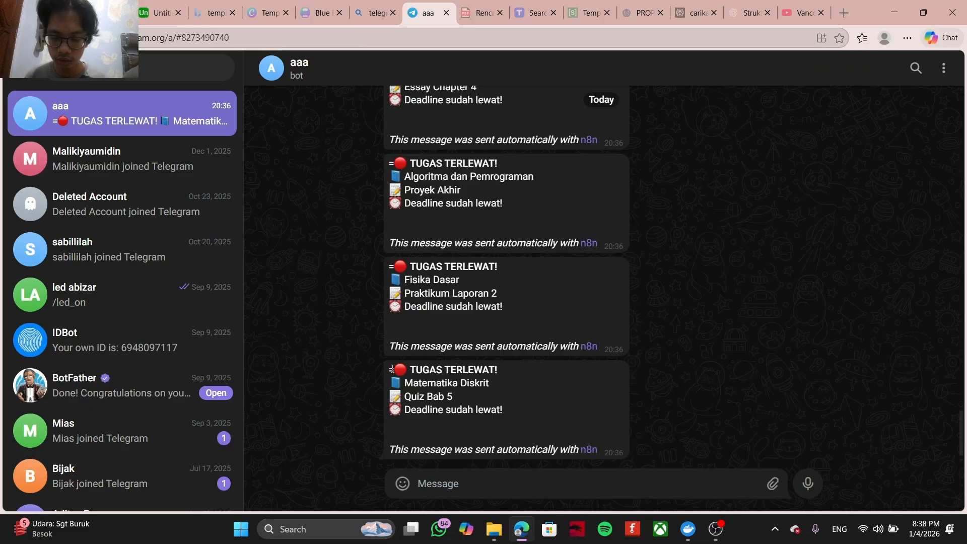
text(/selesai)
key(Return)
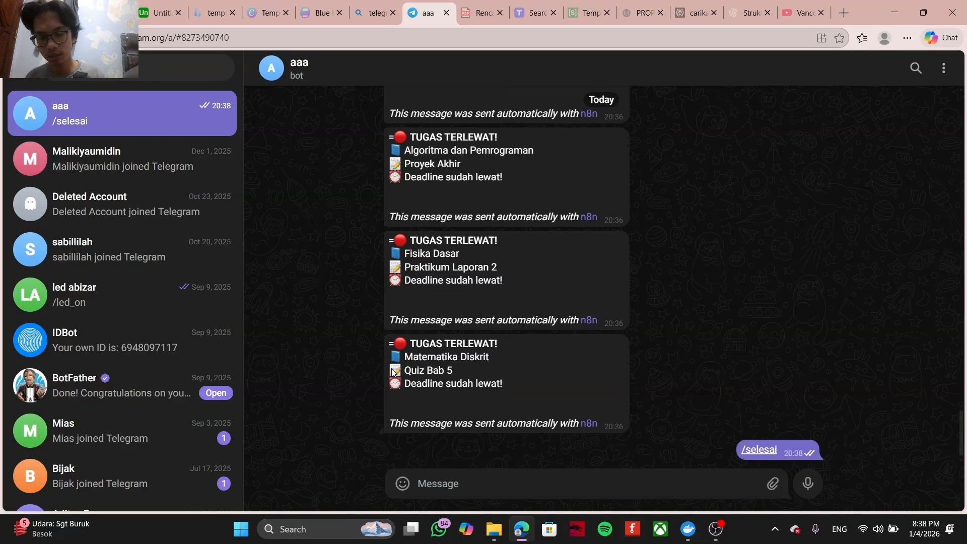
Step: Switch back to n8n and review the Telegram Trigger node's parameters, including its credential and Trigger On setting
click(107, 12)
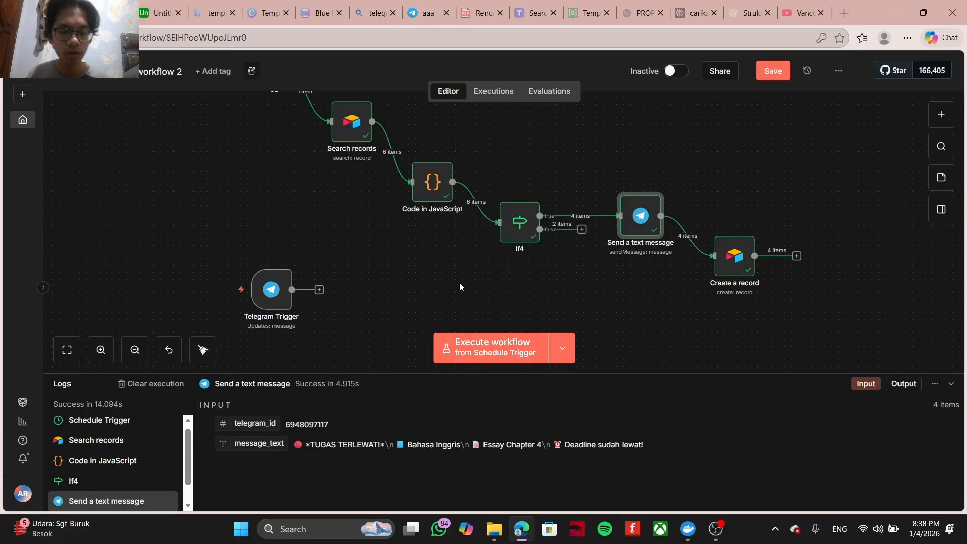
scroll(461, 289, up, 2)
scroll(454, 277, down, 2)
mouse_move(278, 291)
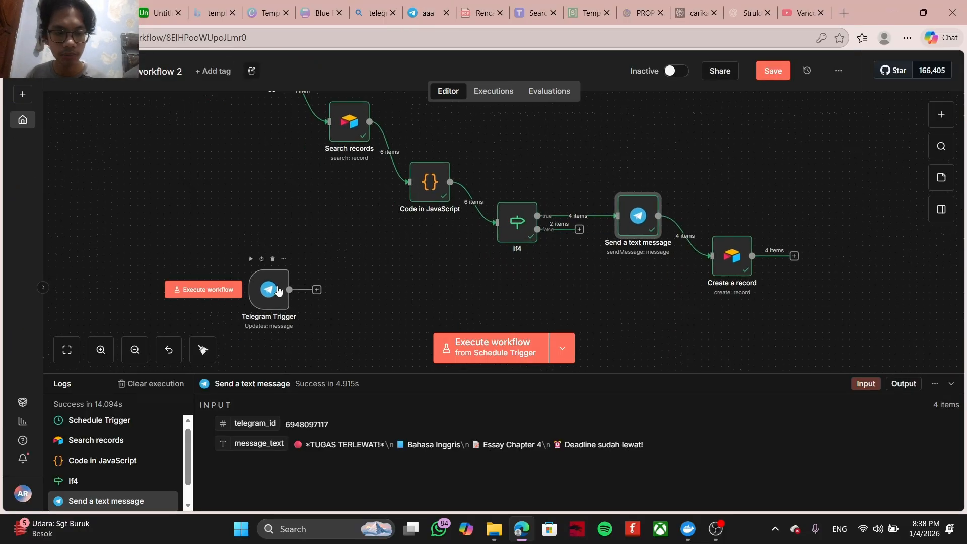
double_click(278, 291)
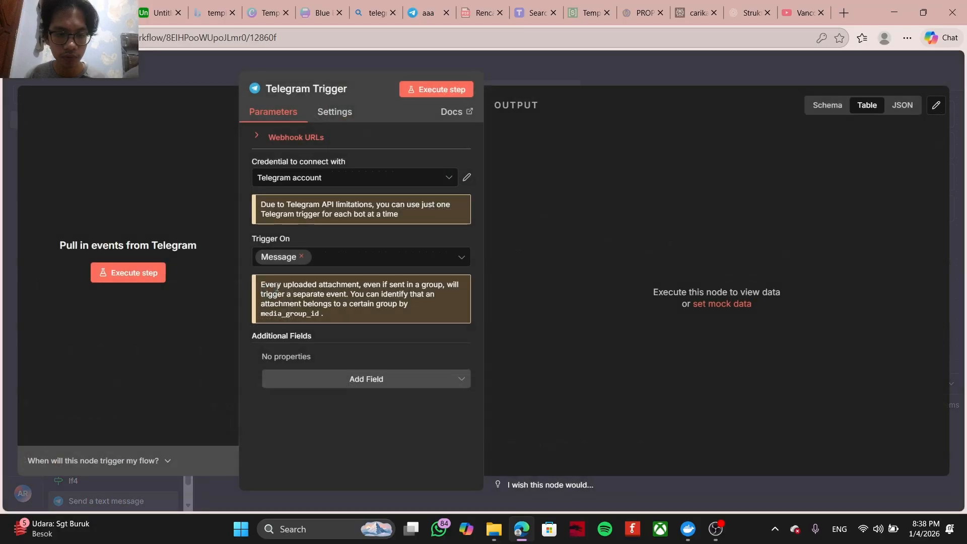
click(381, 65)
click(318, 289)
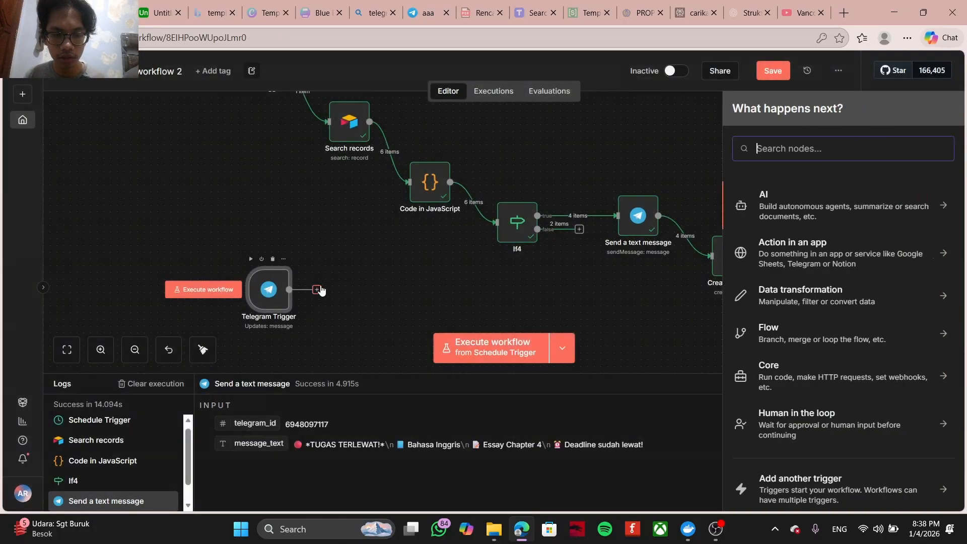
click(356, 249)
Step: Try to execute the Telegram Trigger node to pull in events from Telegram, stop listening, and close the node
double_click(268, 290)
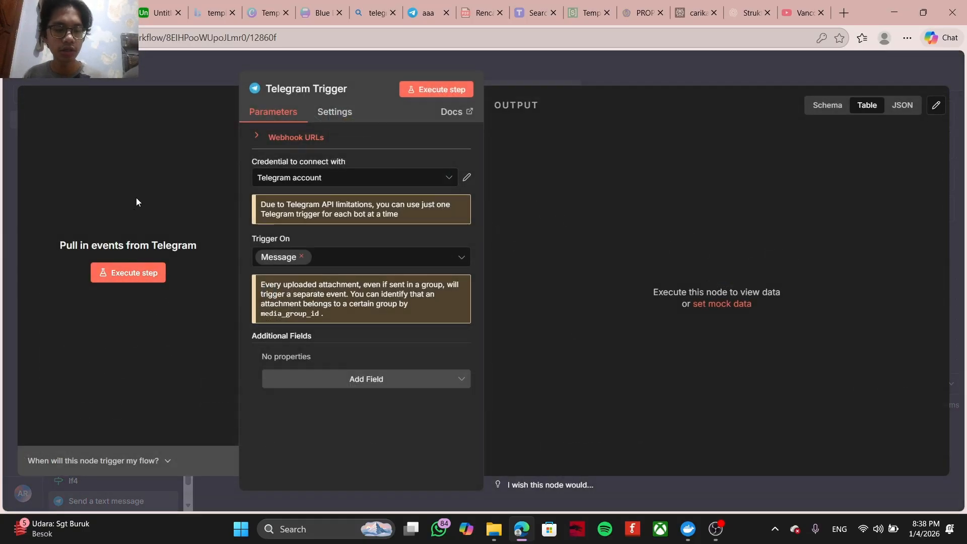
click(141, 274)
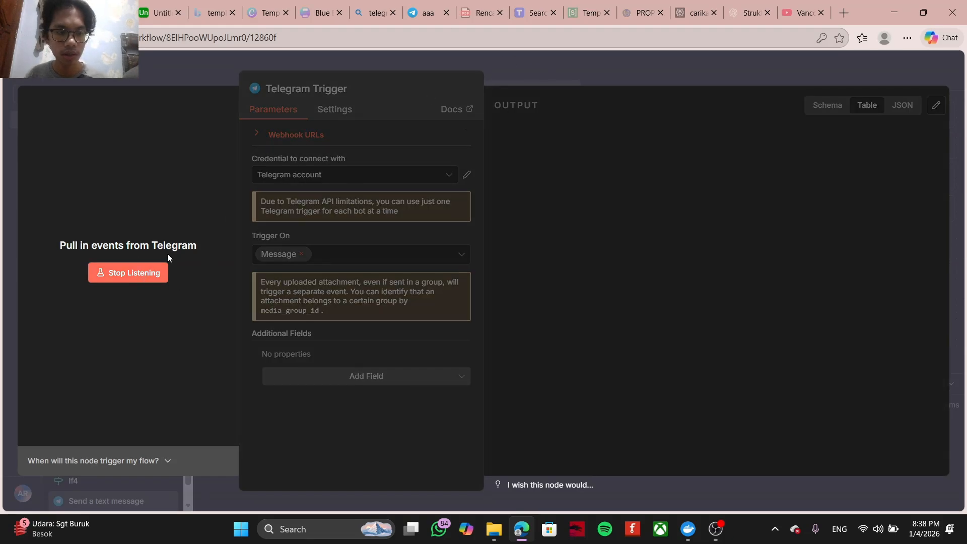
click(167, 273)
click(495, 79)
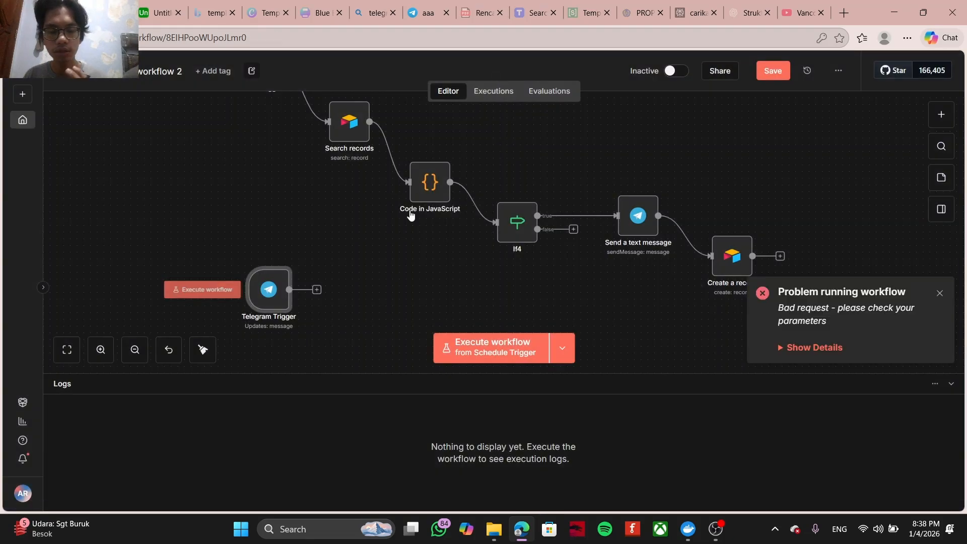
drag(312, 250, 383, 237)
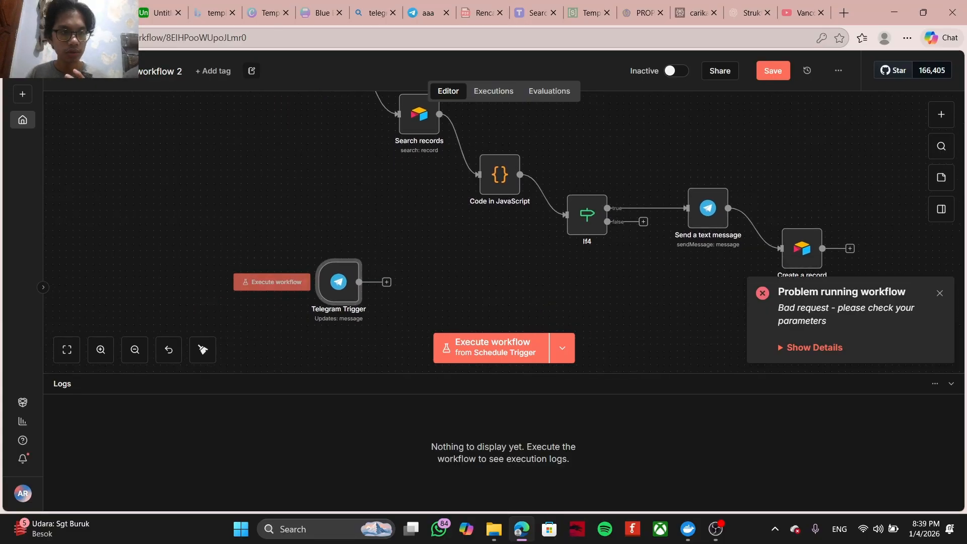
click(121, 38)
click(195, 210)
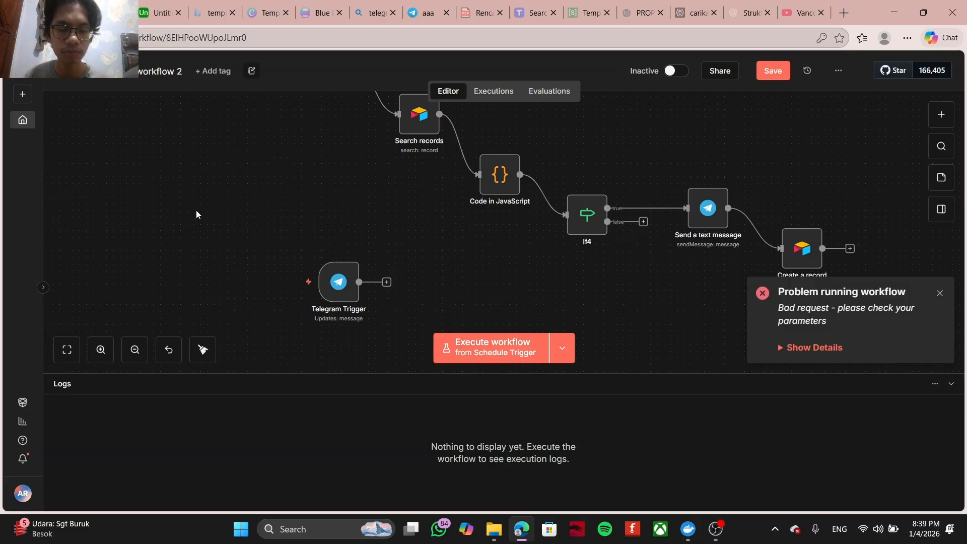
drag(230, 185, 214, 178)
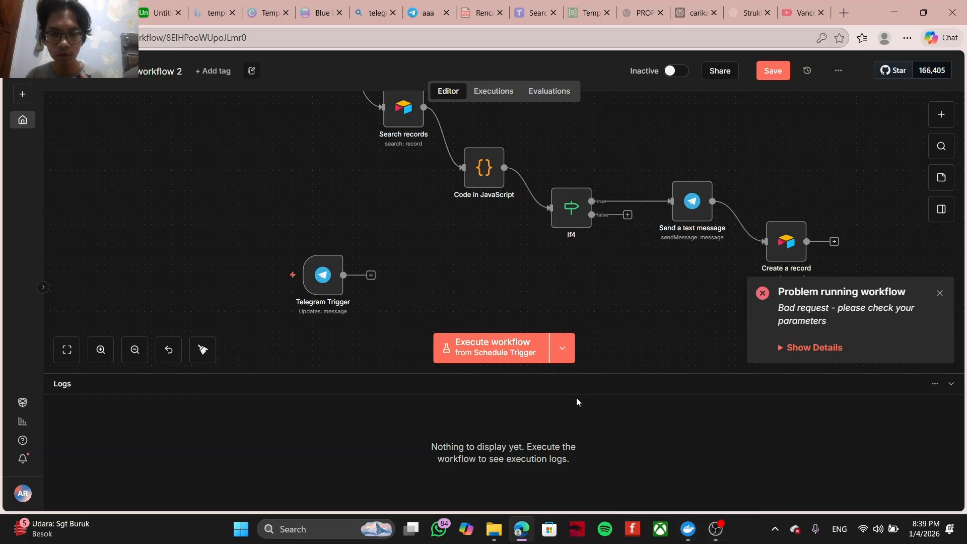
drag(605, 308, 593, 318)
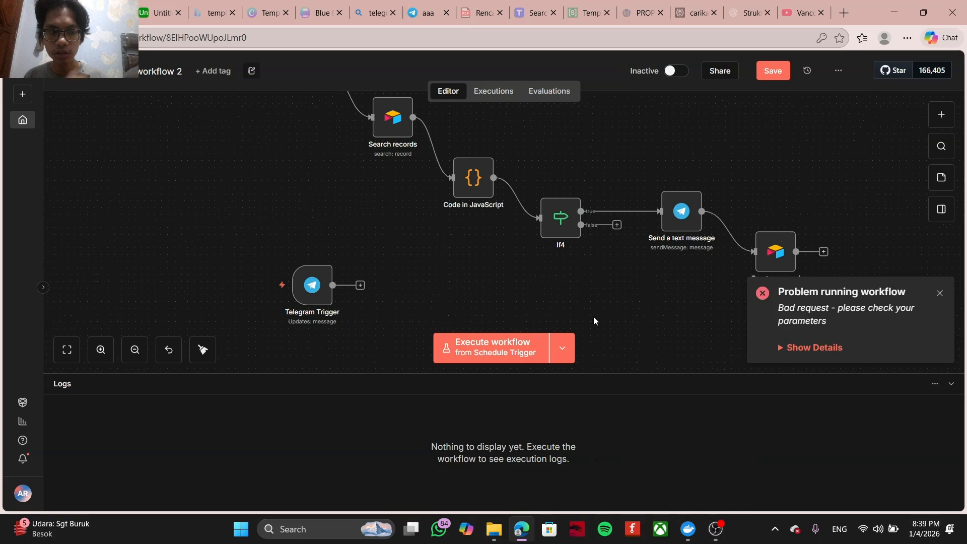
Step: Check the n8n container's logs in Docker Desktop, return to n8n, and briefly inspect the Telegram Trigger node's parameters
click(690, 533)
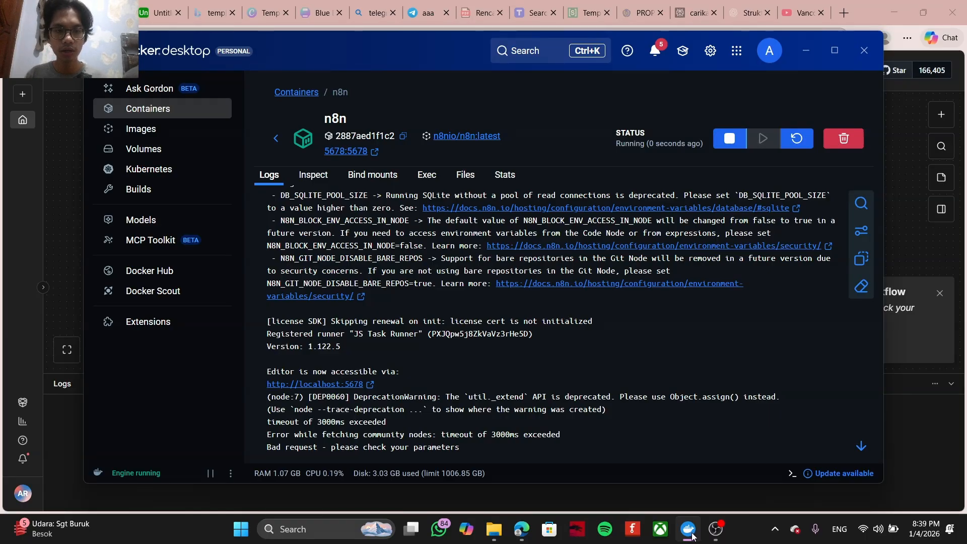
click(693, 536)
double_click(313, 284)
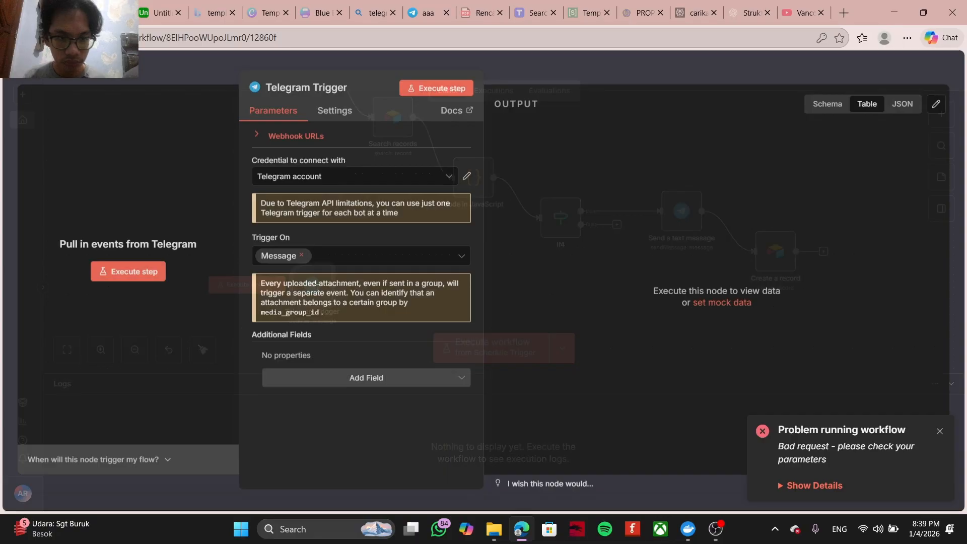
click(534, 60)
Step: Review the Create a record node's Airtable base, table and column mappings at the end of the reminder branch, and close the node
drag(430, 235, 262, 296)
mouse_move(147, 123)
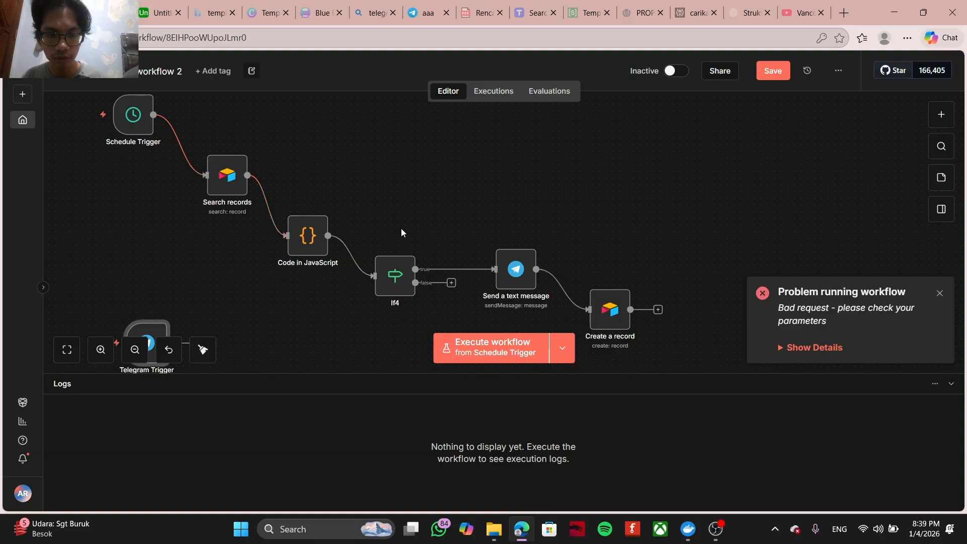
drag(387, 236, 358, 219)
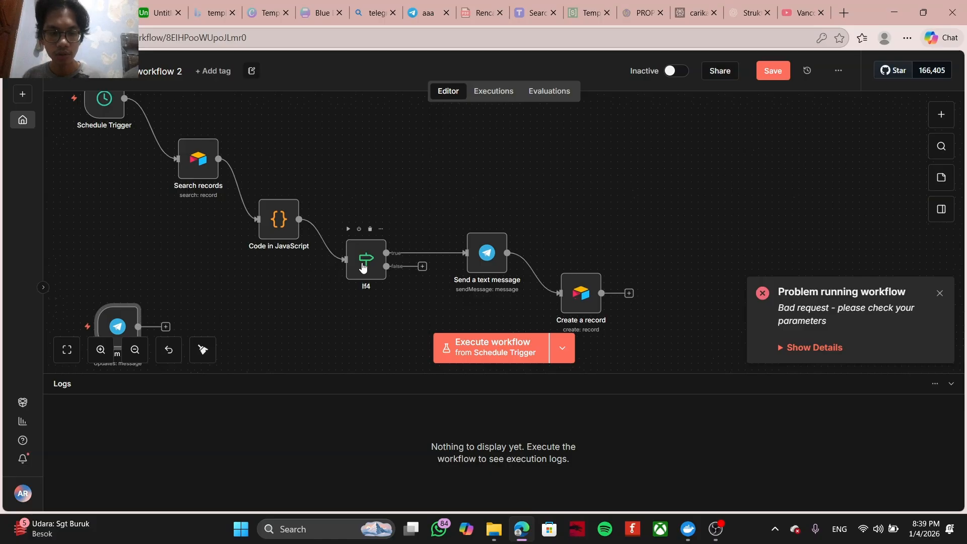
scroll(385, 281, right, 2)
scroll(386, 281, down, 1)
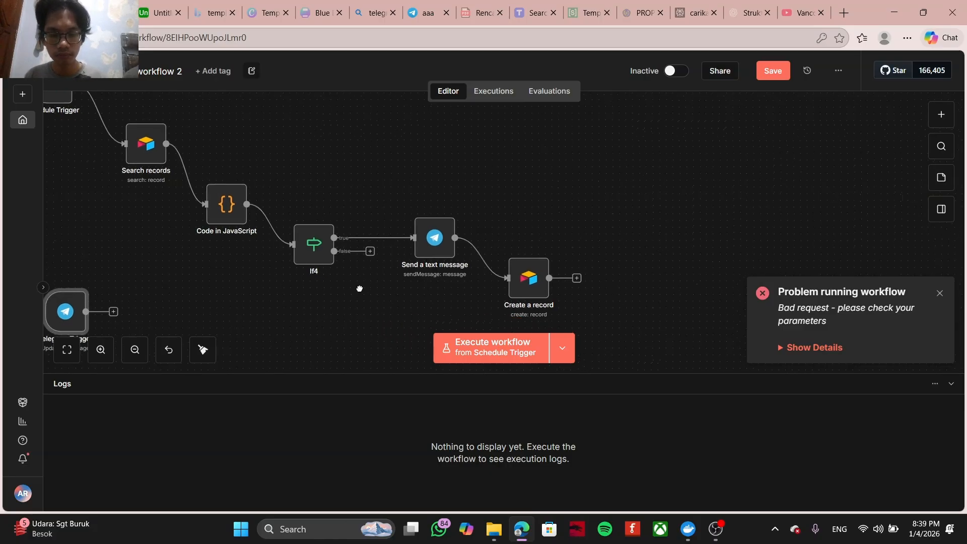
scroll(464, 255, right, 1)
scroll(463, 254, down, 1)
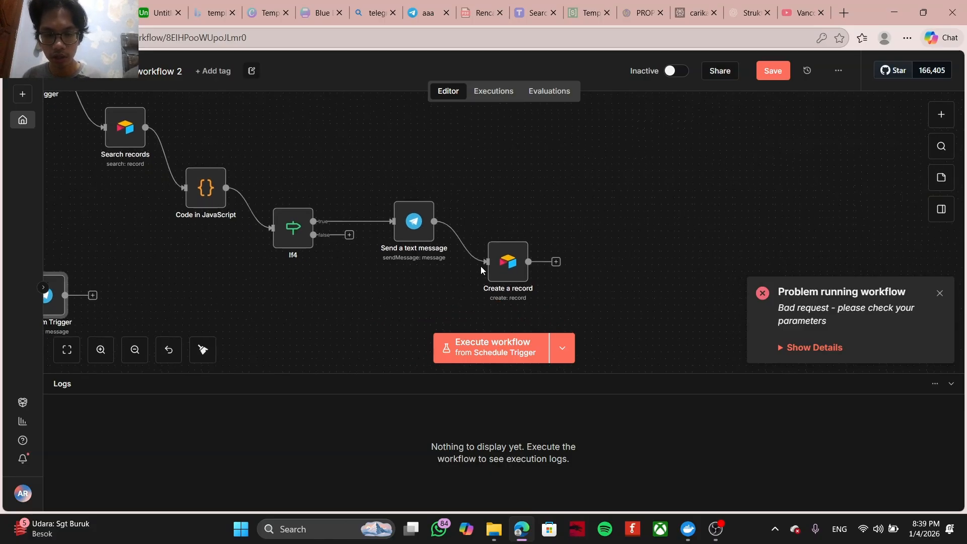
double_click(499, 267)
scroll(483, 285, down, 5)
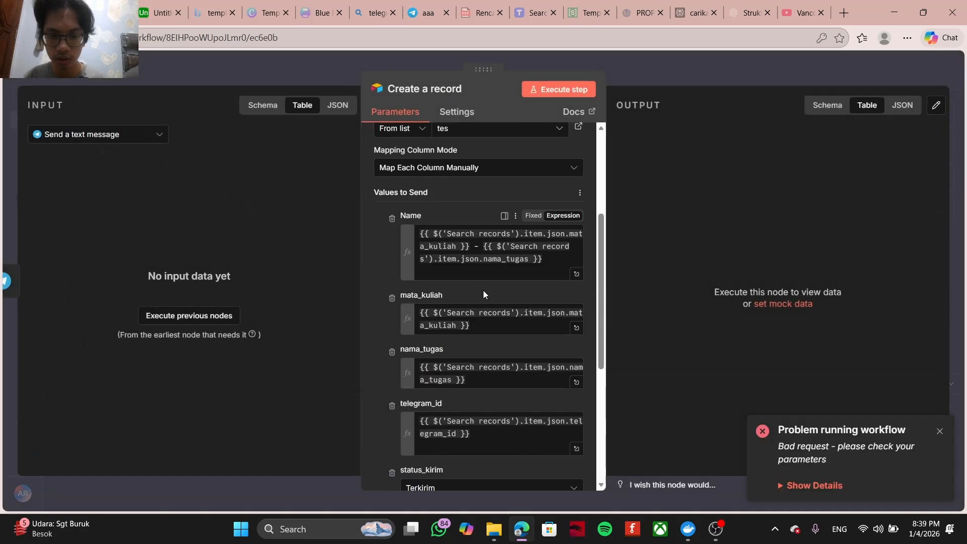
scroll(482, 294, down, 5)
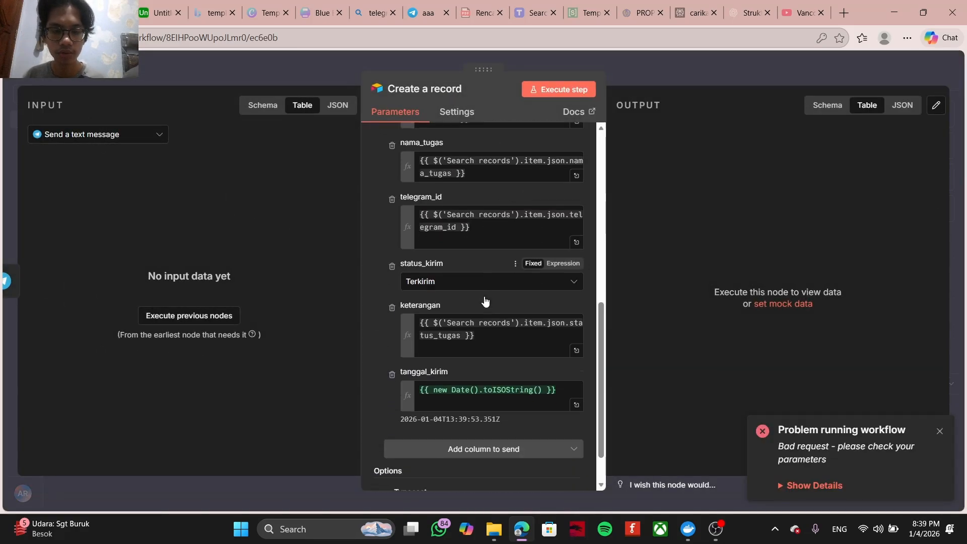
scroll(484, 252, up, 8)
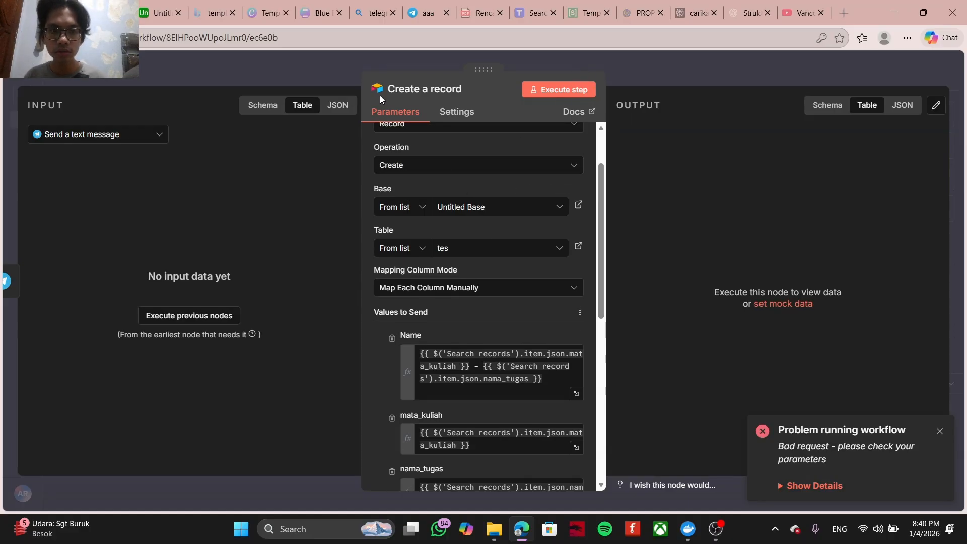
click(380, 68)
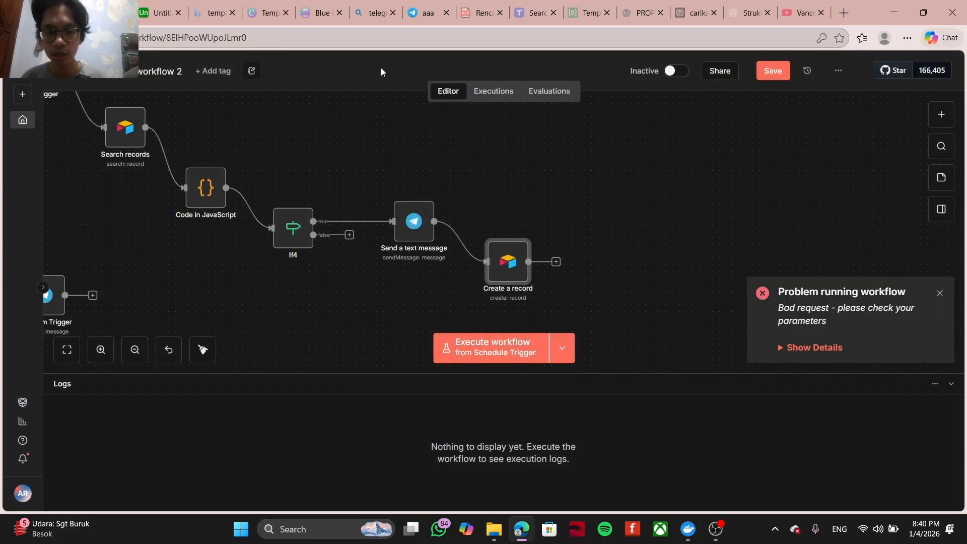